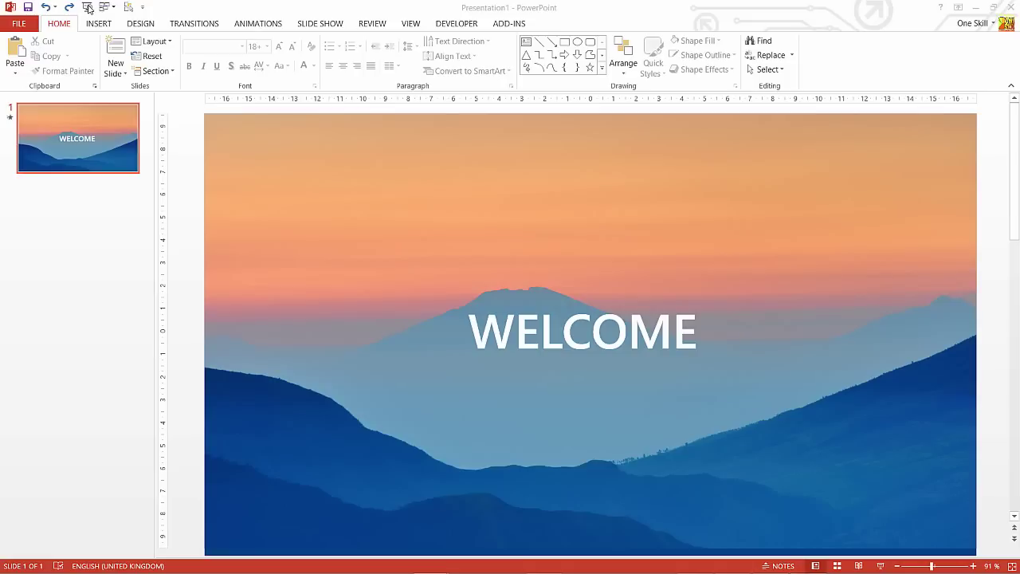
Step: Play the mountain WELCOME slide show from the start, then switch to the Zerif Lite browser page
click(88, 8)
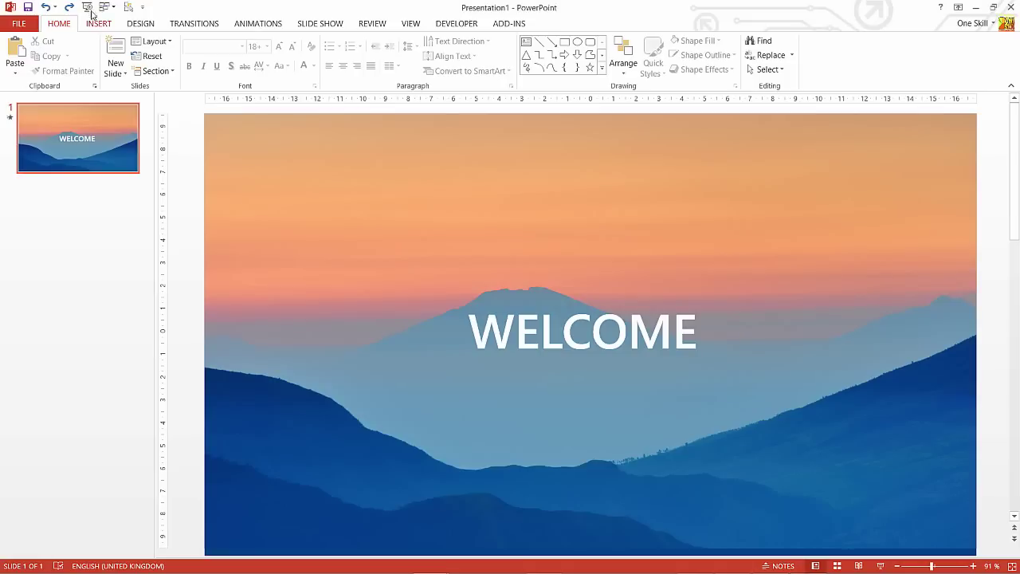
click(88, 8)
key(alt+Tab)
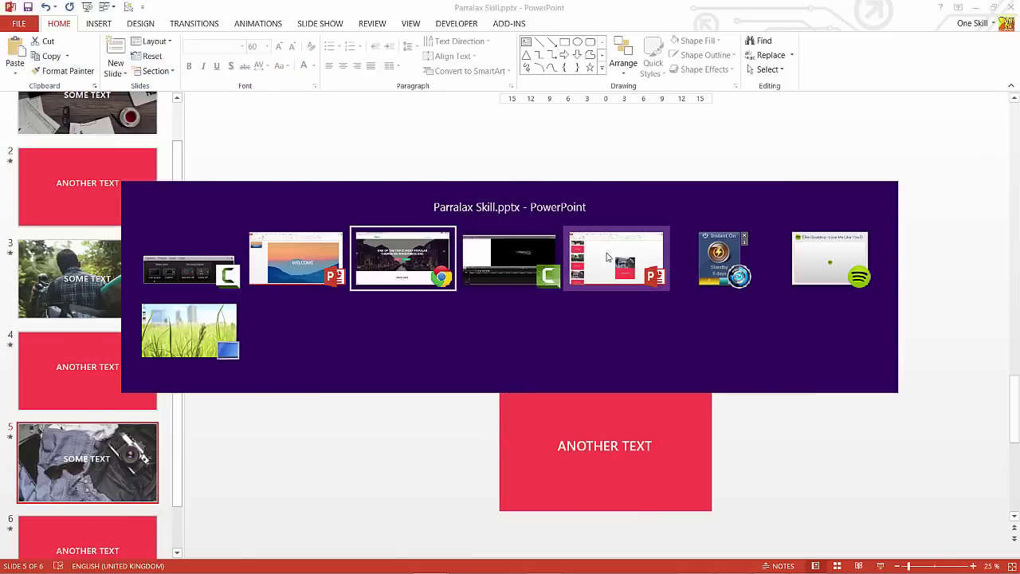
click(389, 256)
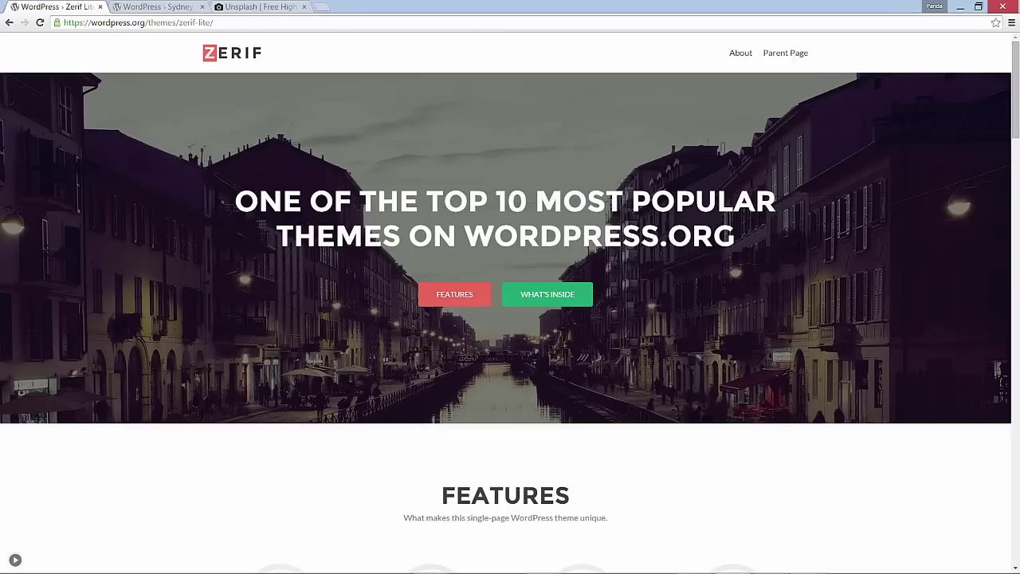
Step: Scroll the Zerif Lite page to watch its parallax hero, then open the Sydney theme preview
scroll(875, 249, down, 2)
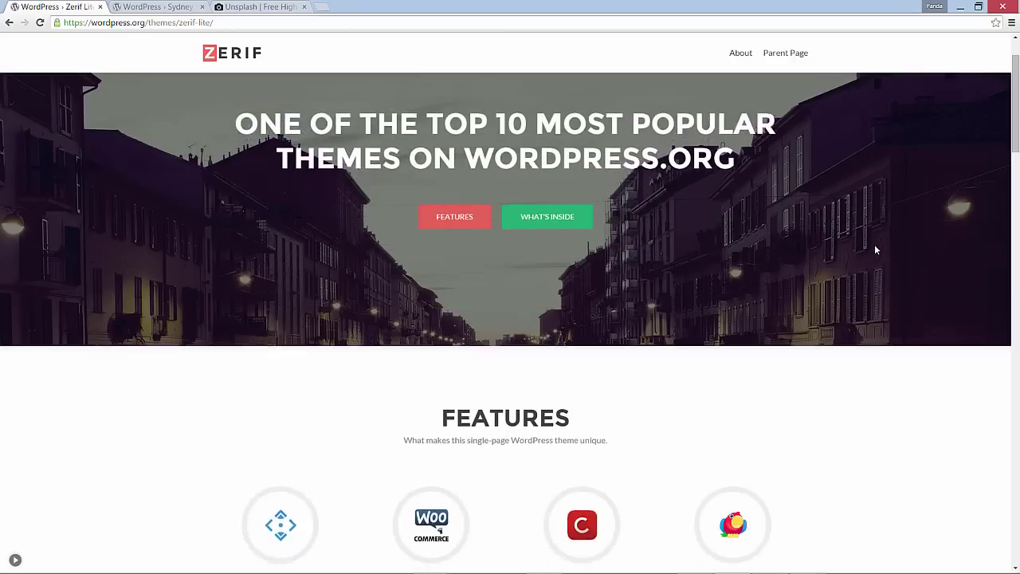
scroll(875, 249, down, 1)
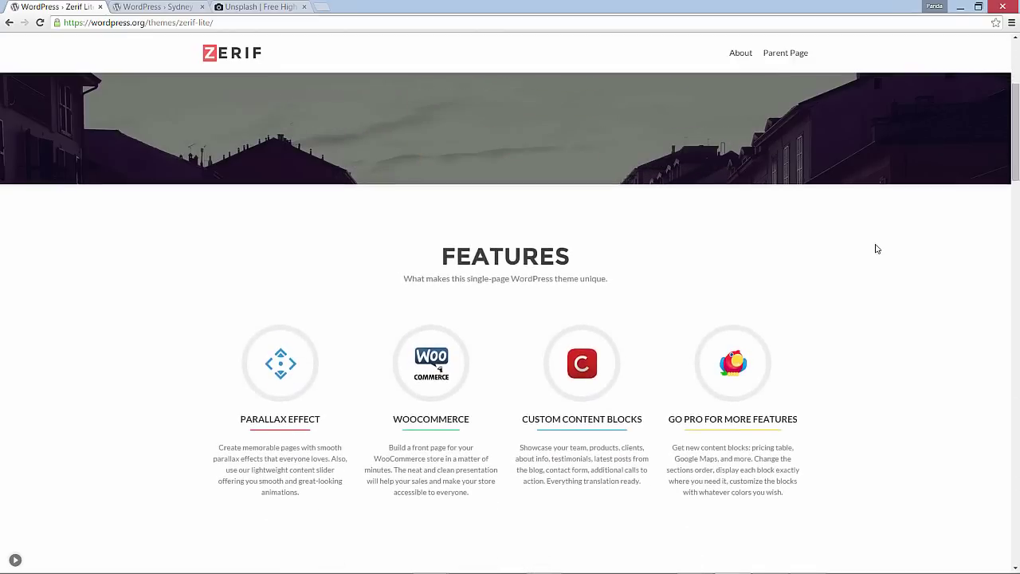
scroll(876, 251, up, 2)
scroll(877, 251, up, 1)
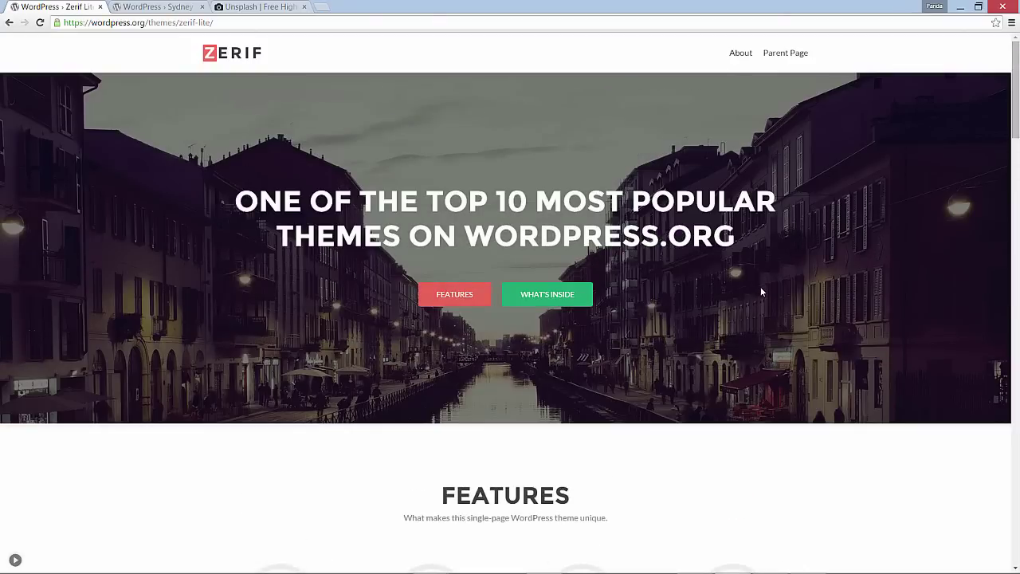
scroll(760, 292, down, 1)
scroll(740, 369, down, 1)
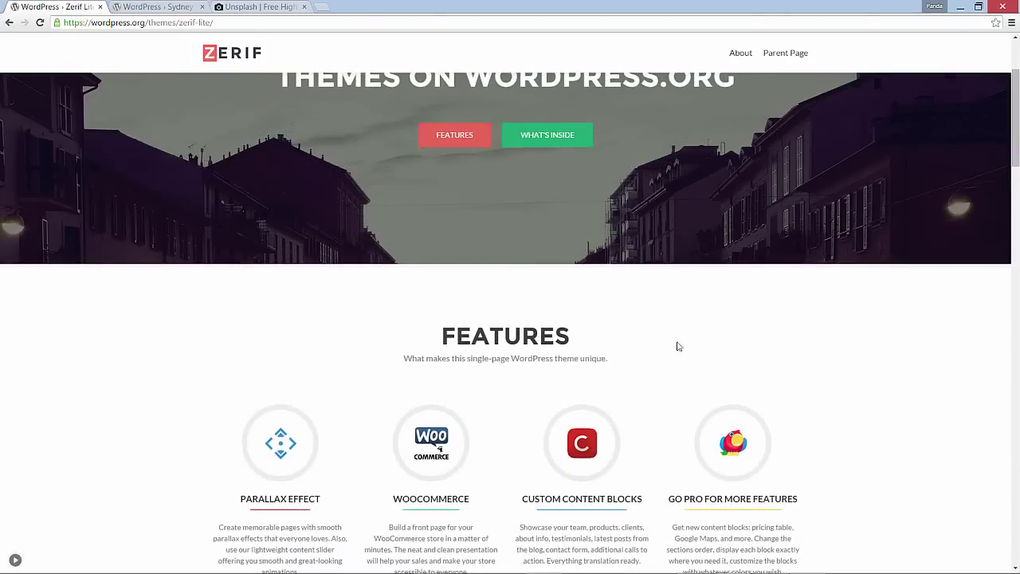
scroll(769, 278, down, 1)
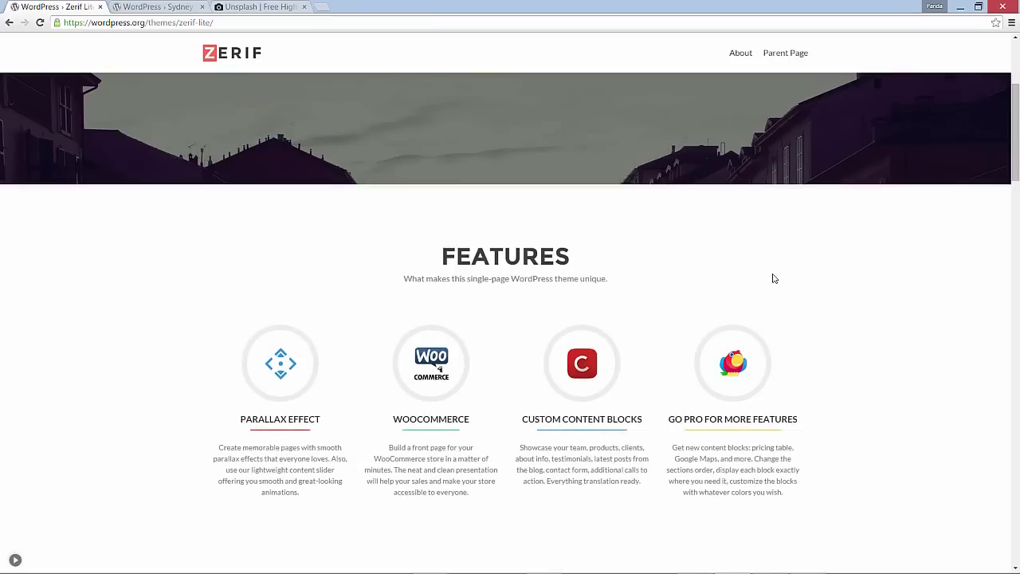
scroll(773, 278, up, 3)
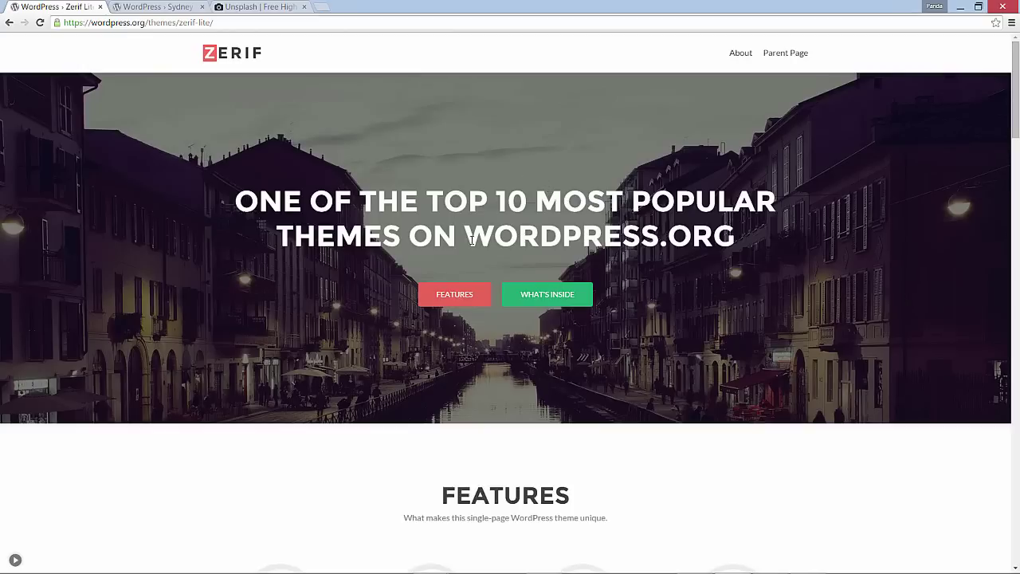
scroll(569, 151, down, 1)
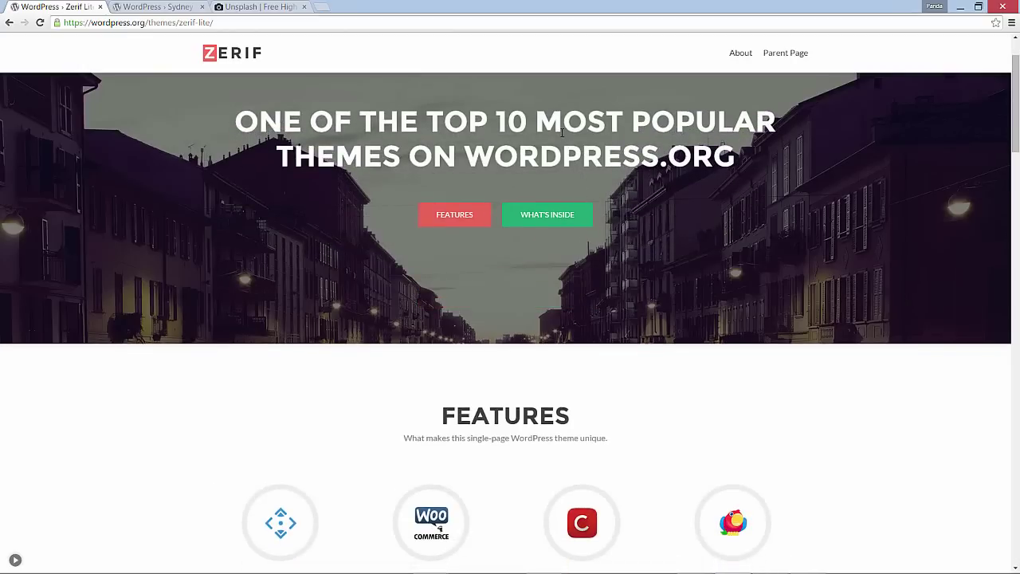
scroll(562, 140, down, 2)
scroll(564, 136, down, 1)
scroll(564, 136, up, 1)
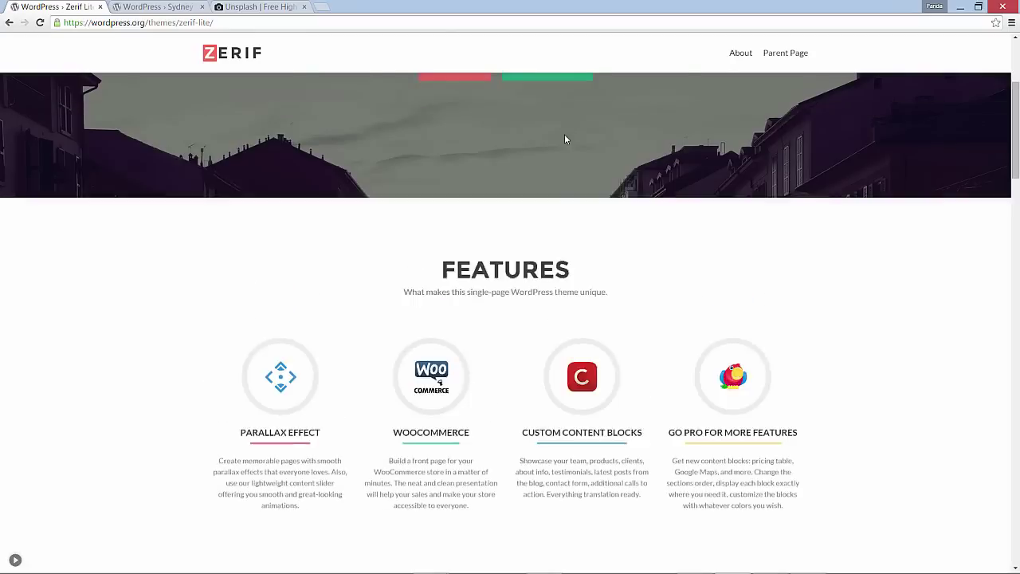
scroll(564, 136, up, 3)
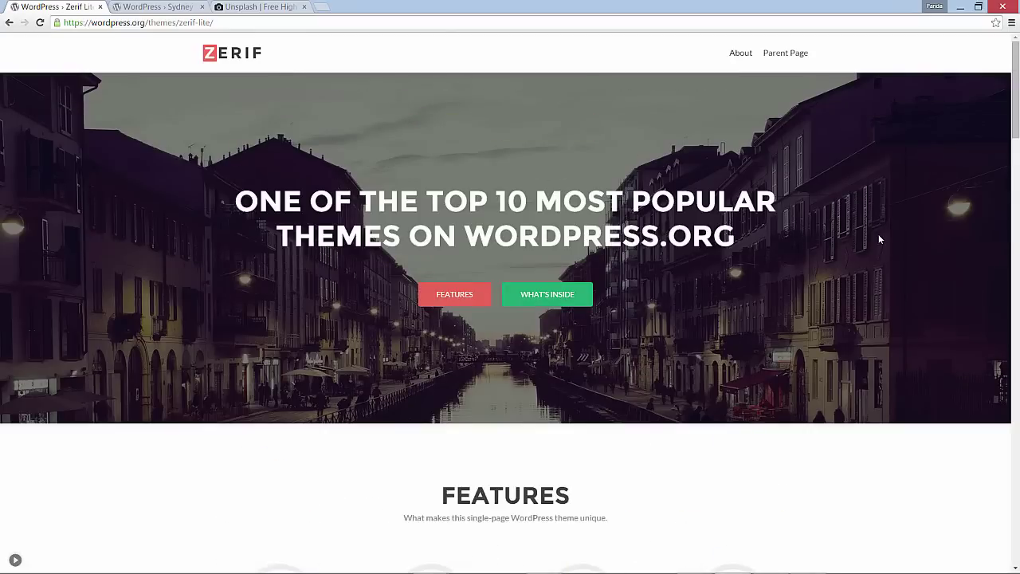
click(141, 7)
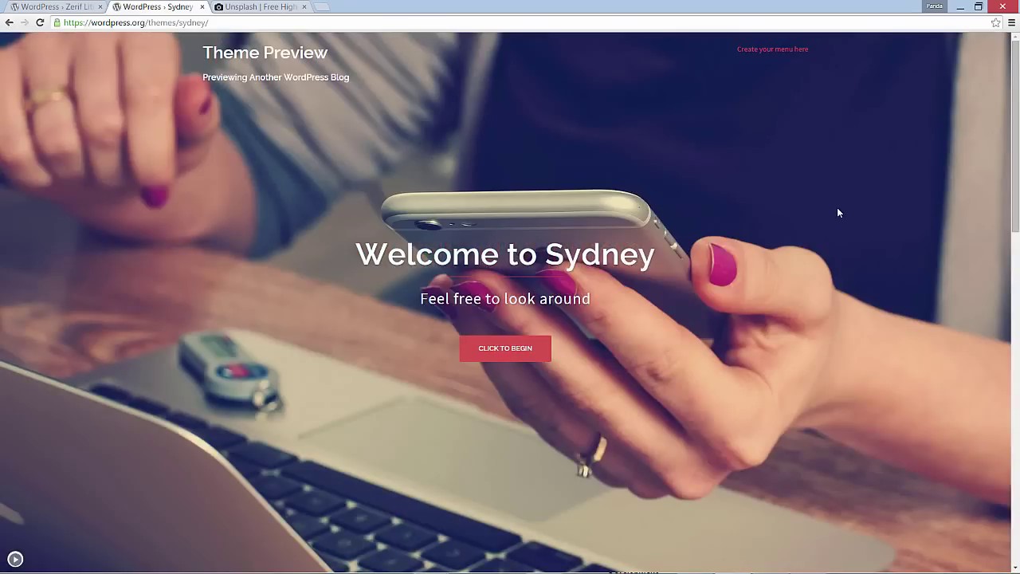
scroll(836, 203, down, 1)
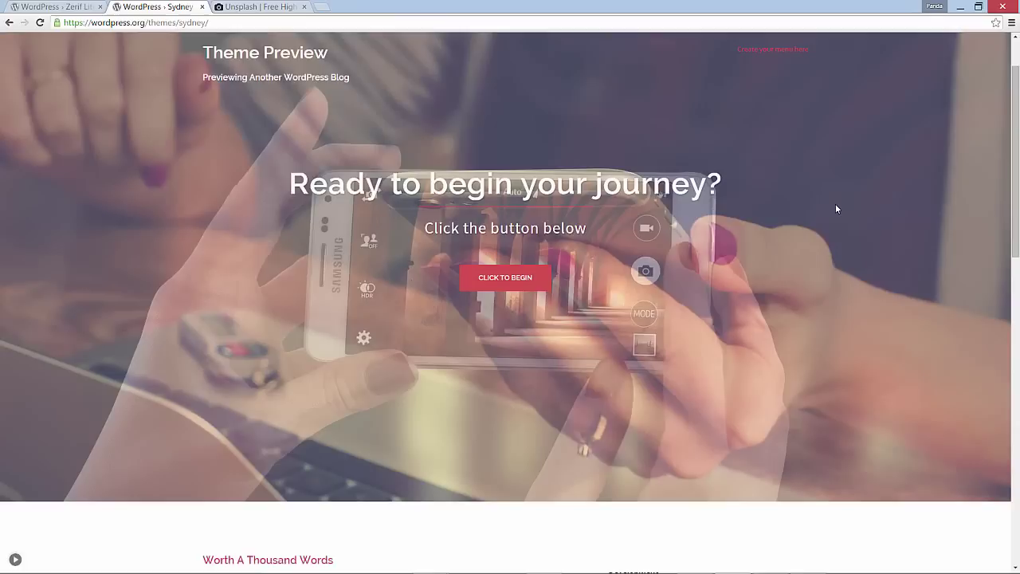
scroll(835, 209, down, 3)
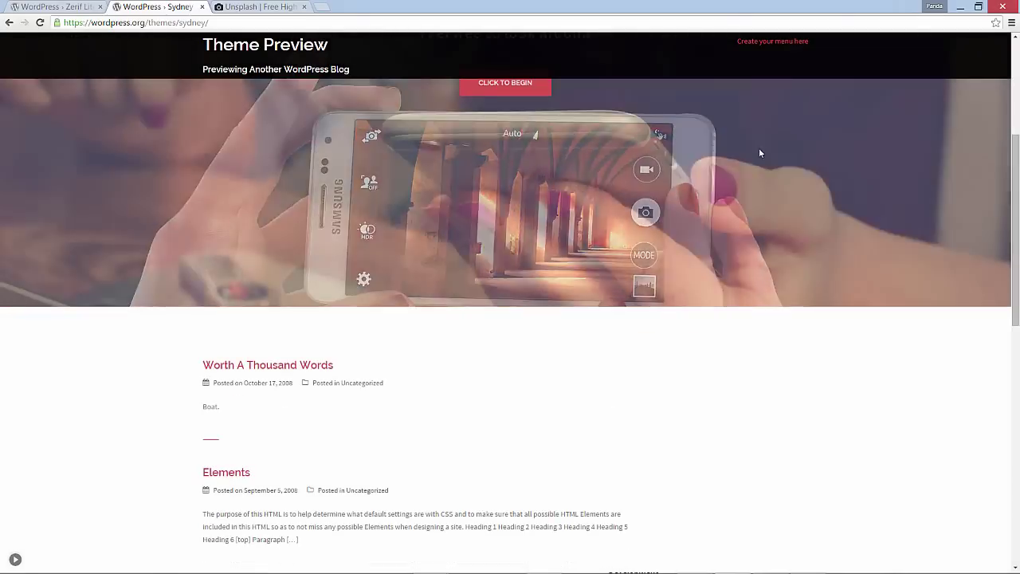
scroll(798, 220, down, 2)
scroll(800, 224, down, 1)
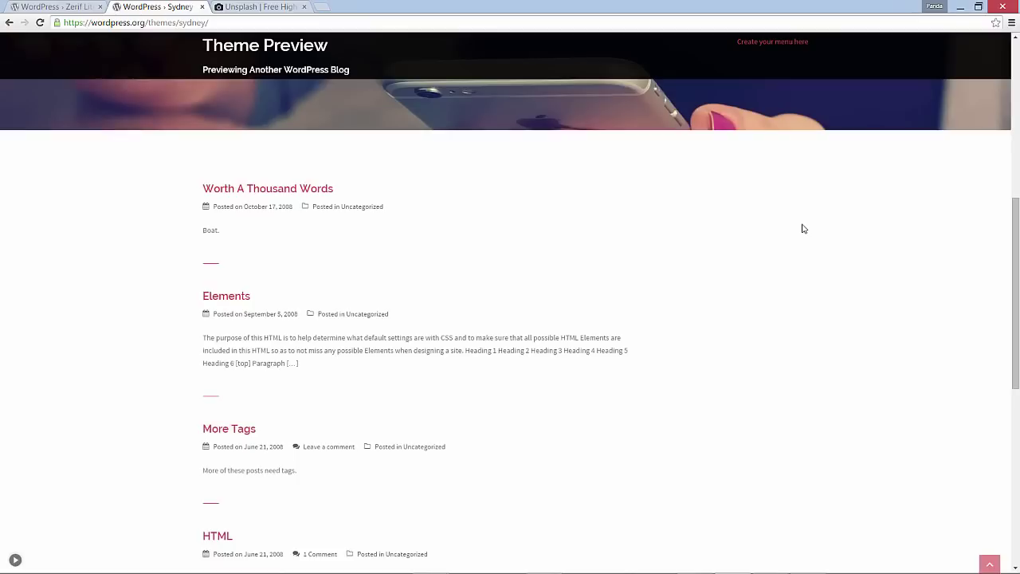
scroll(802, 228, up, 1)
scroll(805, 230, up, 3)
scroll(805, 231, up, 4)
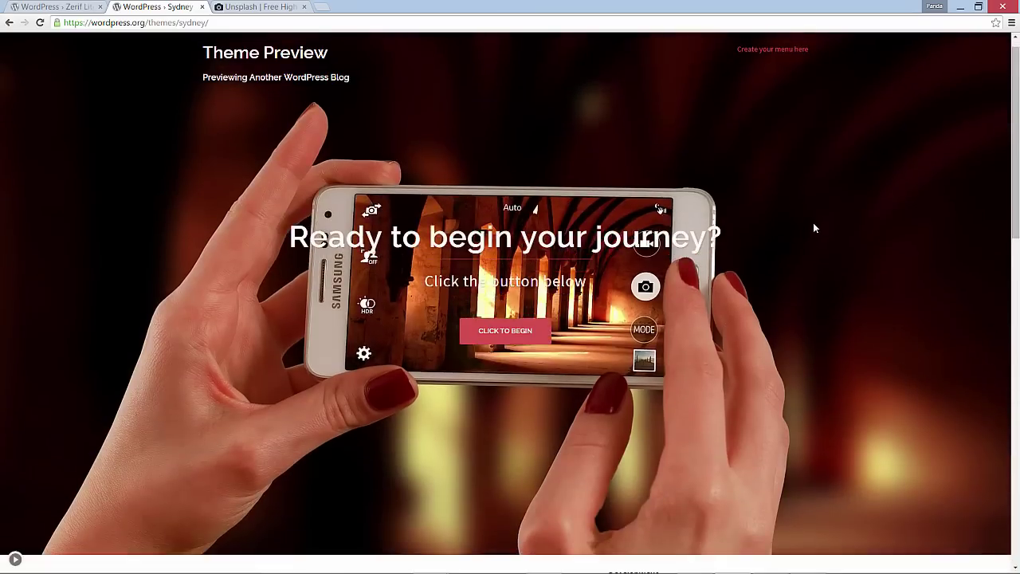
scroll(815, 228, down, 5)
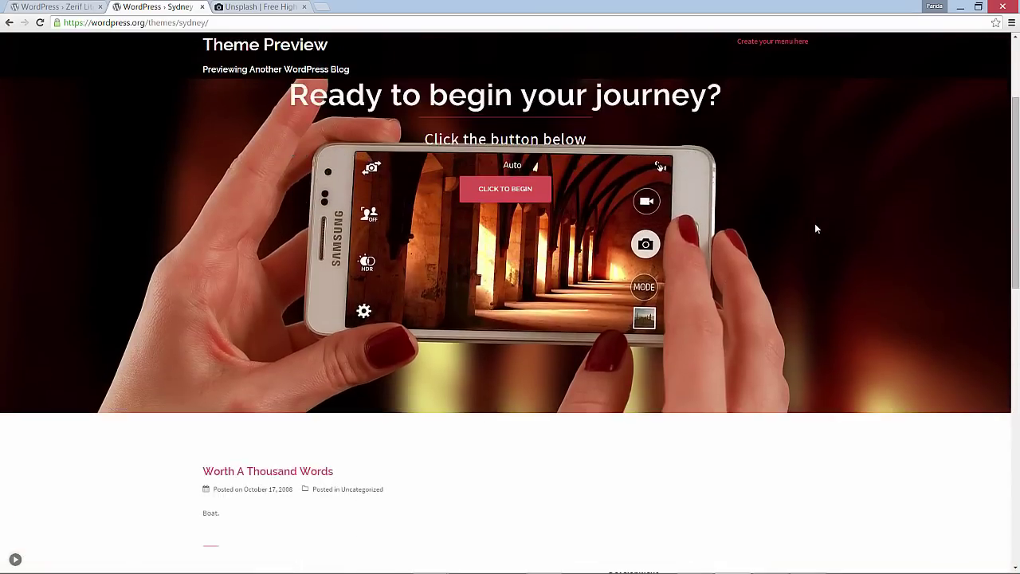
scroll(820, 229, up, 3)
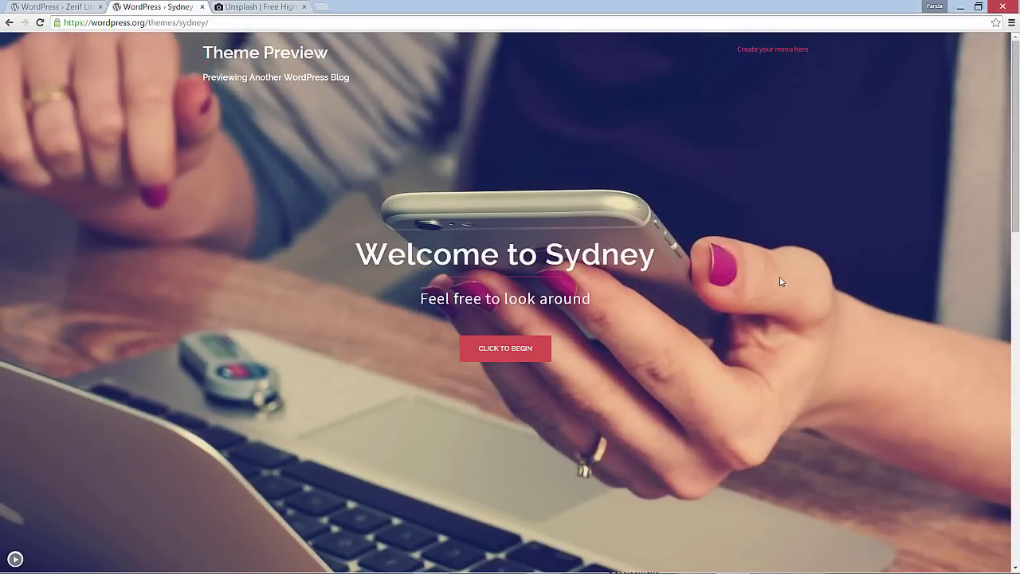
scroll(792, 317, down, 4)
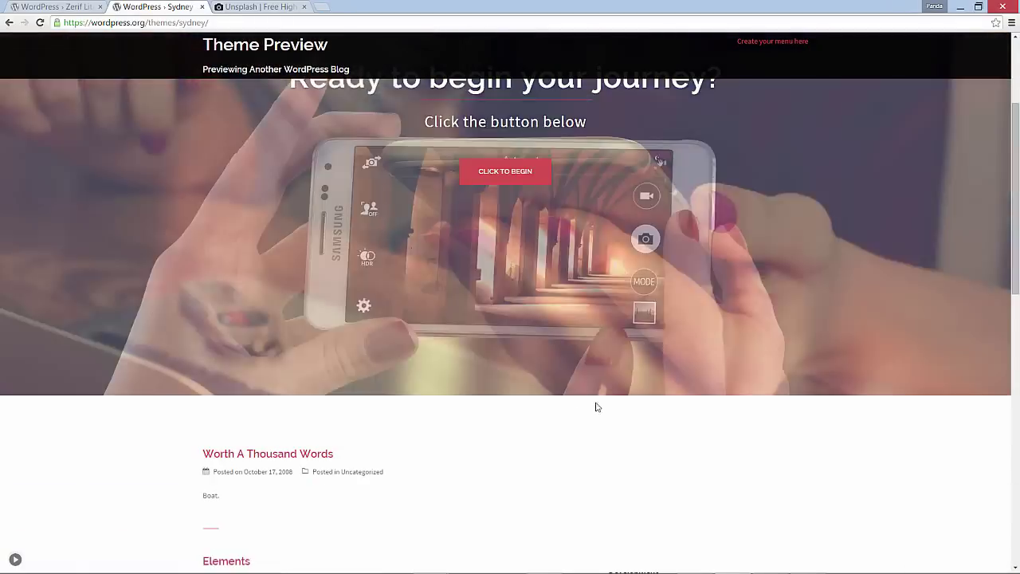
scroll(530, 392, down, 2)
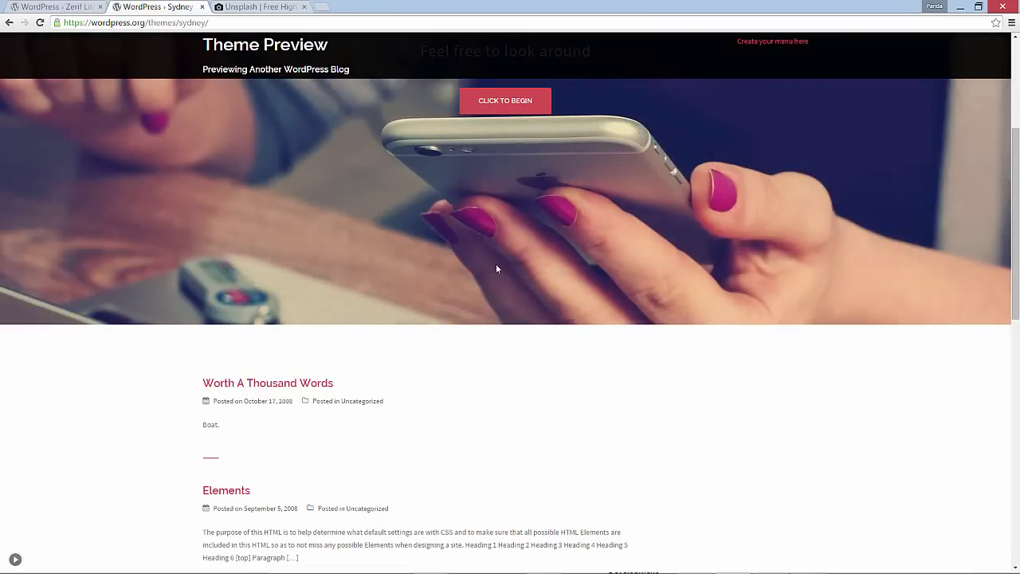
Step: Switch back to the mountain presentation in PowerPoint
key(alt+Tab)
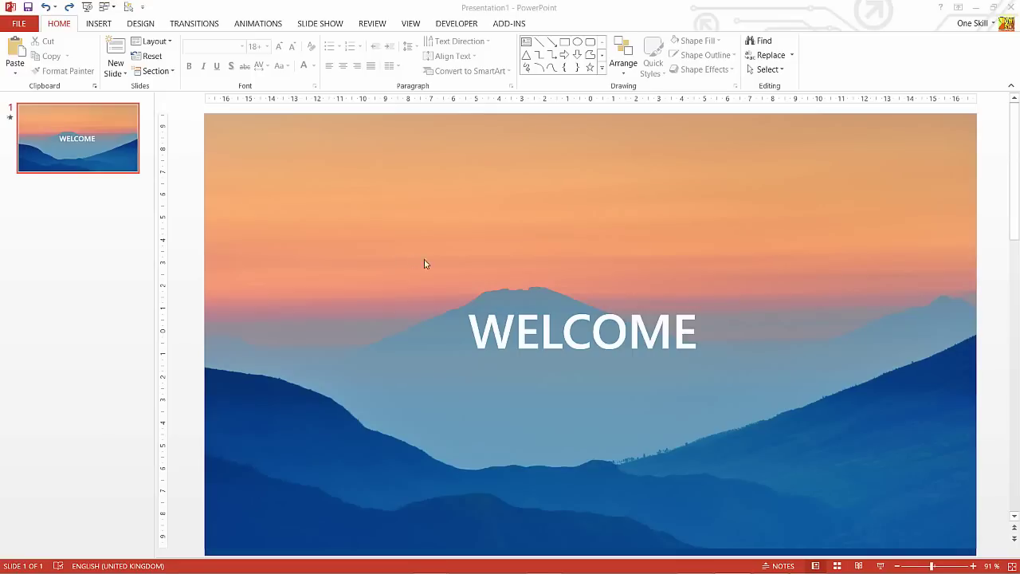
key(alt)
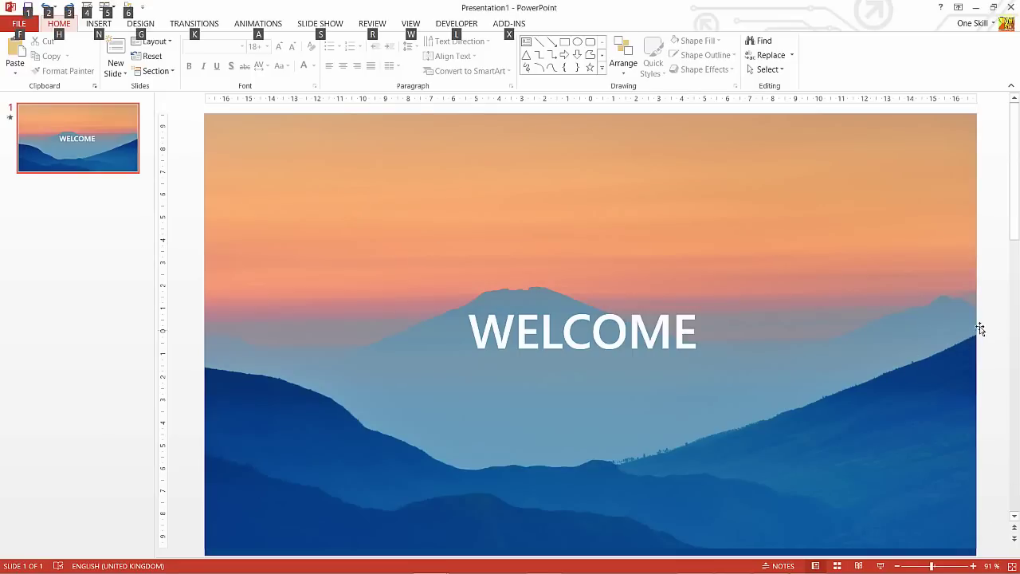
key(alt)
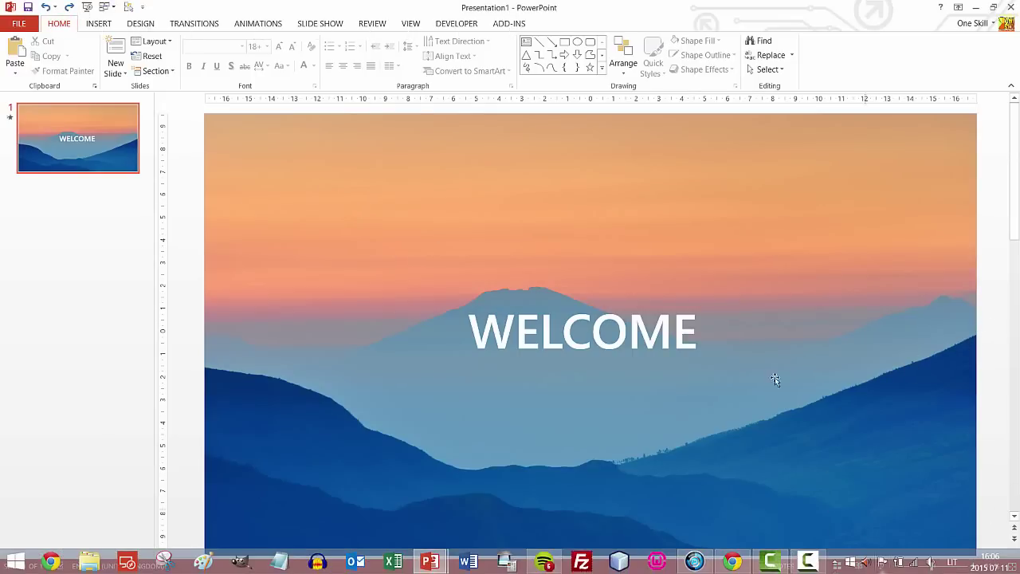
Step: Play the slide show, moving between the WELCOME and TO THE MISTY MOUNTAINS slides
click(88, 8)
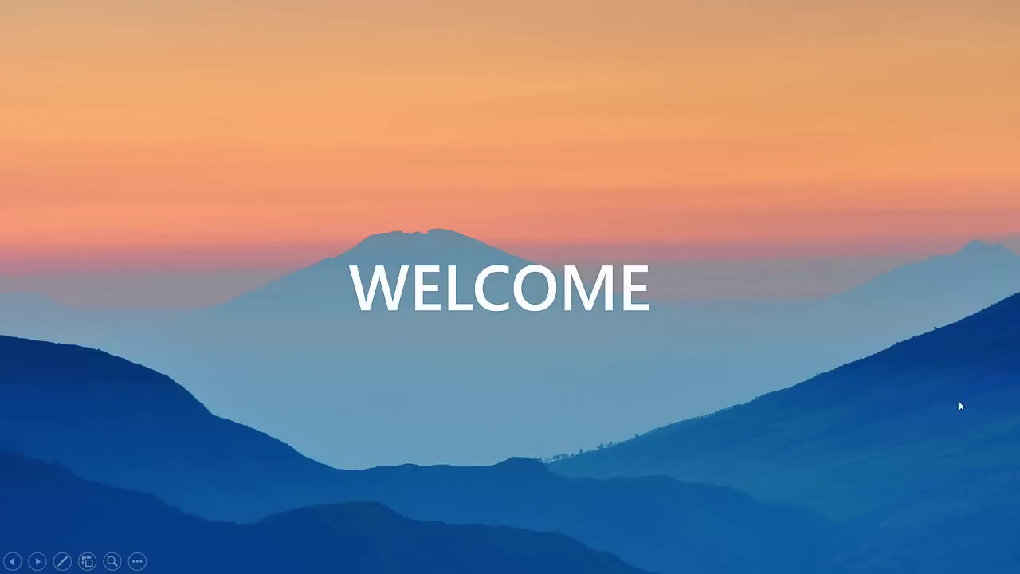
click(960, 426)
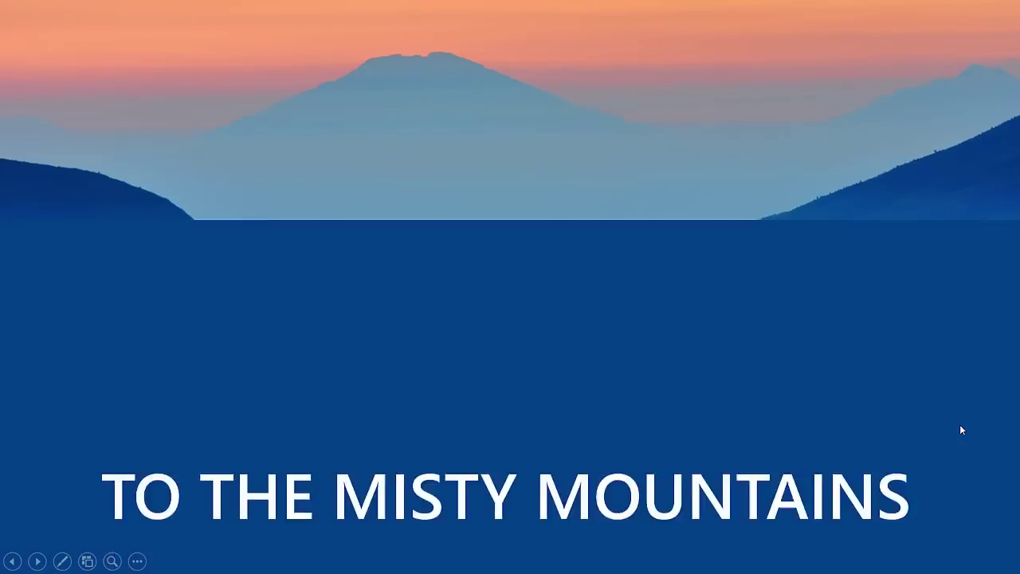
key(Left)
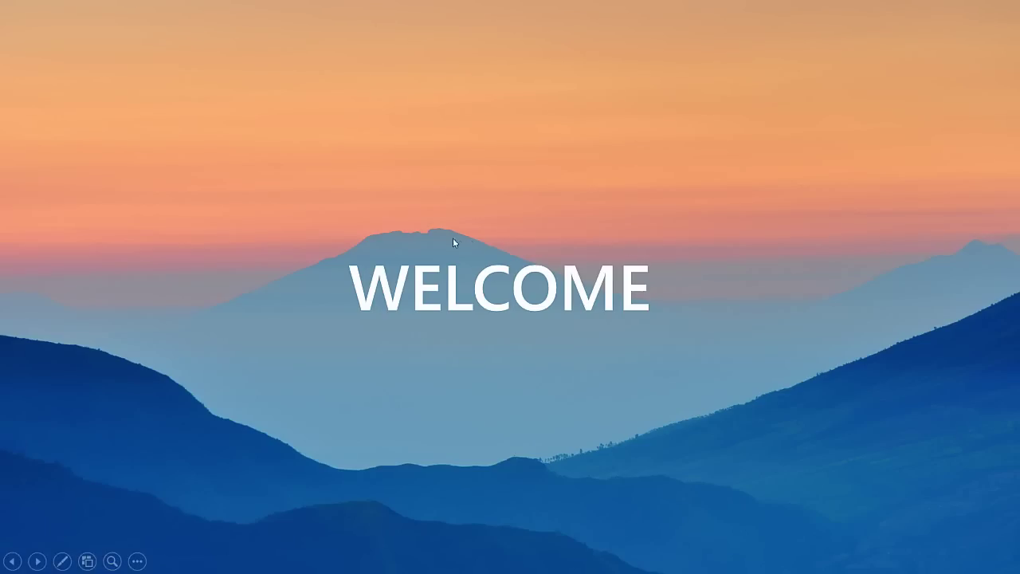
click(589, 257)
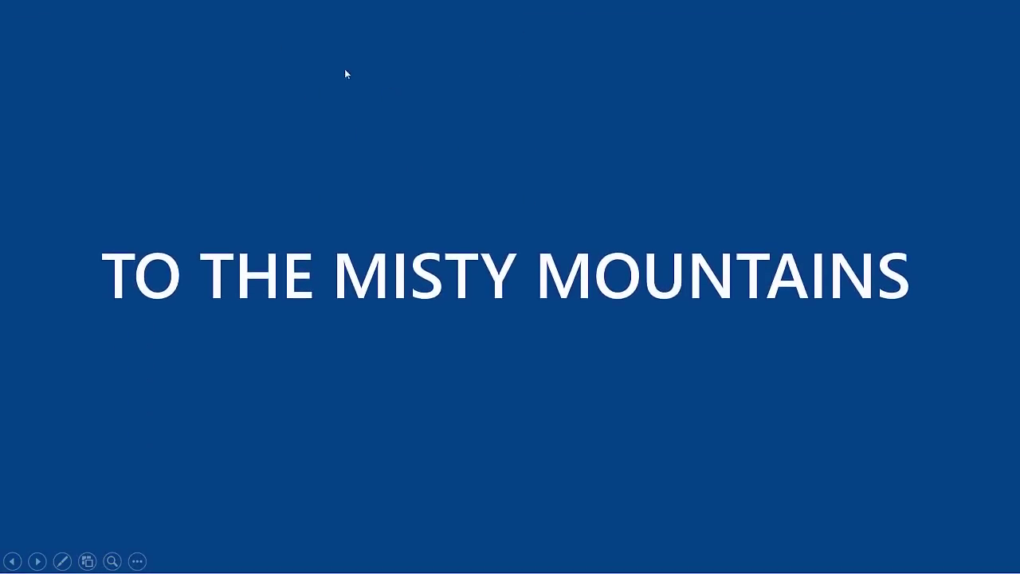
click(490, 183)
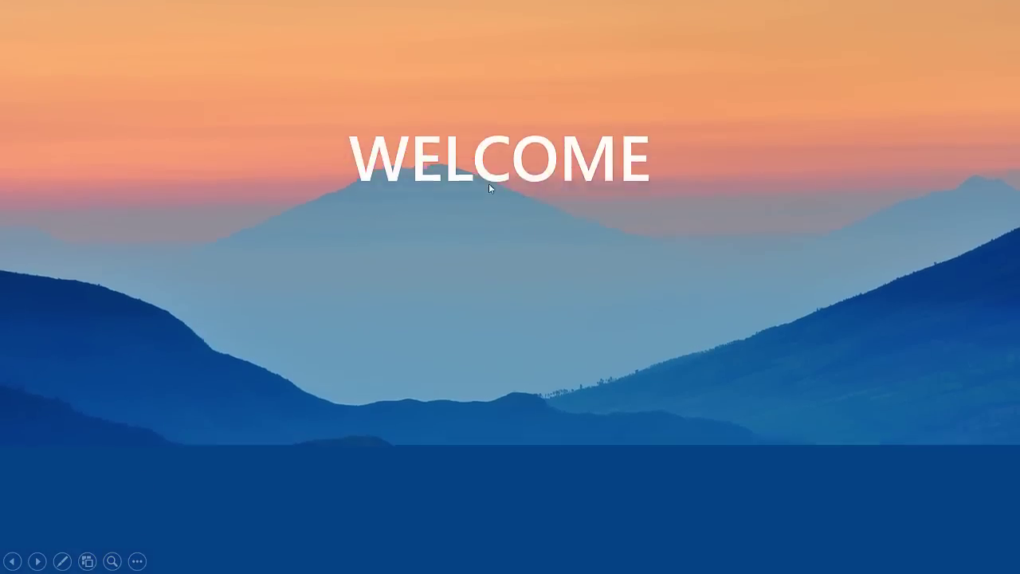
click(489, 184)
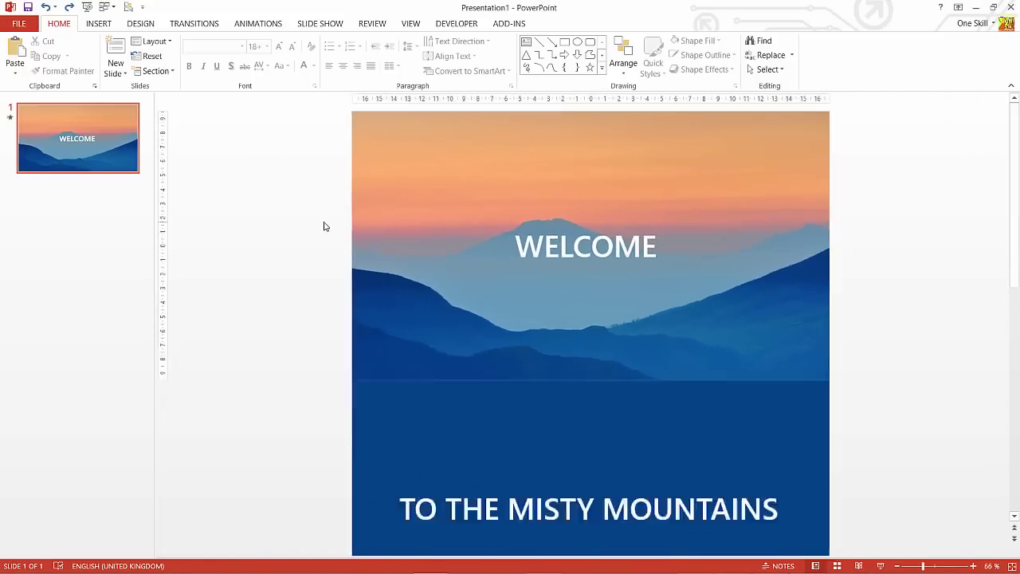
Step: Delete the photo and text panel to leave the slide blank, then return to the browser
key(ctrl+a)
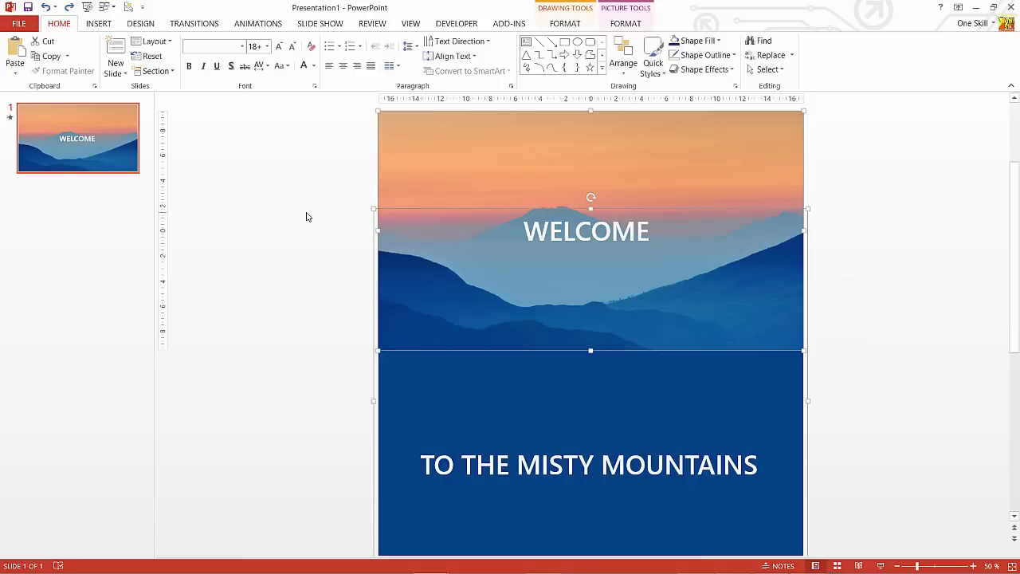
key(Delete)
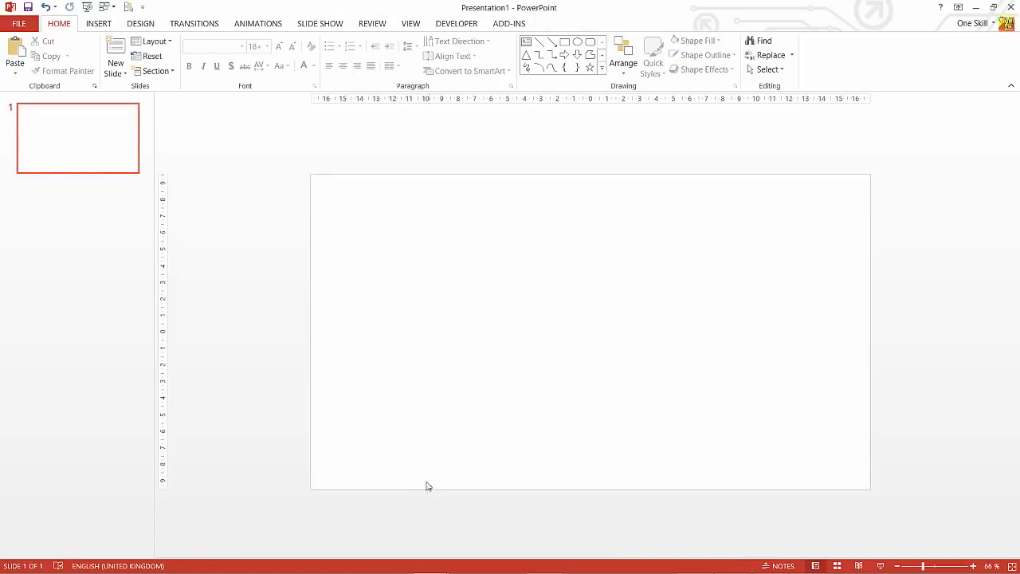
key(alt+Tab)
key(alt+Tab)
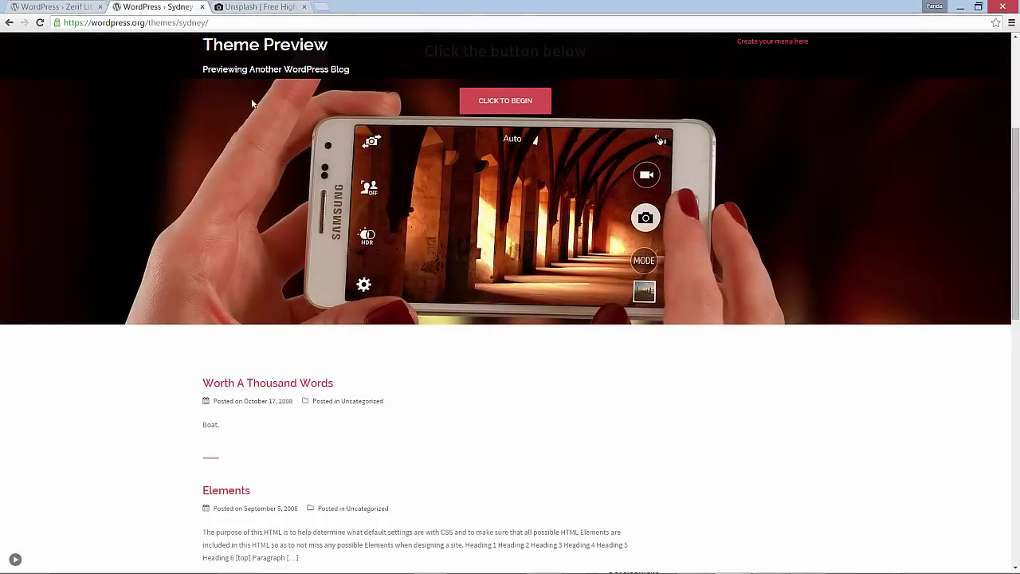
Step: Copy the full-size orange-sky misty mountain photo from Unsplash and return to PowerPoint
click(244, 14)
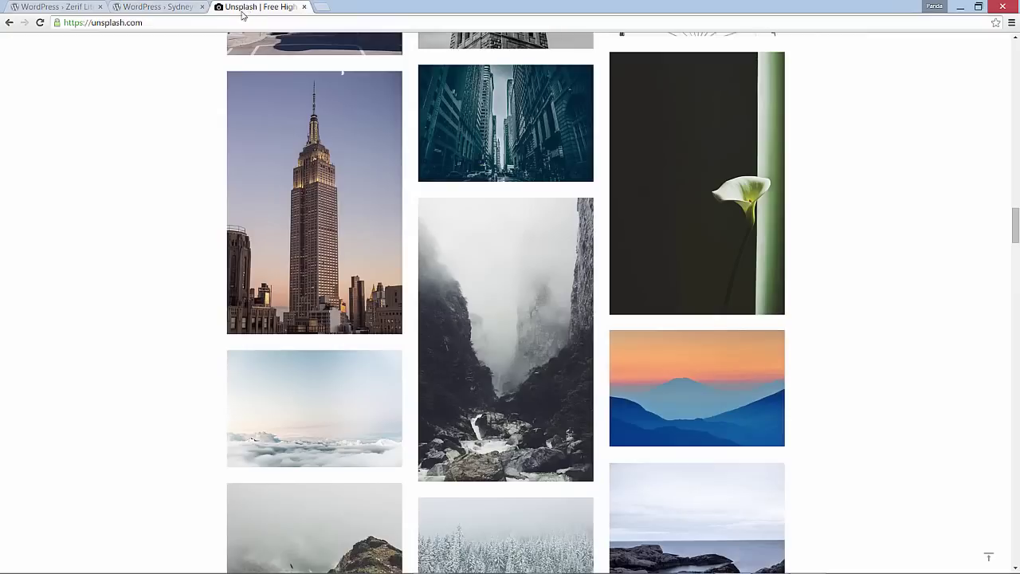
click(172, 22)
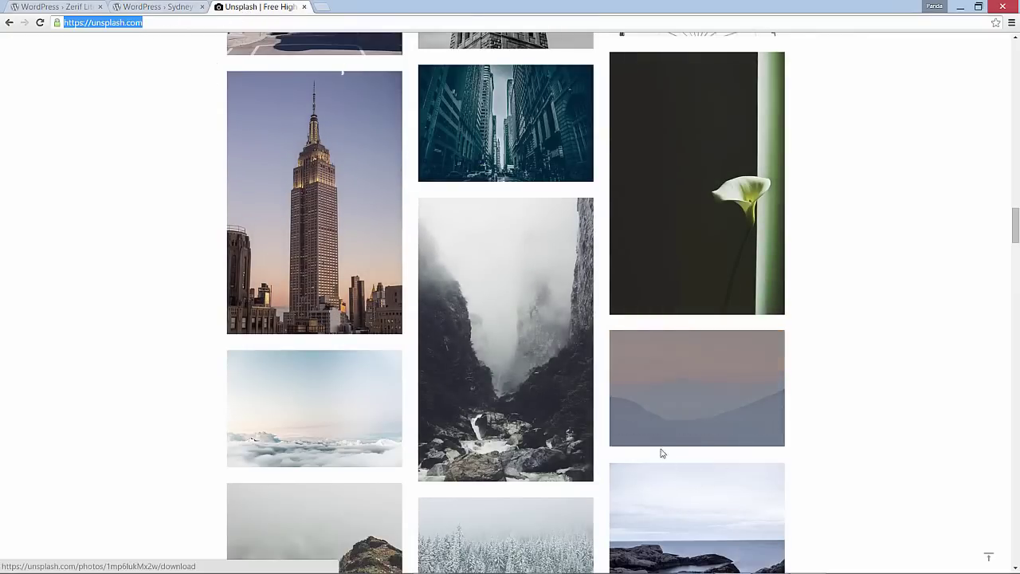
click(688, 372)
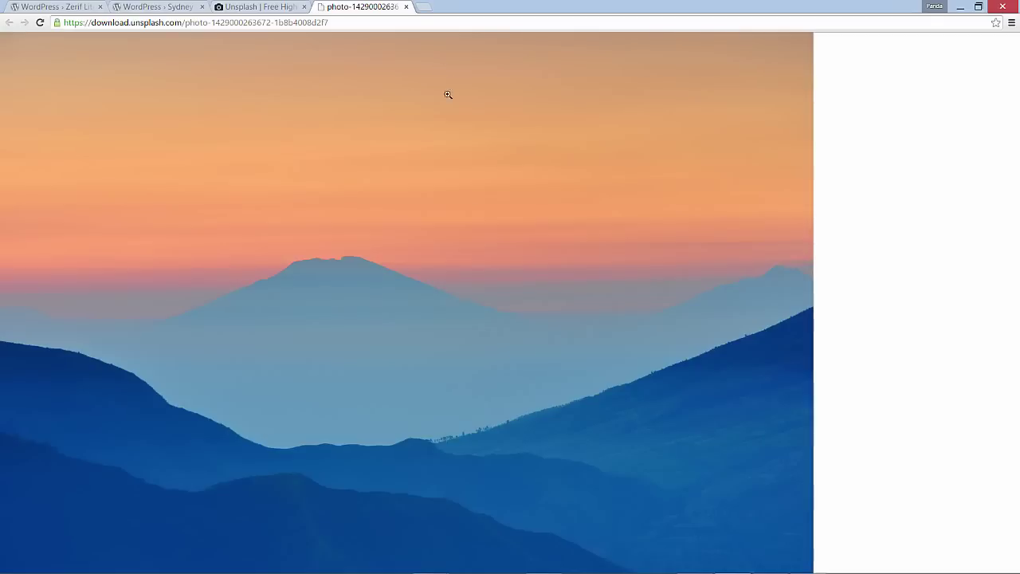
right_click(433, 192)
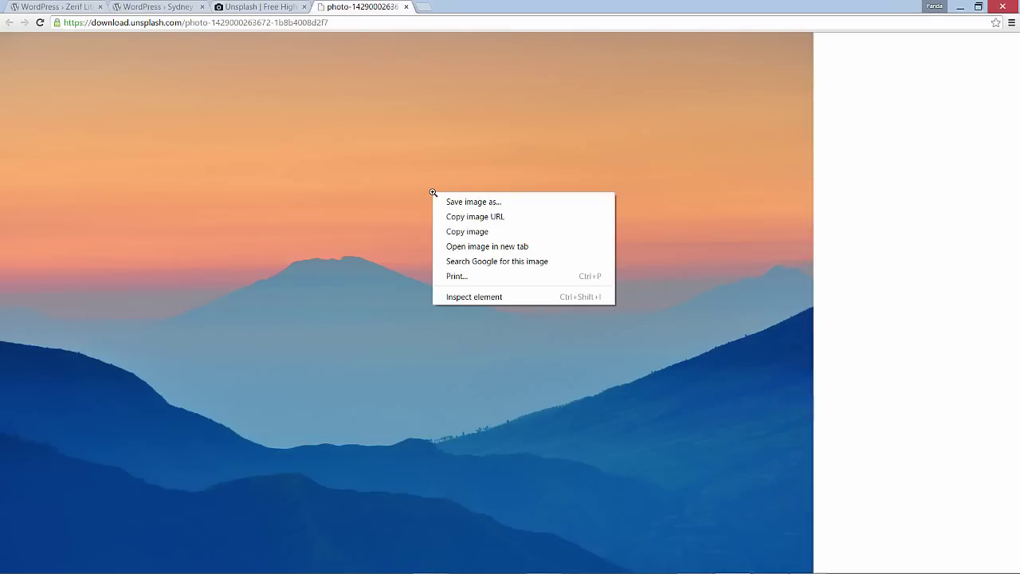
click(466, 232)
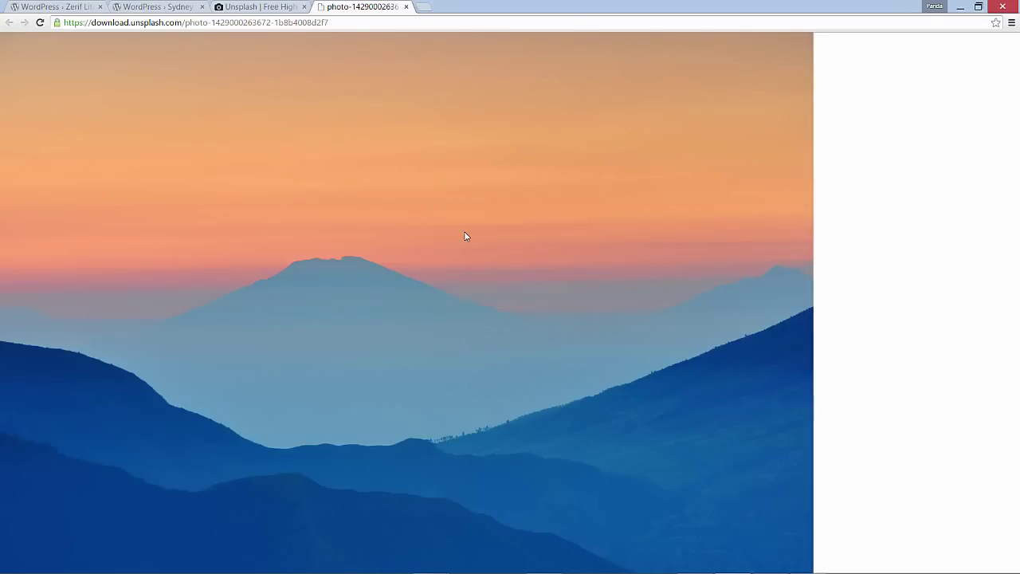
key(alt+Tab)
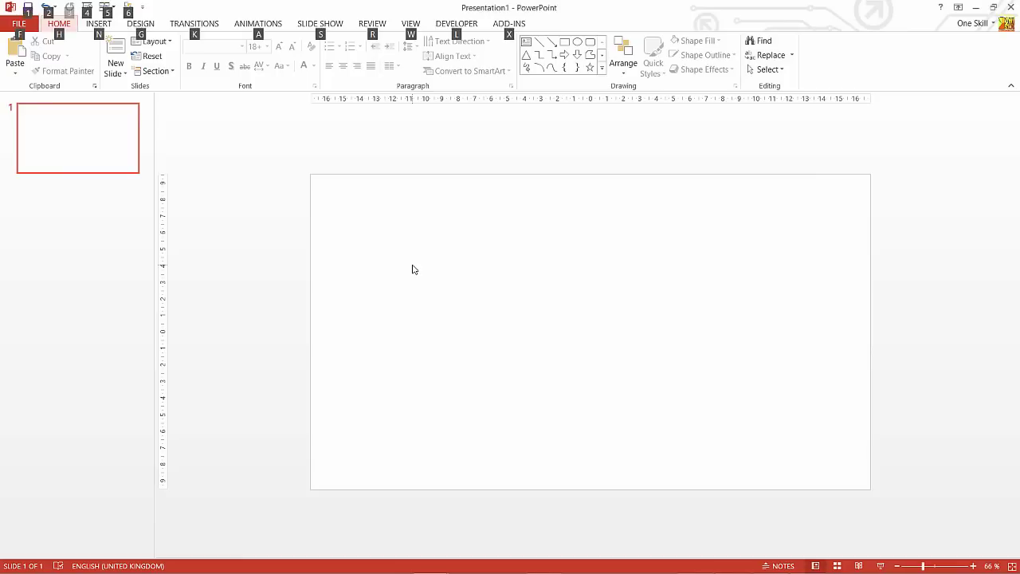
Step: Paste the mountain photo onto the blank slide and zoom out to see it whole
right_click(451, 253)
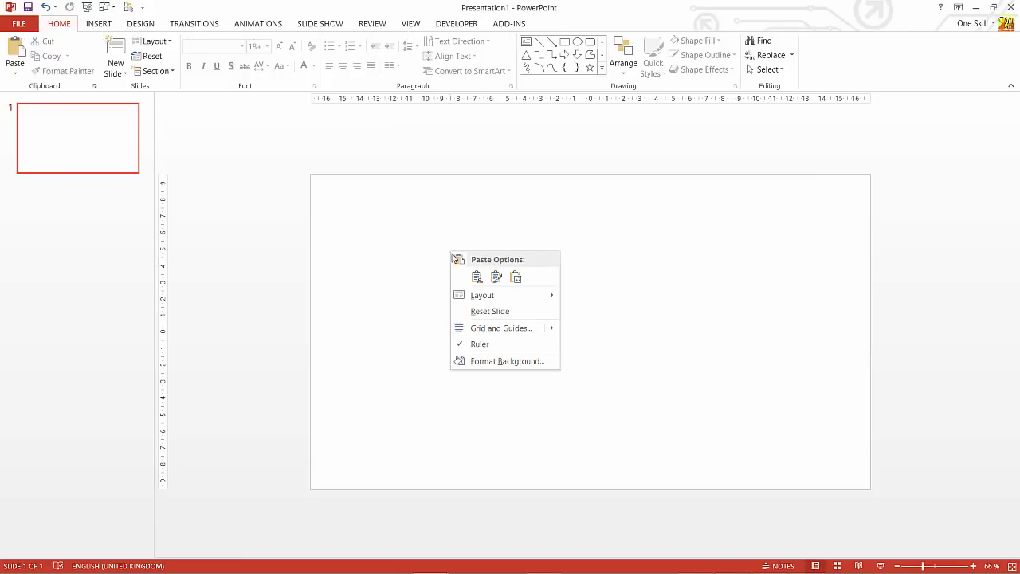
right_click(410, 255)
right_click(409, 256)
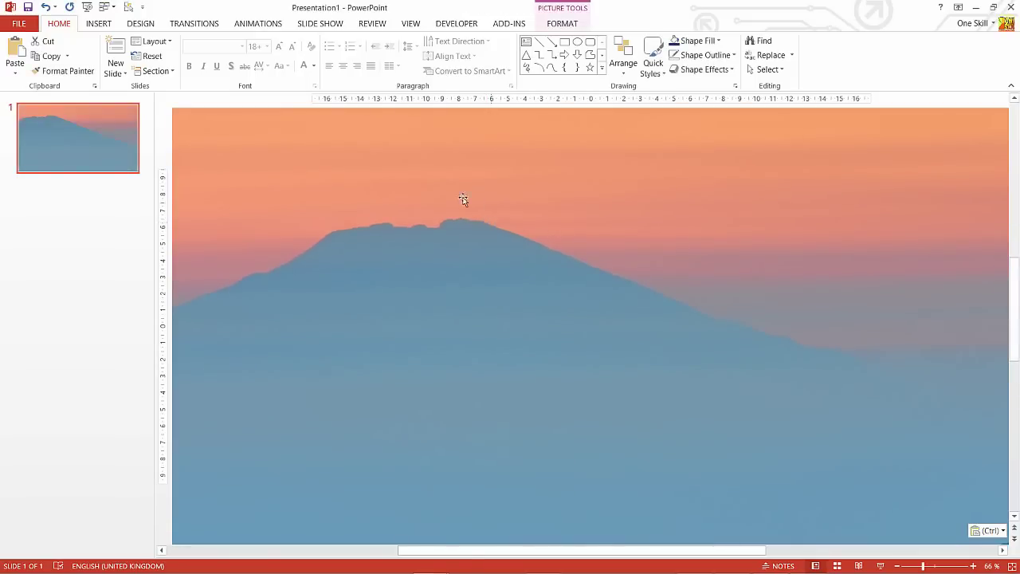
click(897, 566)
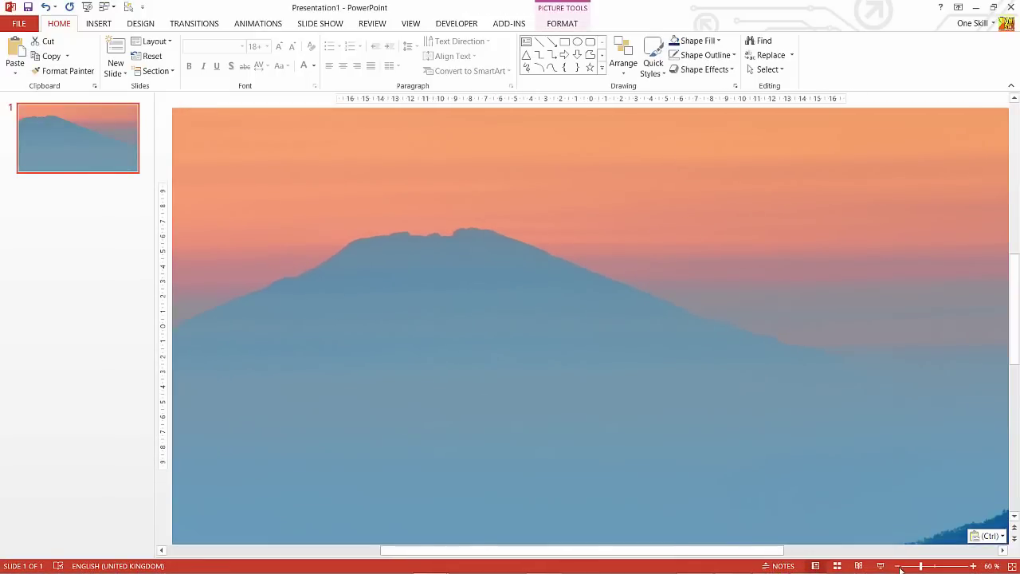
drag(920, 566, 906, 567)
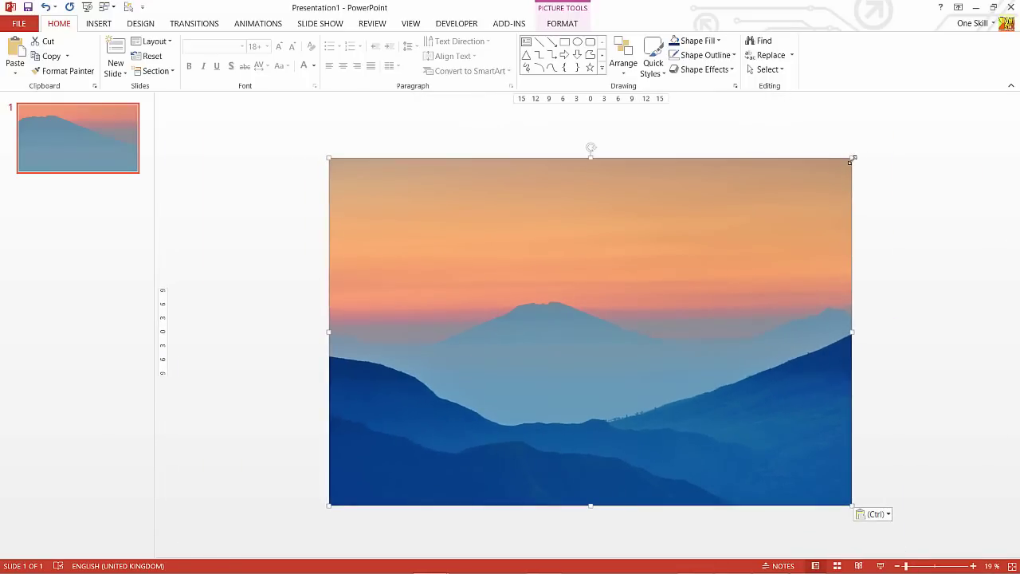
Step: Shrink the photo to 23.93 × 36.02 cm and drag it over the slide to cover it
drag(852, 160, 586, 316)
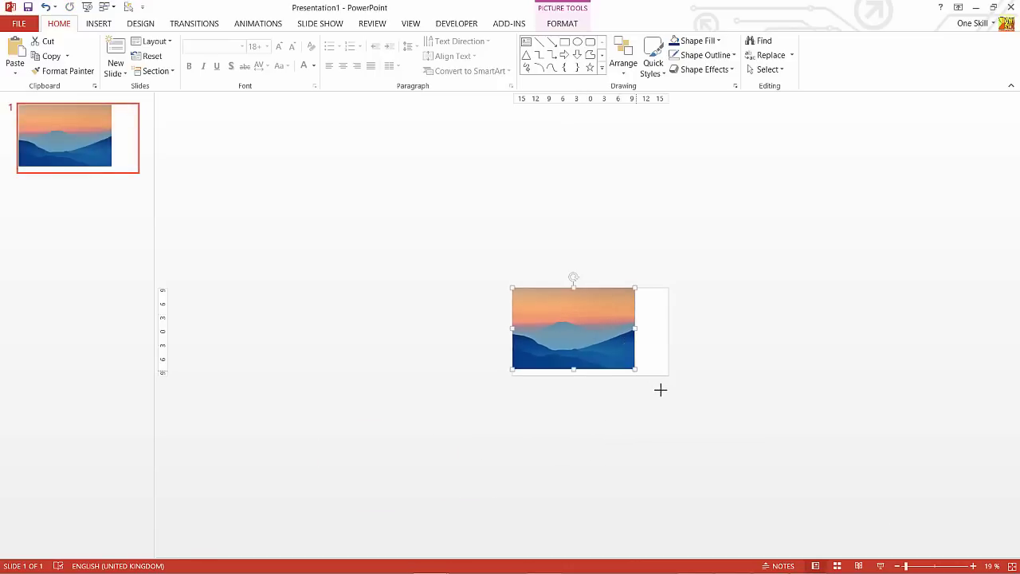
mouse_move(667, 394)
mouse_down()
mouse_move(659, 386)
mouse_move(678, 396)
mouse_up()
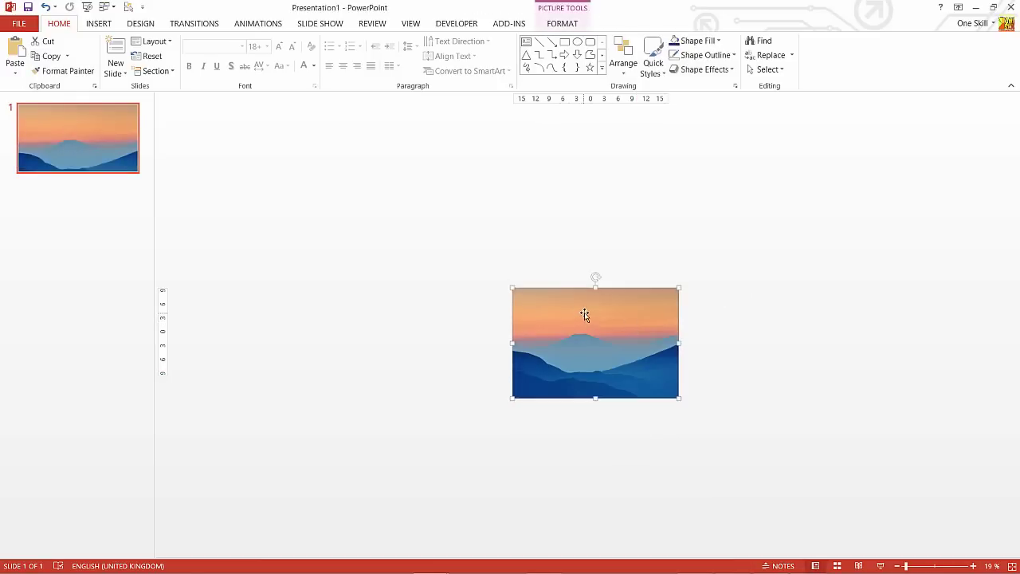
drag(575, 302, 540, 310)
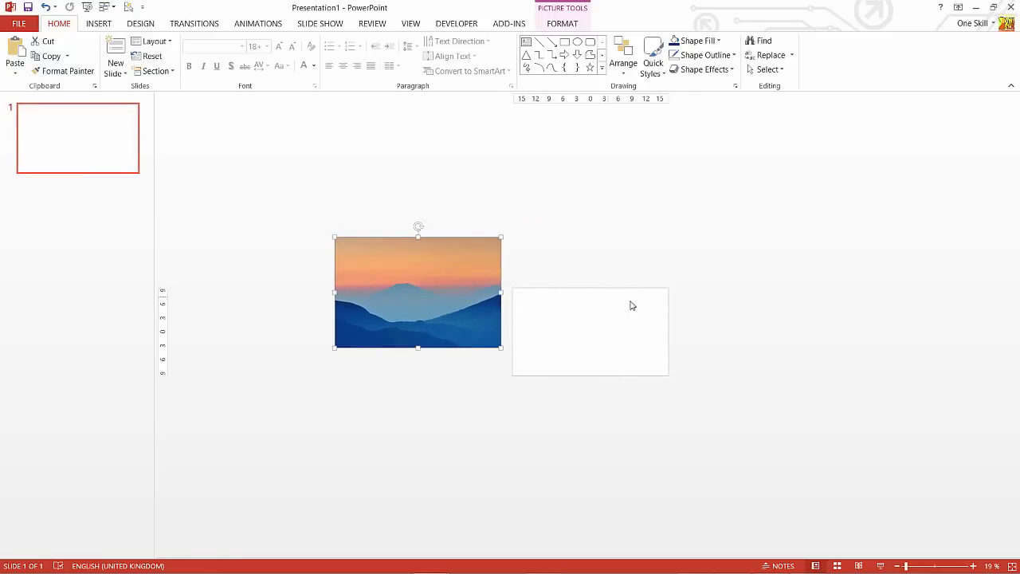
drag(450, 276, 596, 318)
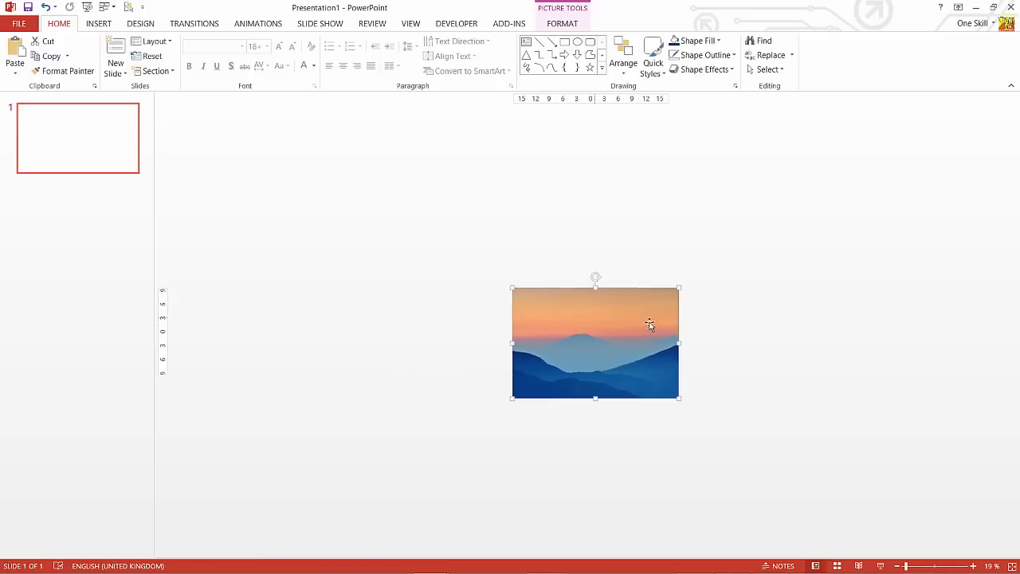
click(565, 25)
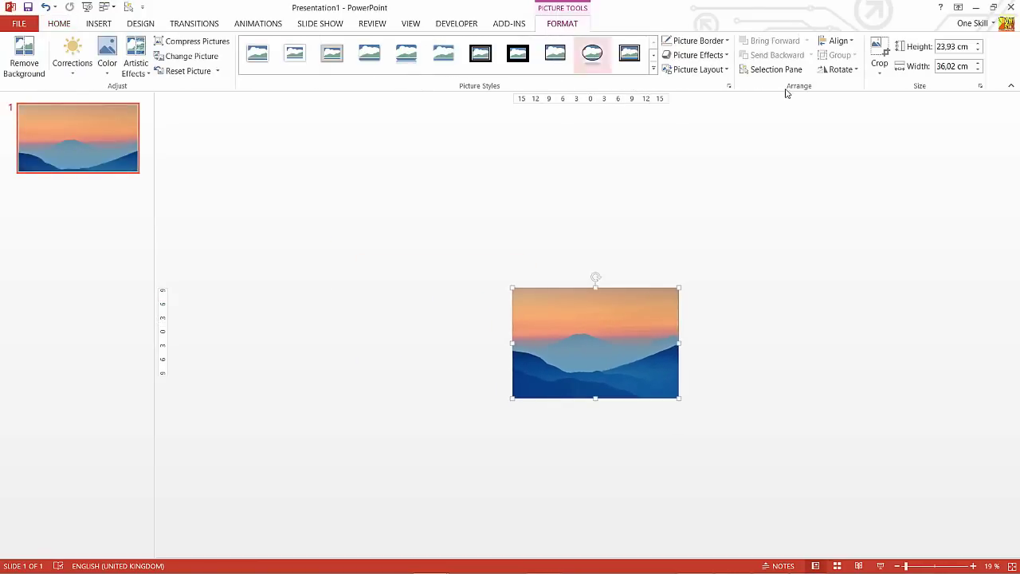
Step: Crop the mountain photo to a 16:9 aspect ratio
click(880, 73)
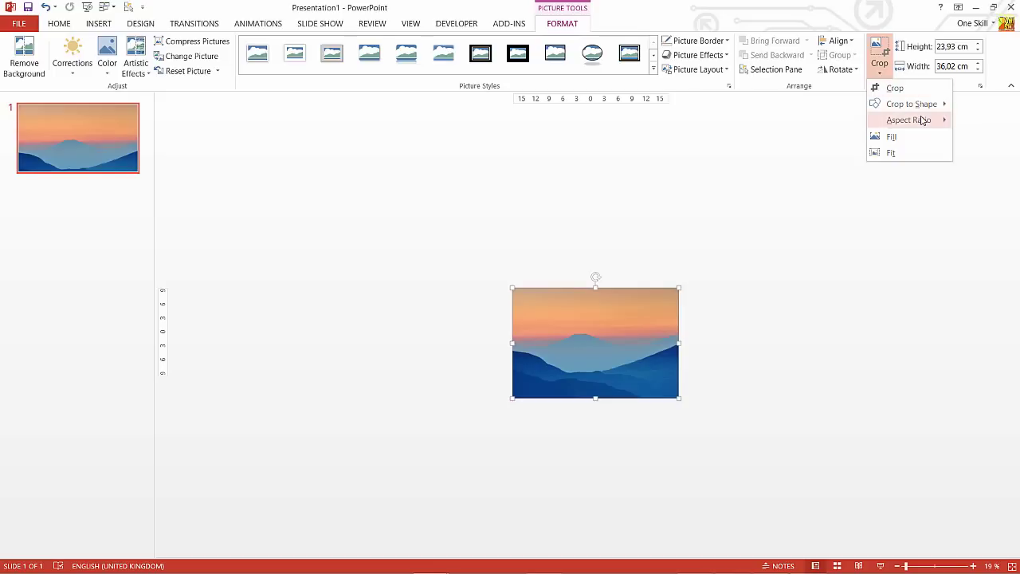
mouse_move(929, 122)
key(Escape)
key(Escape)
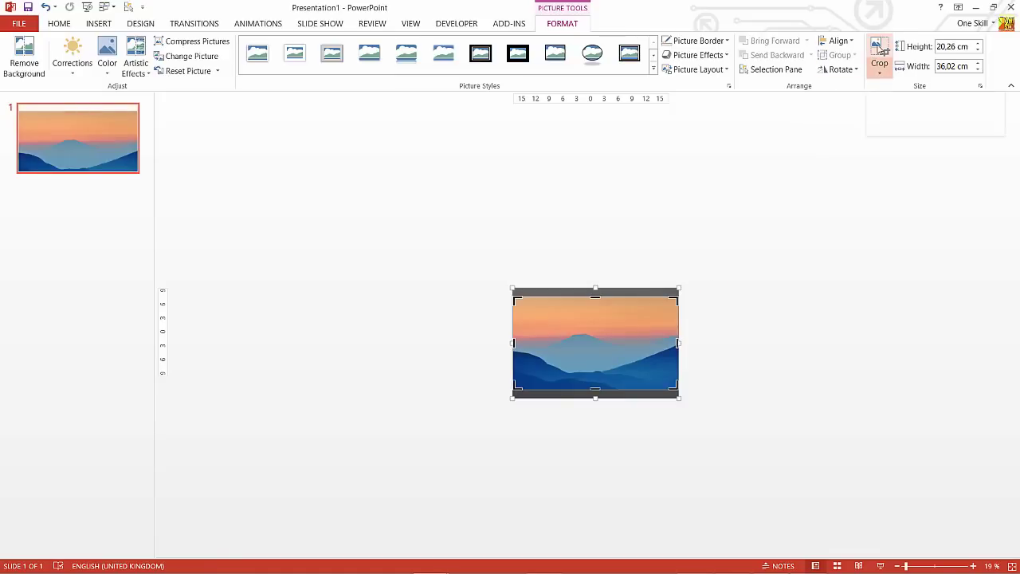
click(809, 333)
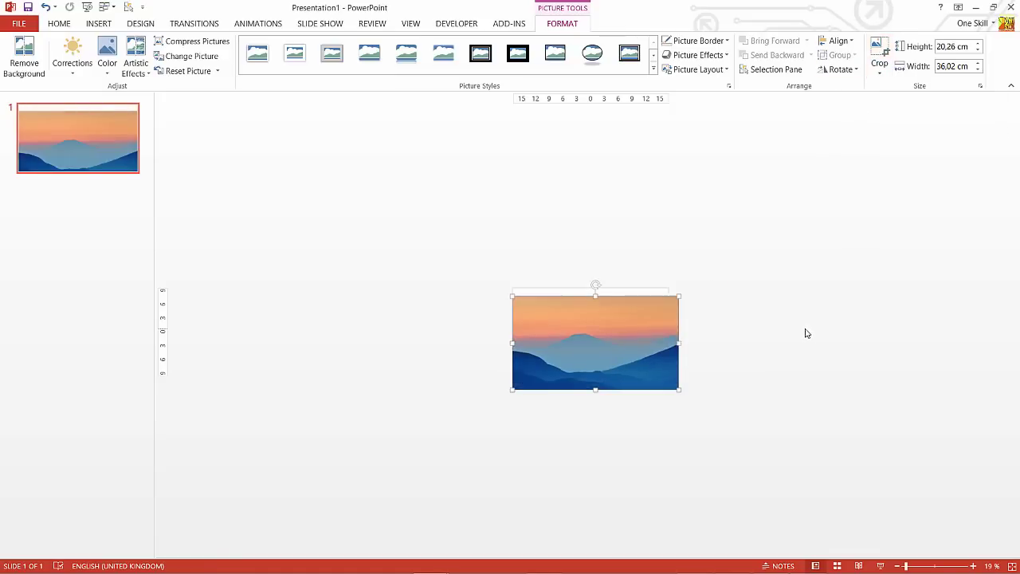
Step: Resize the cropped photo to 33.87 × 19.05 cm so it fills the slide edge to edge
click(1012, 565)
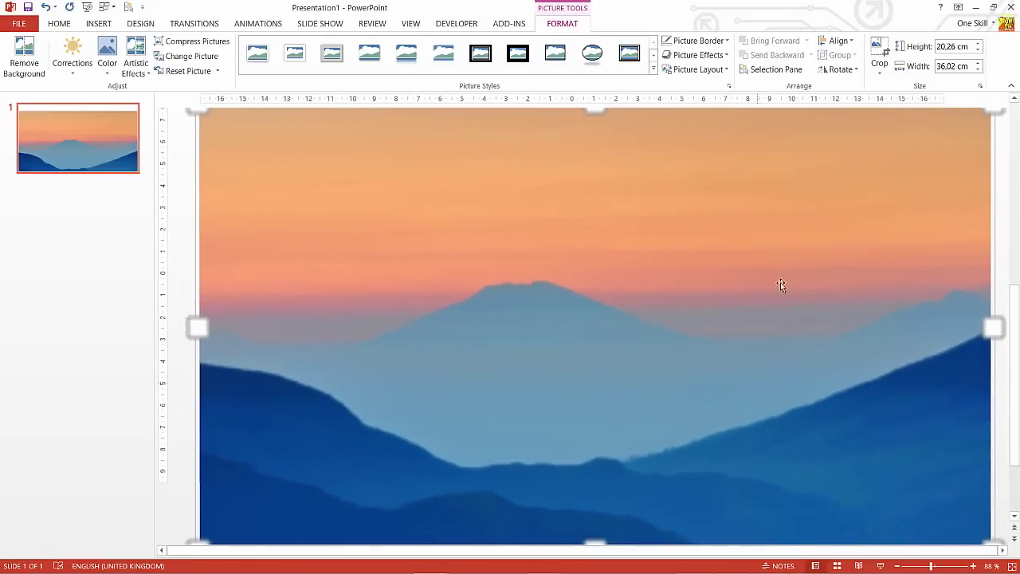
scroll(749, 281, down, 1)
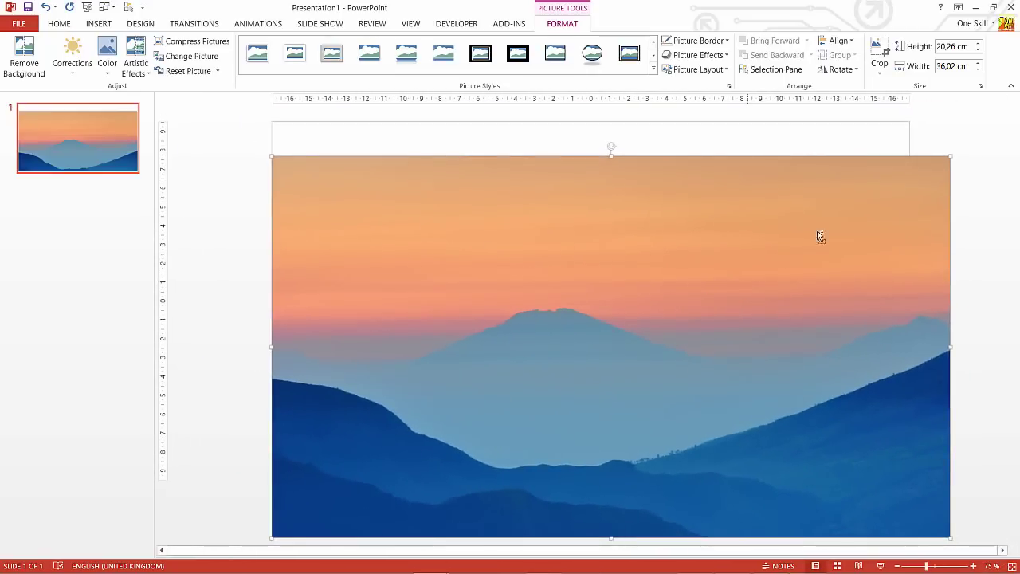
drag(947, 535, 820, 462)
mouse_move(342, 210)
mouse_down()
mouse_move(354, 187)
mouse_move(351, 195)
mouse_up()
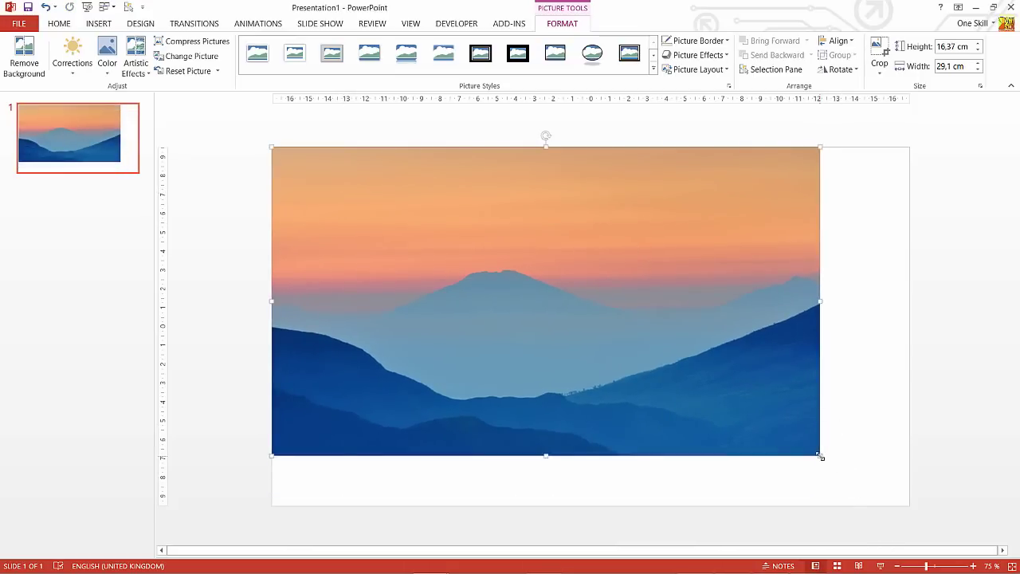
drag(910, 507, 910, 506)
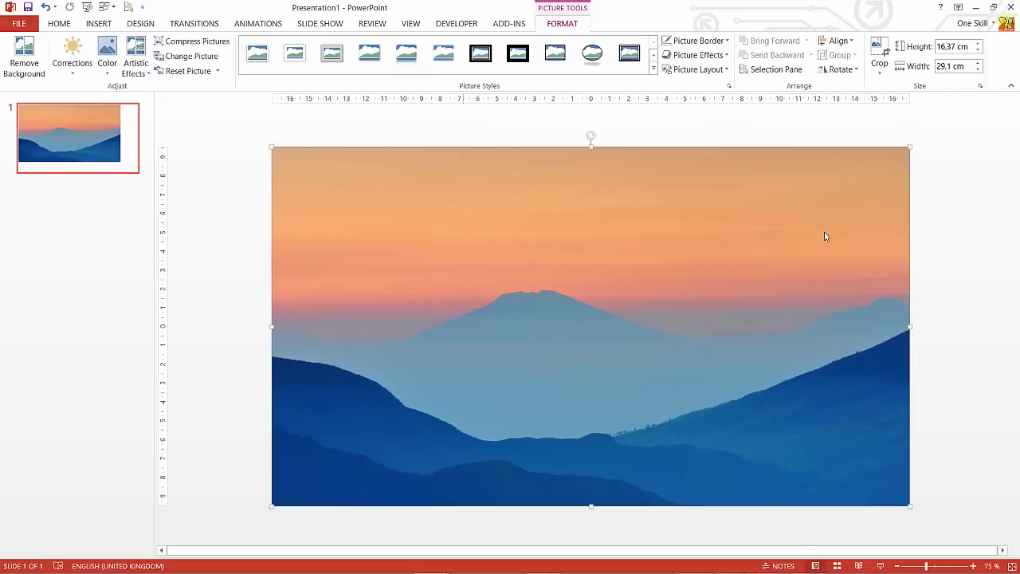
click(949, 241)
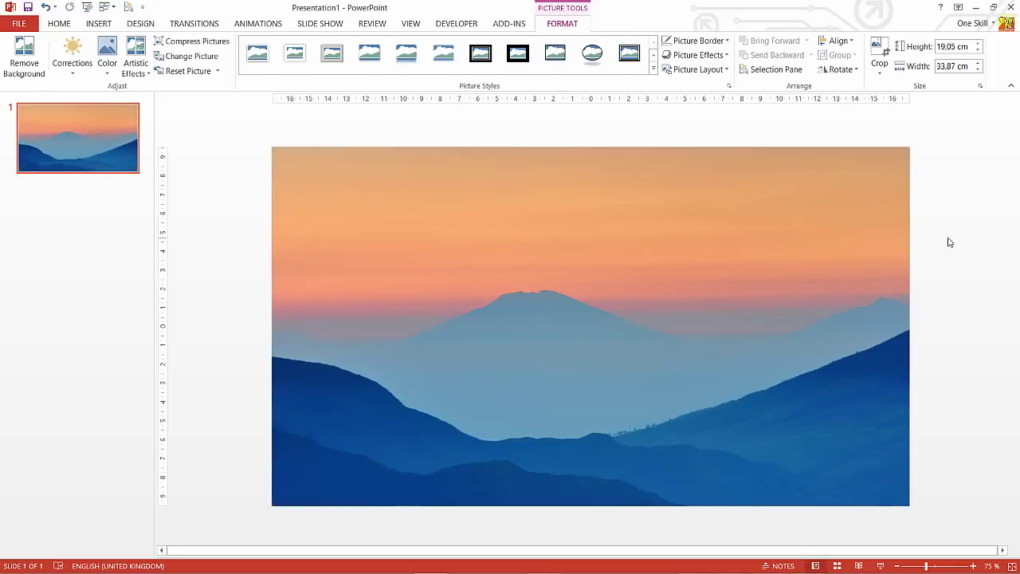
Step: Add a text box reading WELCOME over the mountain photo
click(102, 26)
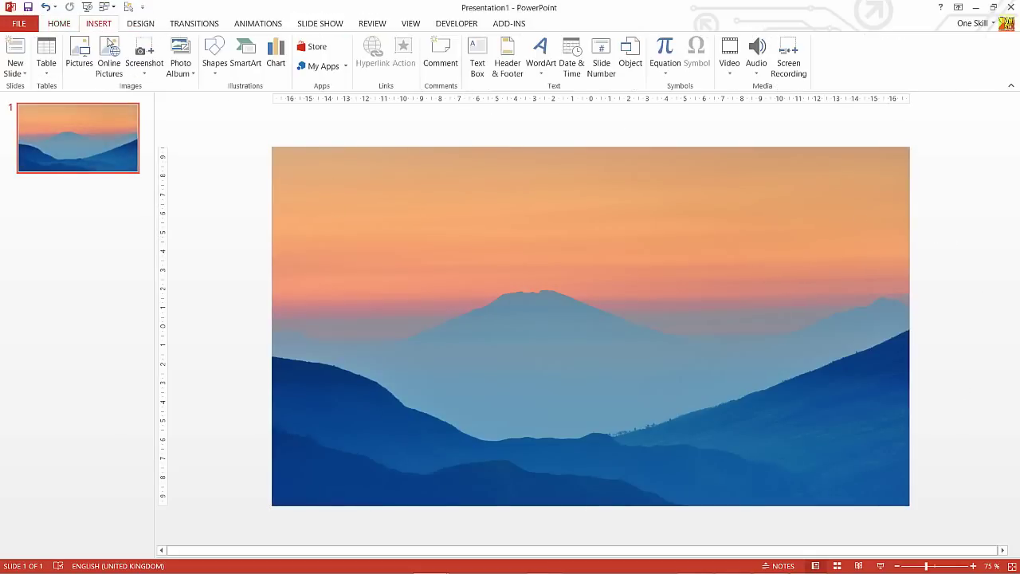
click(481, 54)
click(508, 213)
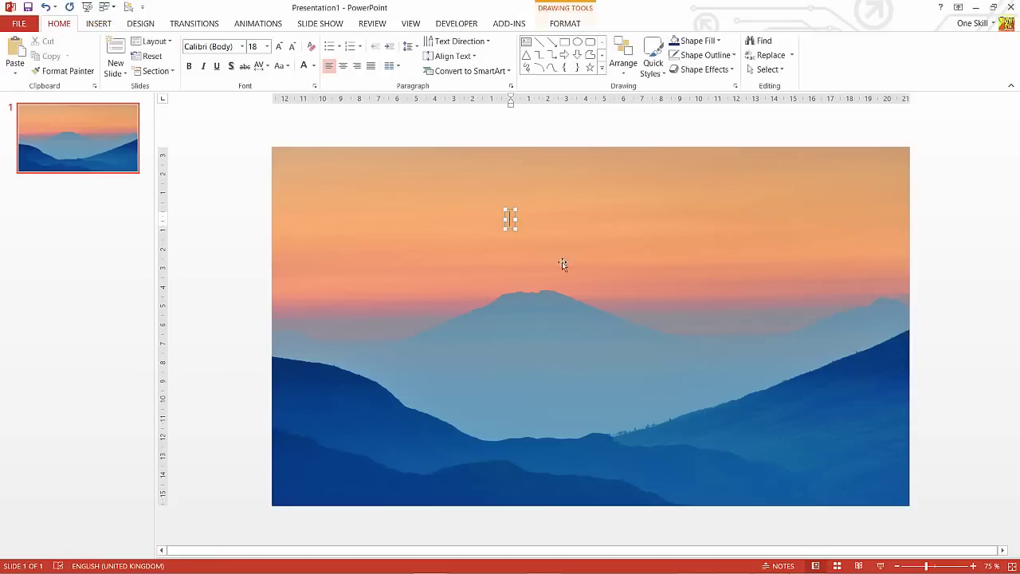
text(WELCOME)
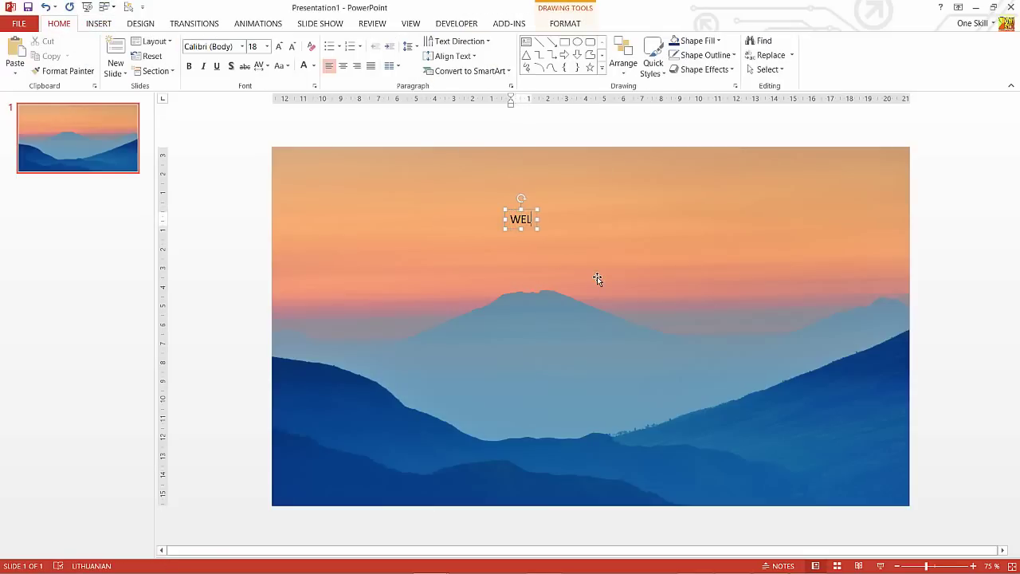
Step: Format WELCOME as 60 pt white Segoe UI Semibold
click(545, 210)
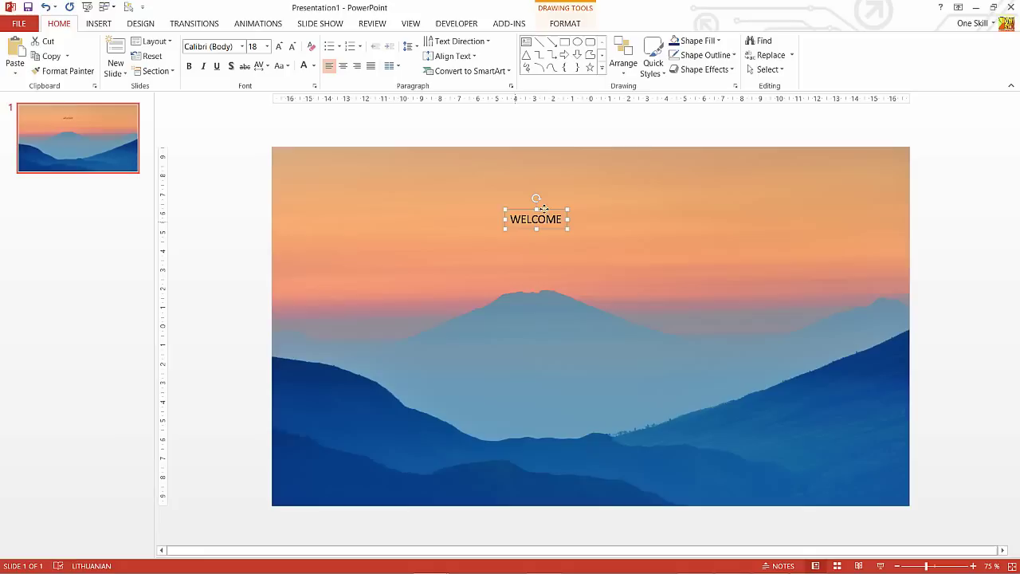
click(258, 45)
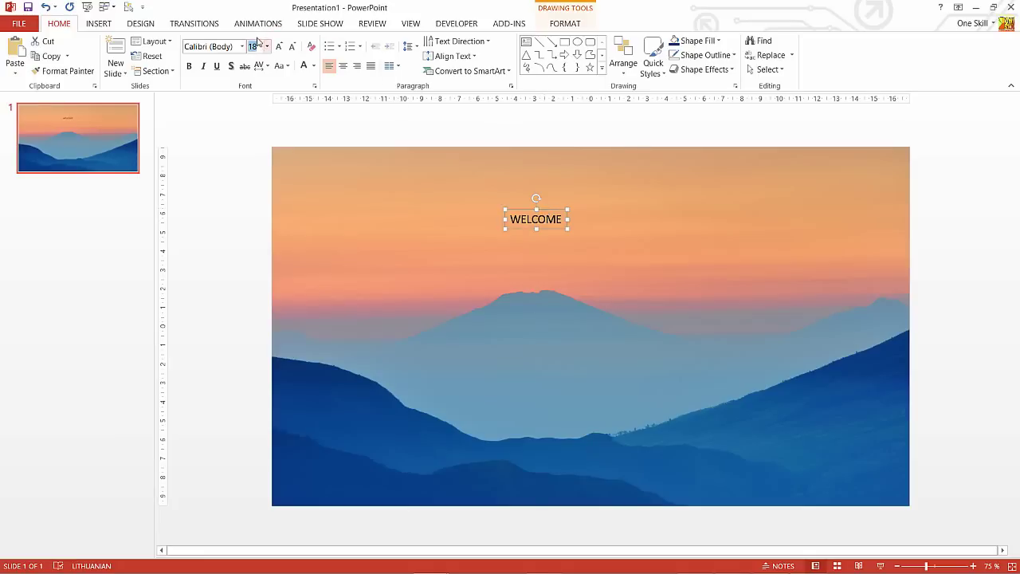
text(60)
key(Return)
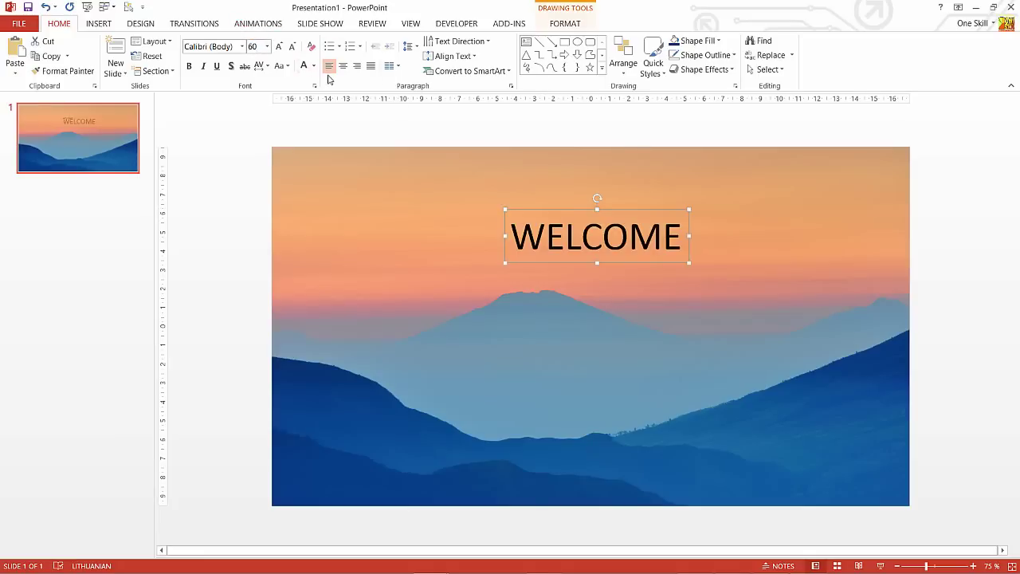
click(314, 65)
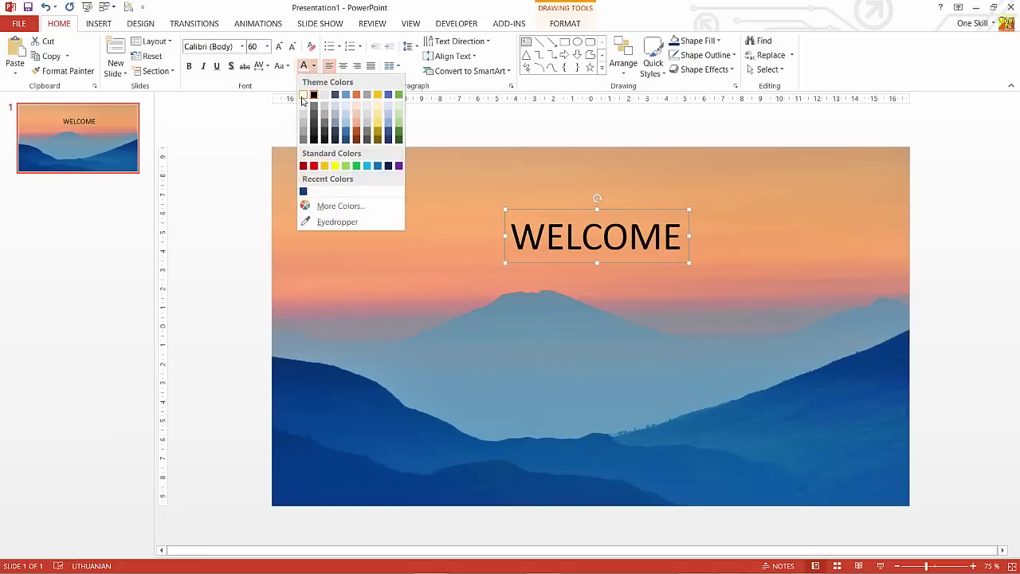
click(303, 95)
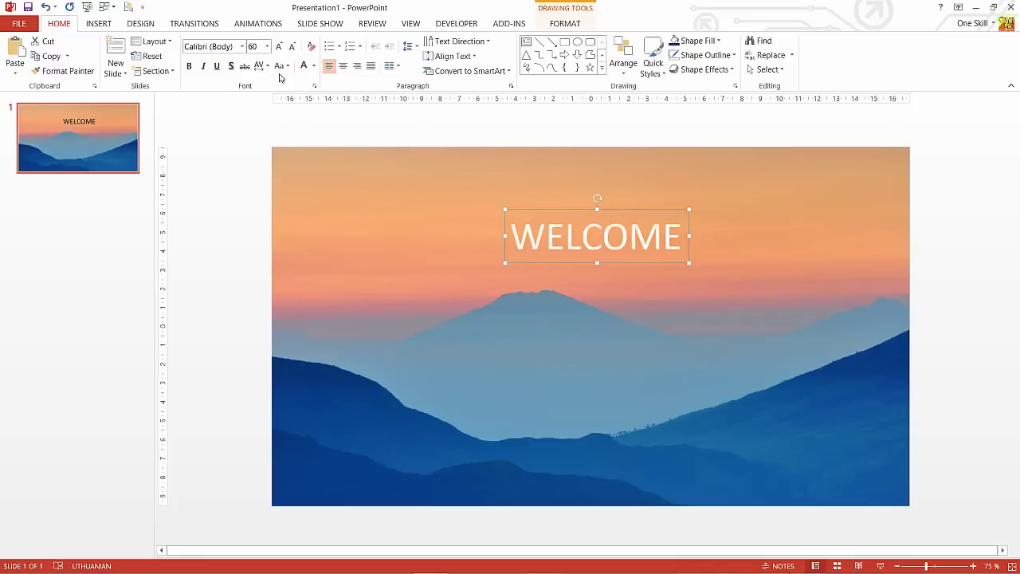
click(242, 46)
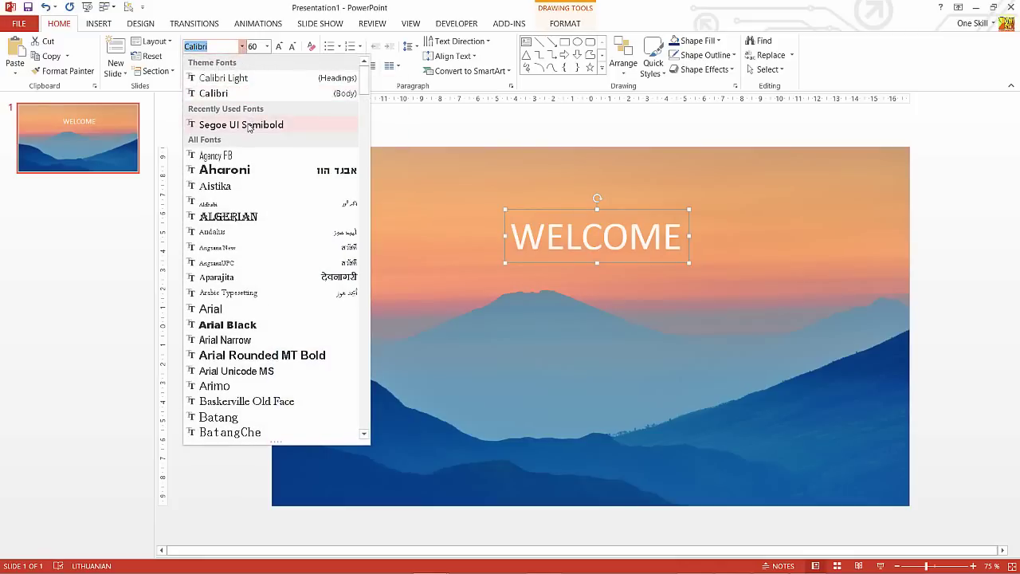
click(292, 128)
click(568, 24)
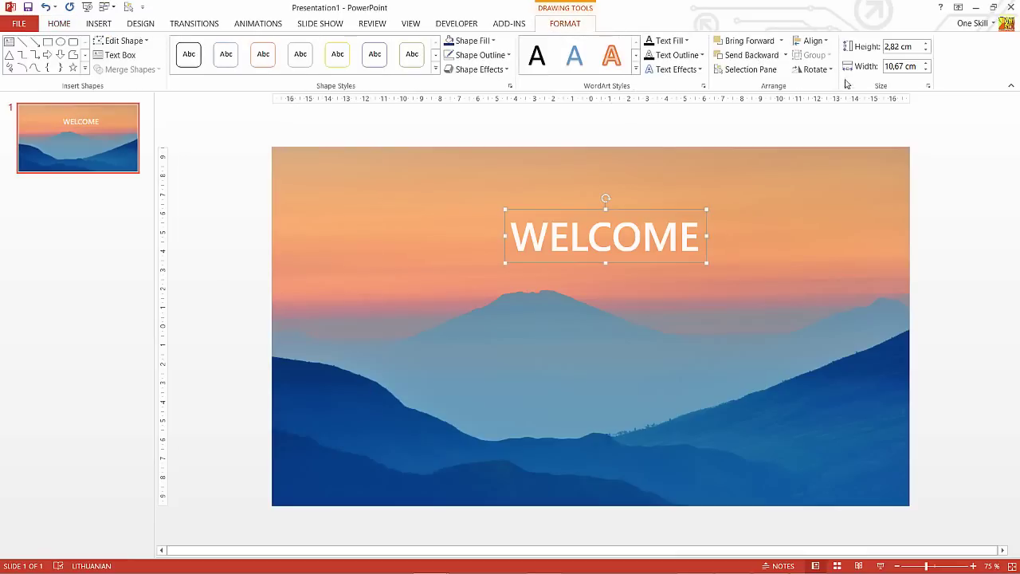
Step: Align the WELCOME text box to the centre and middle of the slide
click(813, 41)
click(832, 123)
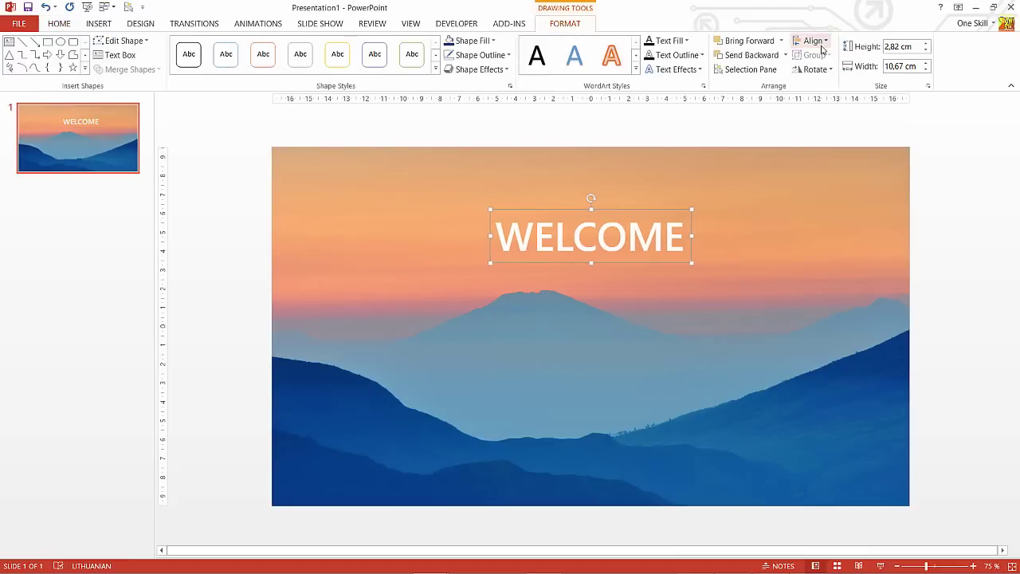
click(813, 41)
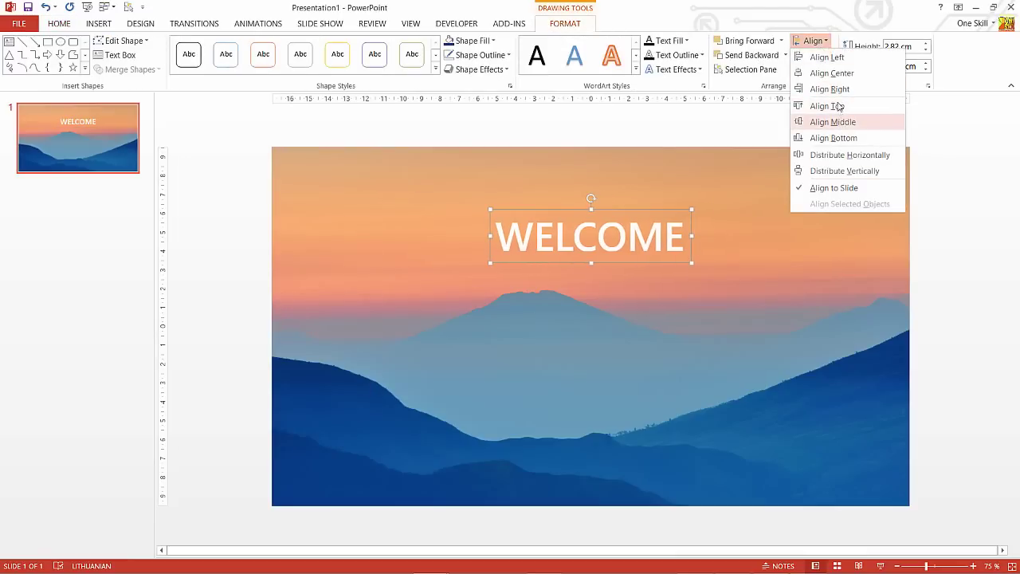
click(847, 123)
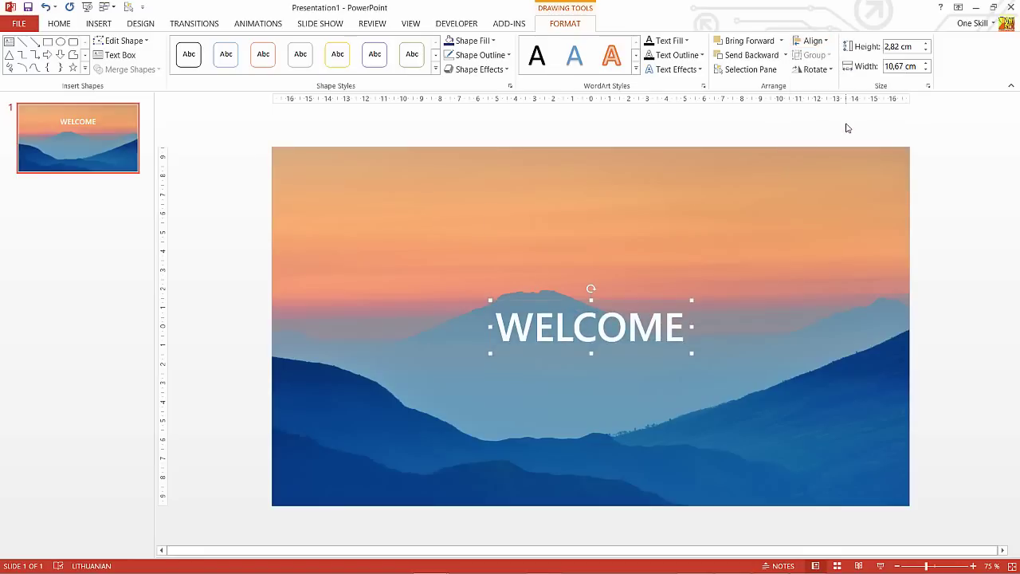
click(236, 187)
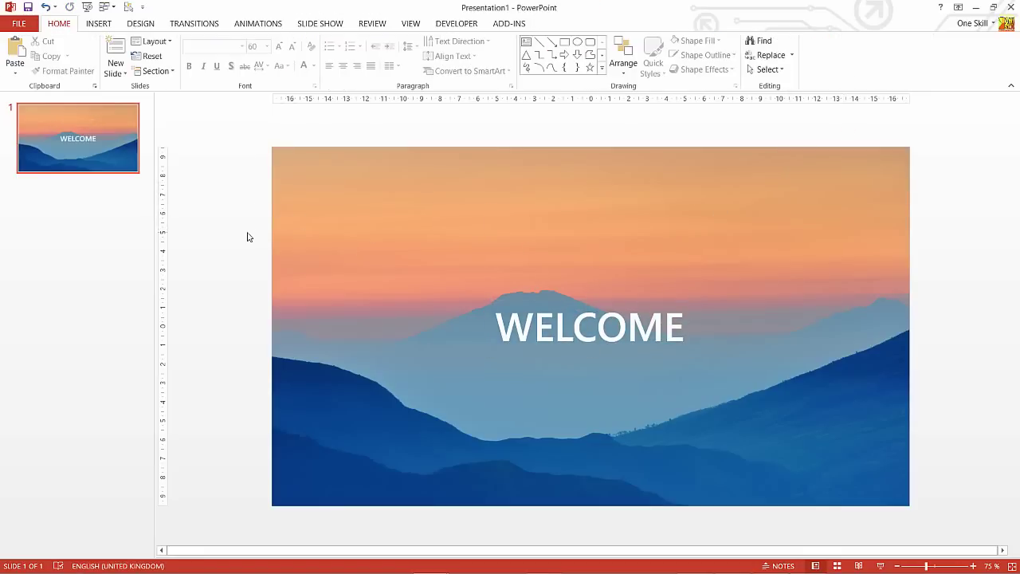
scroll(247, 237, down, 1)
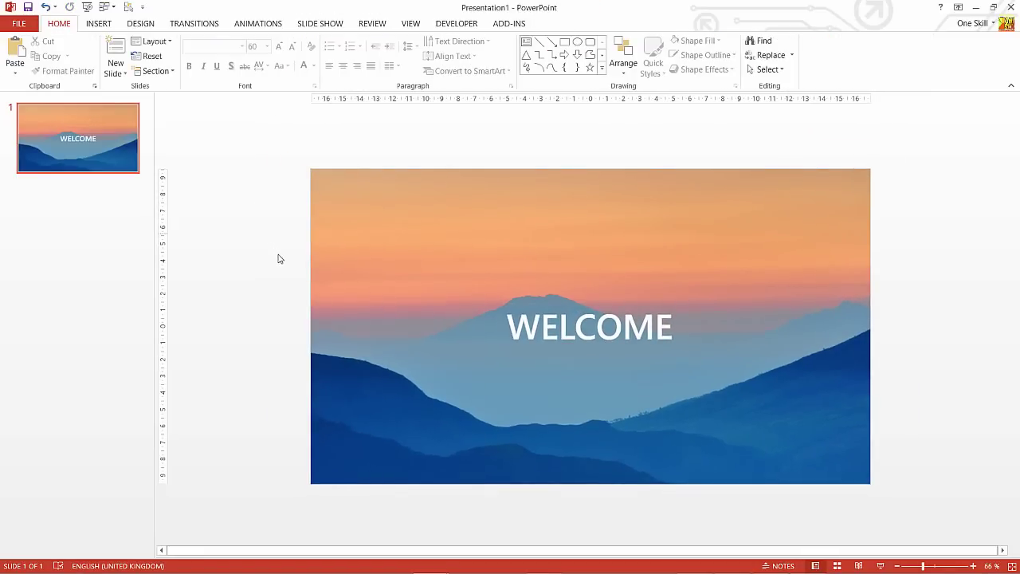
scroll(279, 258, down, 3)
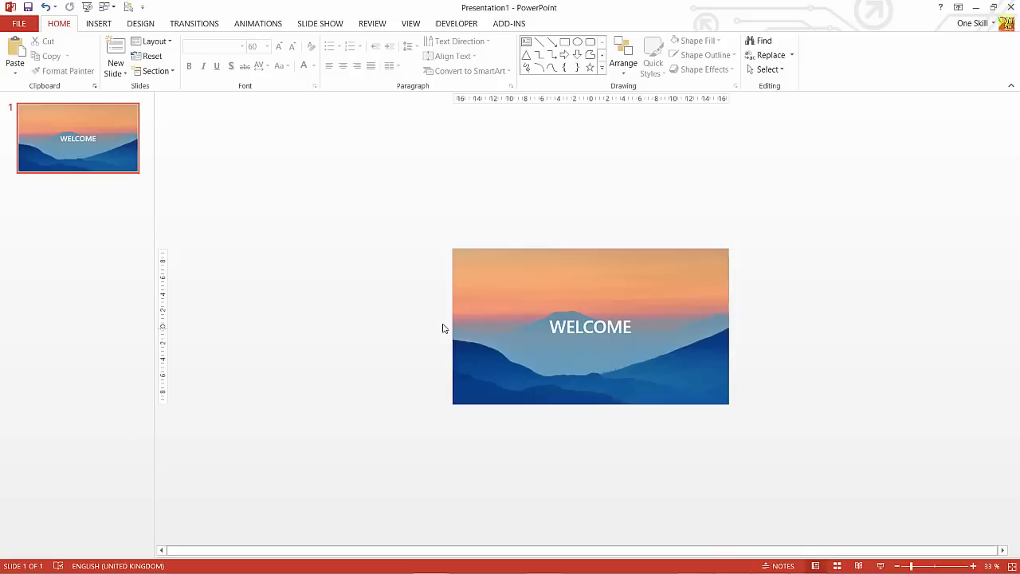
scroll(434, 323, up, 2)
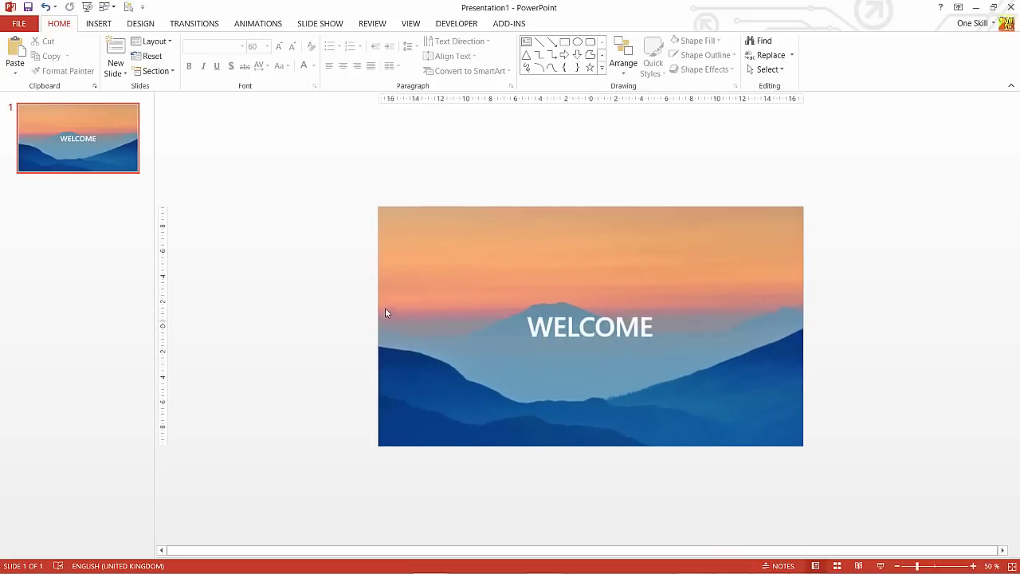
scroll(361, 291, up, 2)
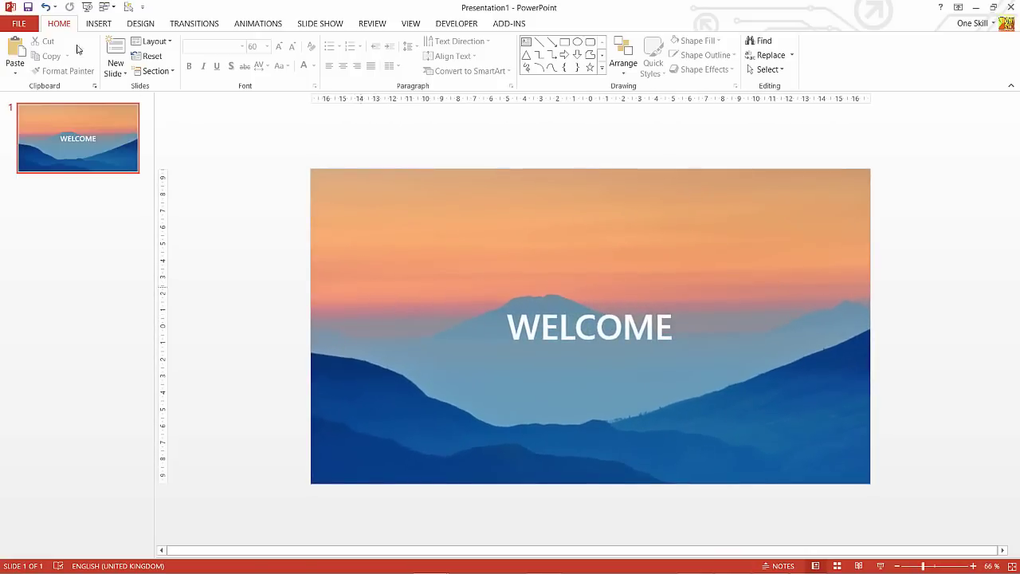
click(99, 23)
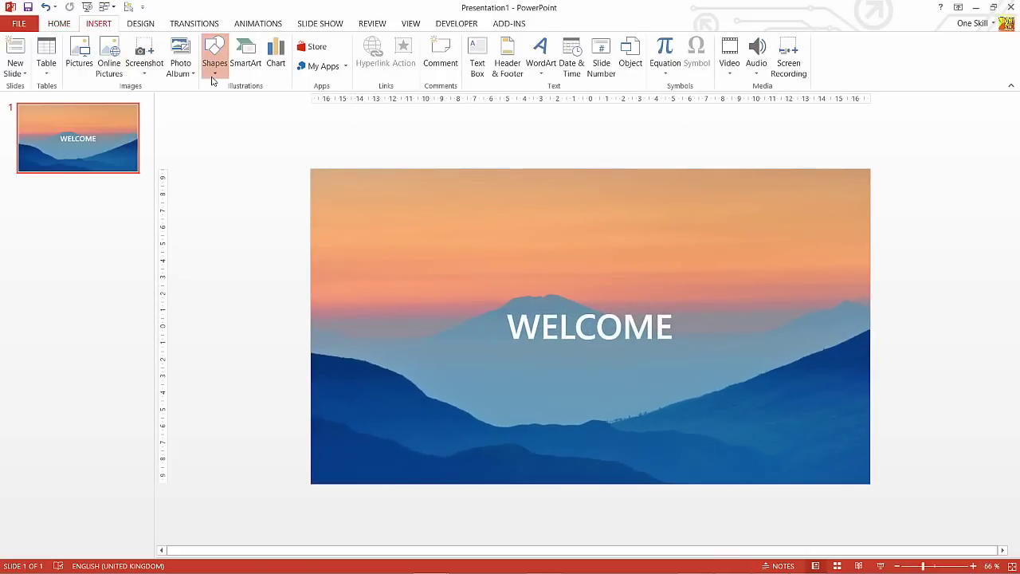
Step: Draw a rectangle snapped to the slide's top edge and remove its outline
click(212, 79)
click(248, 103)
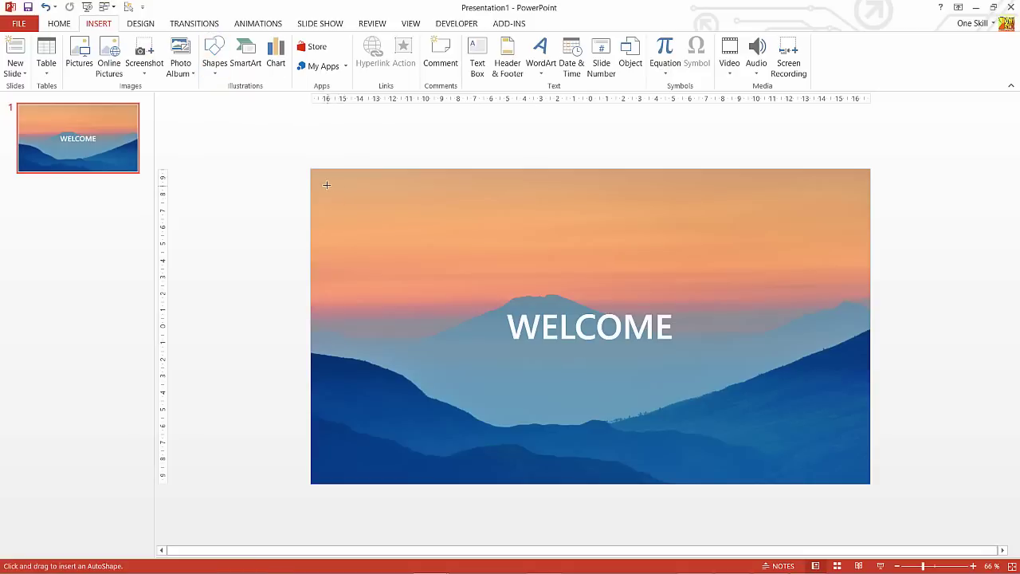
drag(327, 185, 446, 244)
drag(391, 221, 372, 199)
click(504, 55)
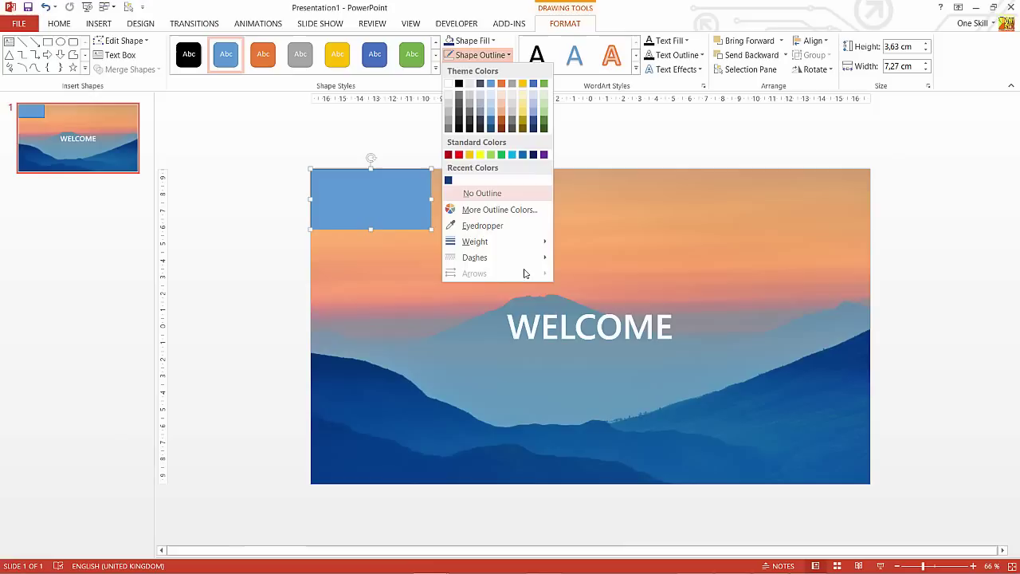
click(471, 199)
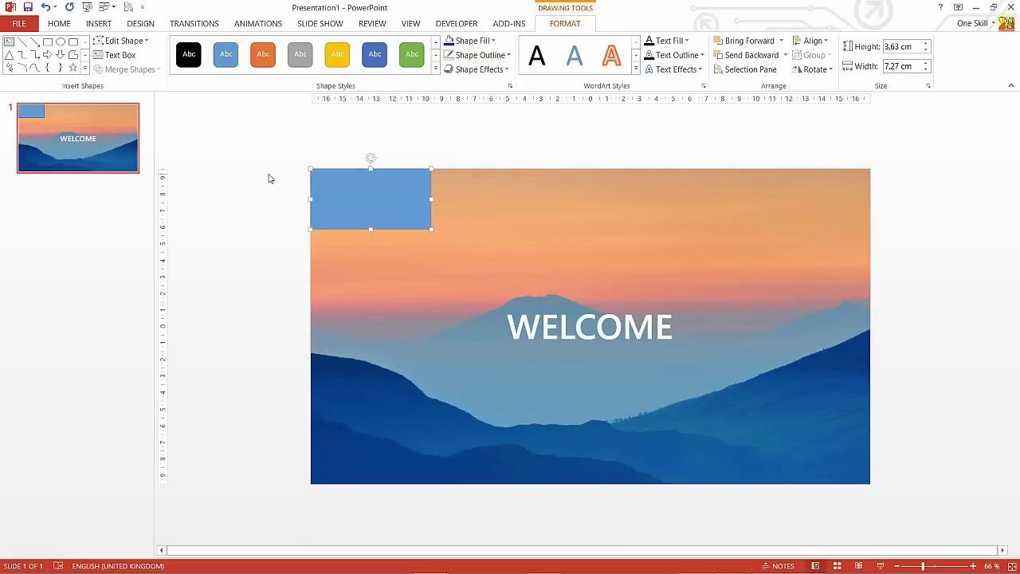
Step: Fill the rectangle with dark blue sampled from the mountains and stretch it over the slide
click(342, 233)
click(414, 196)
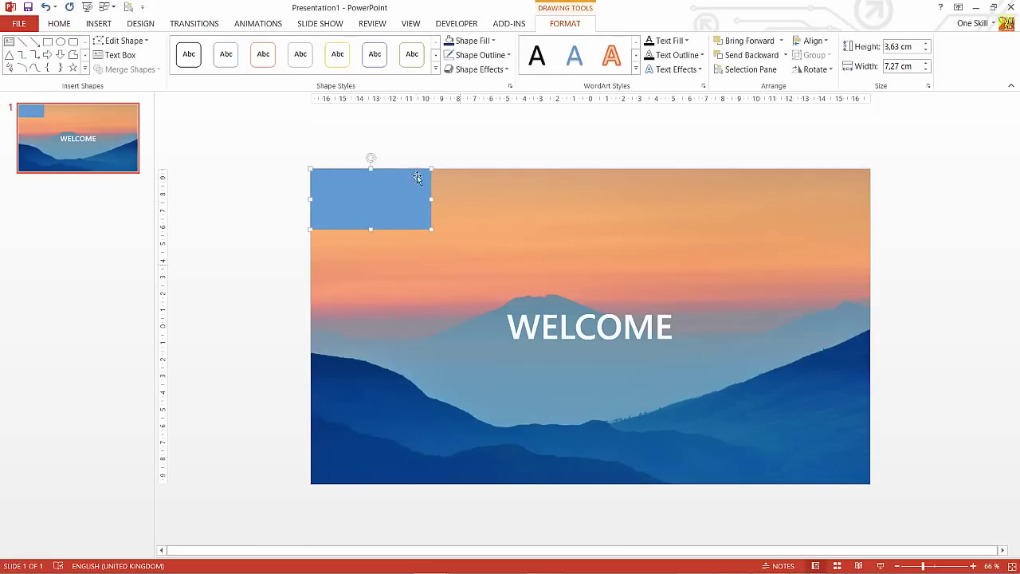
click(471, 41)
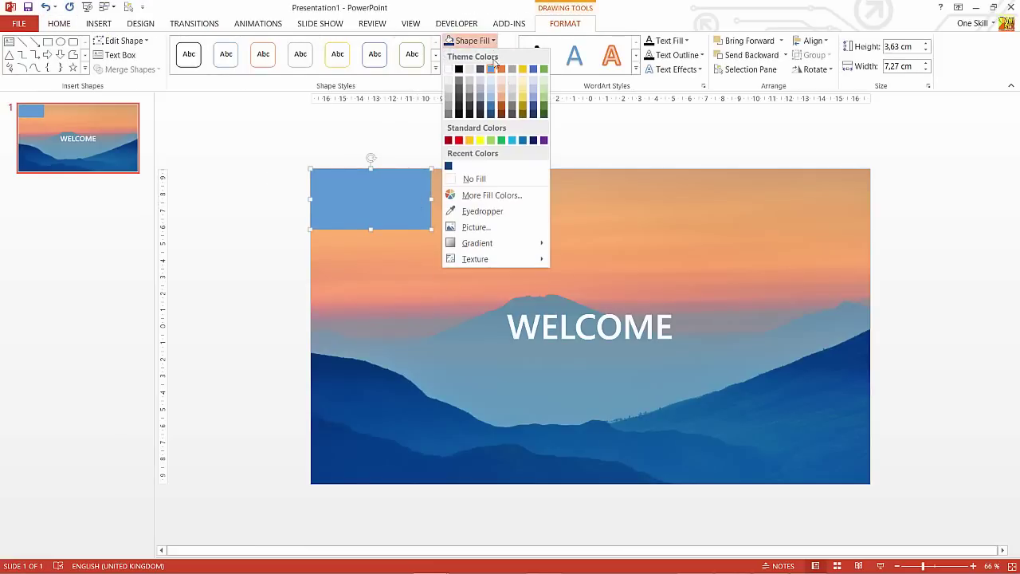
click(482, 211)
click(401, 468)
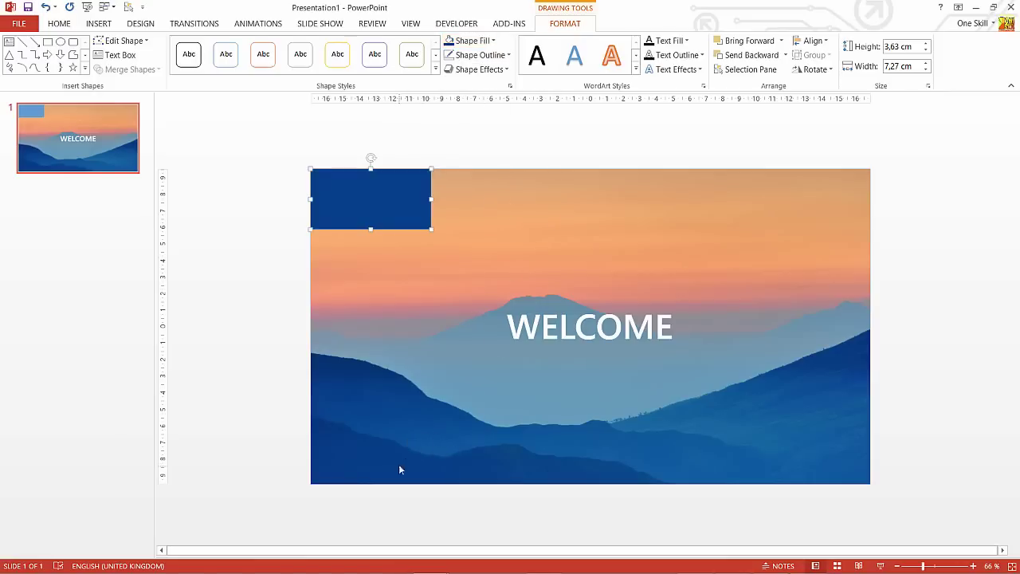
drag(431, 229, 869, 486)
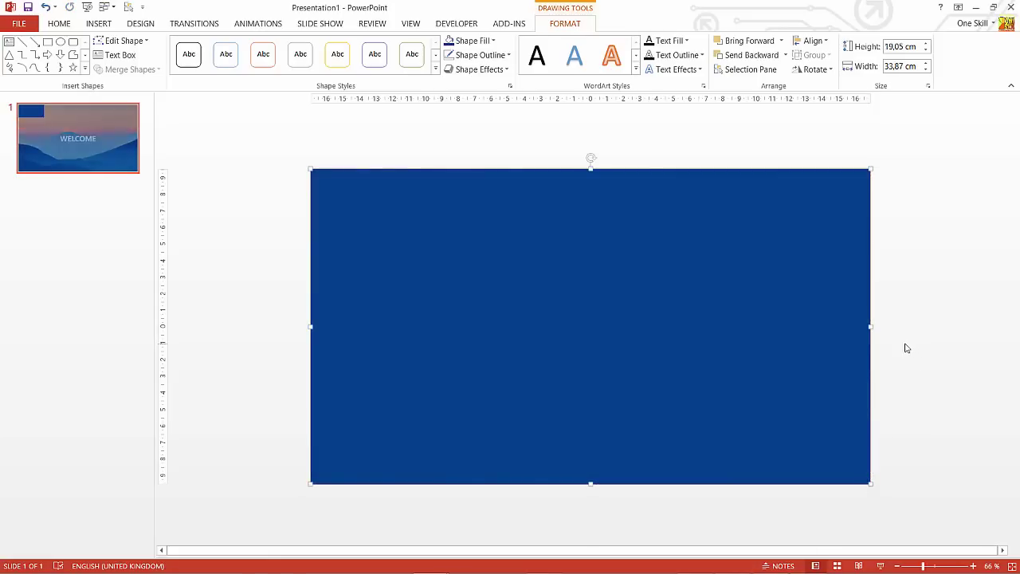
Step: Move the 33.87 × 19.05 cm blue rectangle down to sit just below the slide's bottom edge
scroll(904, 346, down, 2)
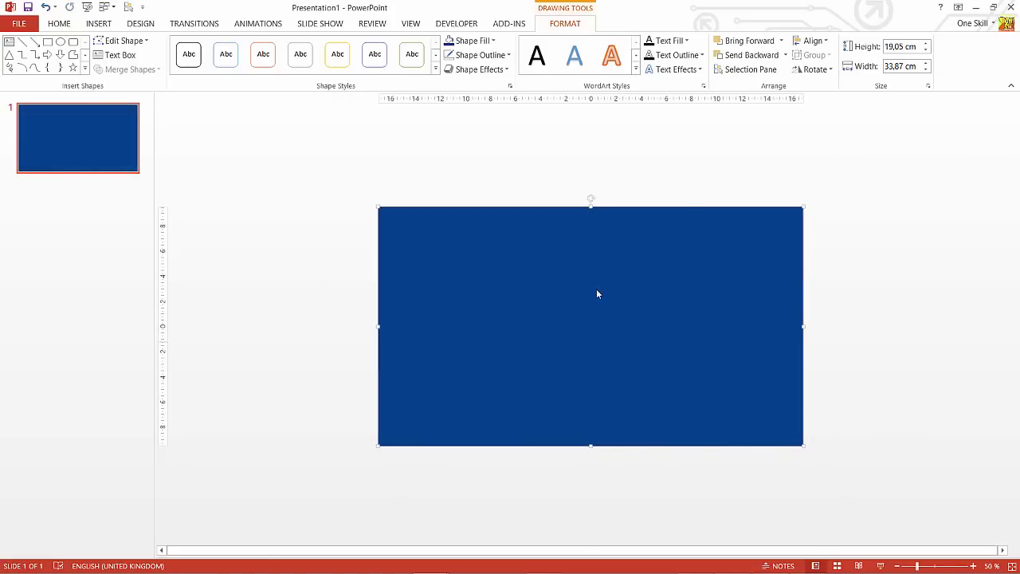
drag(678, 232, 674, 462)
scroll(821, 432, down, 1)
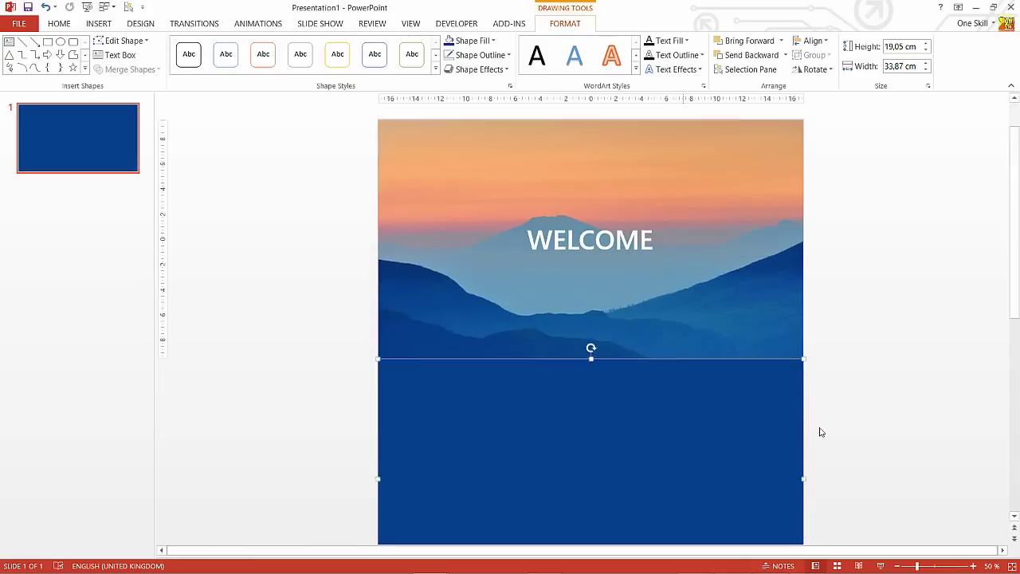
click(846, 360)
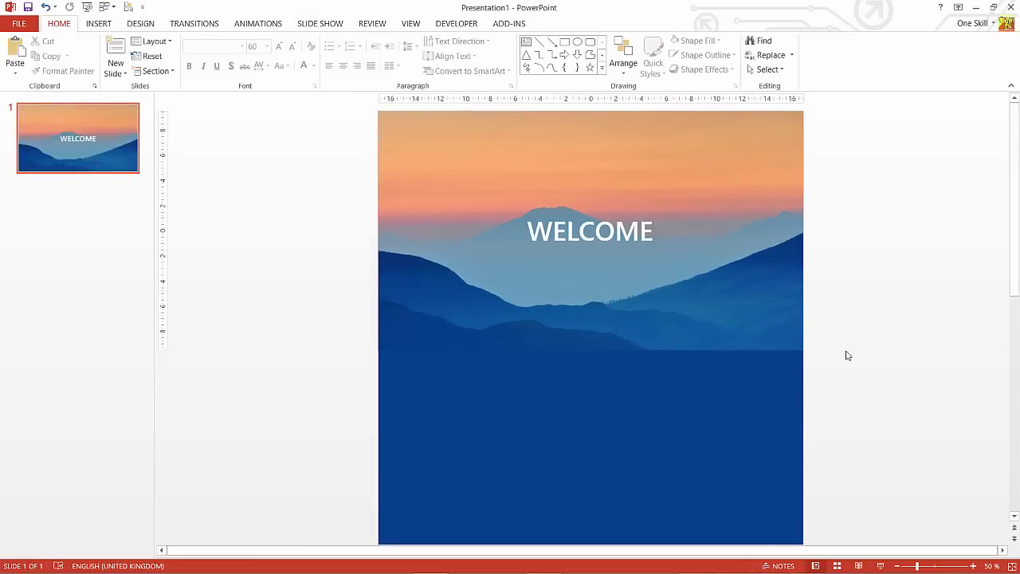
scroll(847, 356, down, 1)
ctrl+scroll(777, 342, down, 2)
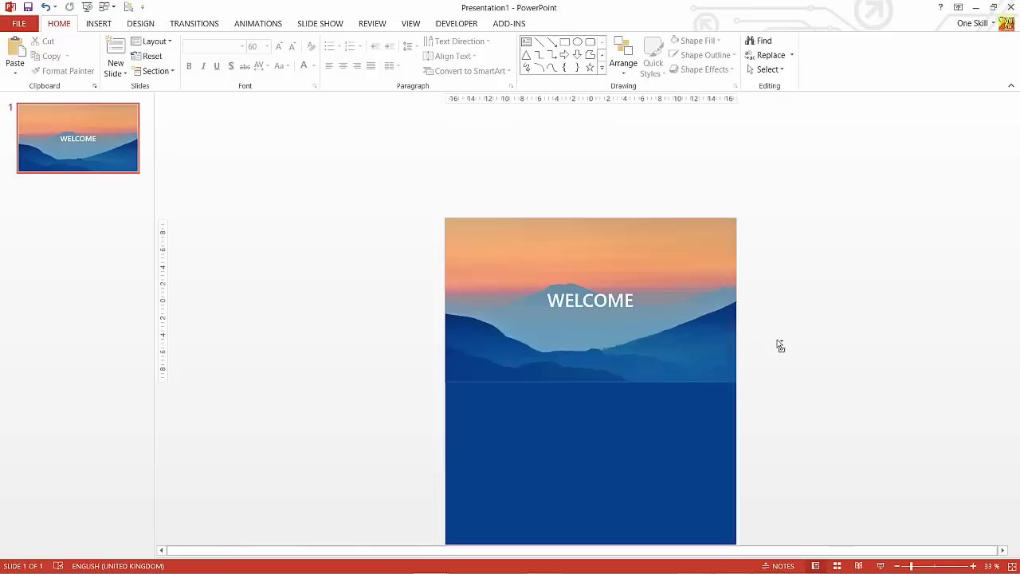
click(626, 316)
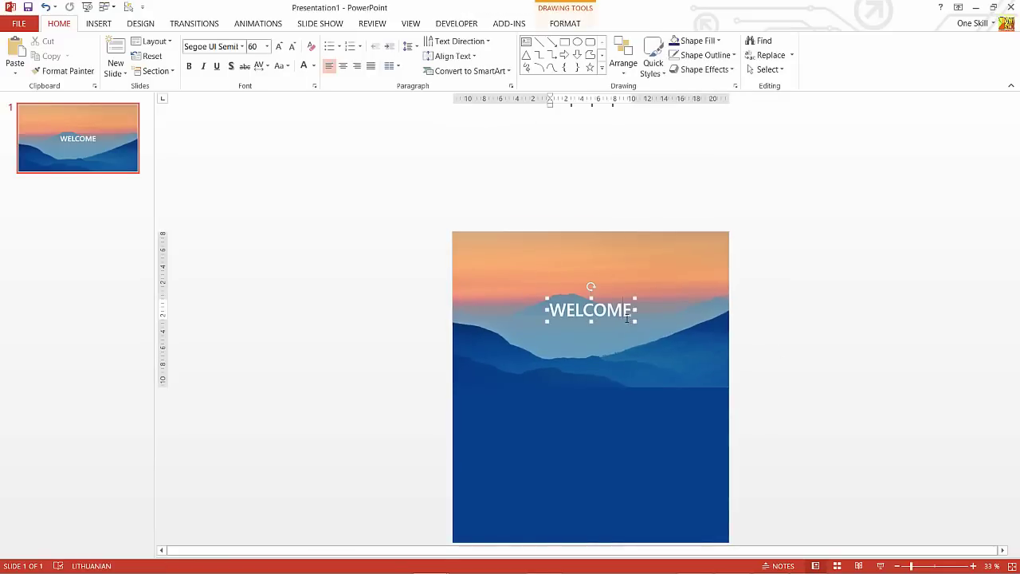
click(617, 297)
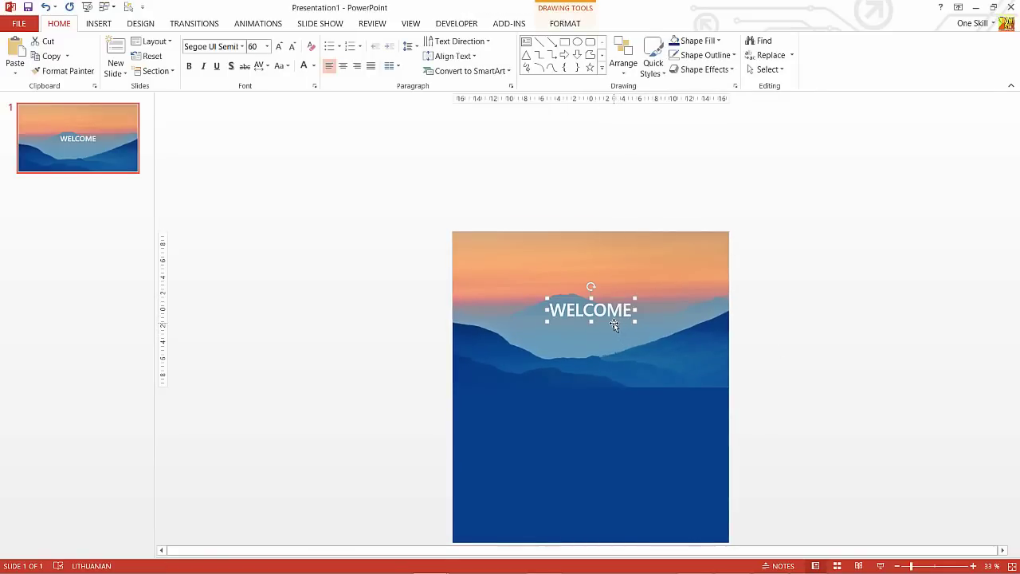
Step: Paste a copy of the WELCOME box onto the blue panel and retype it as 'TO THE MISTY MOUNATINS'
key(ctrl+v)
drag(615, 327, 609, 477)
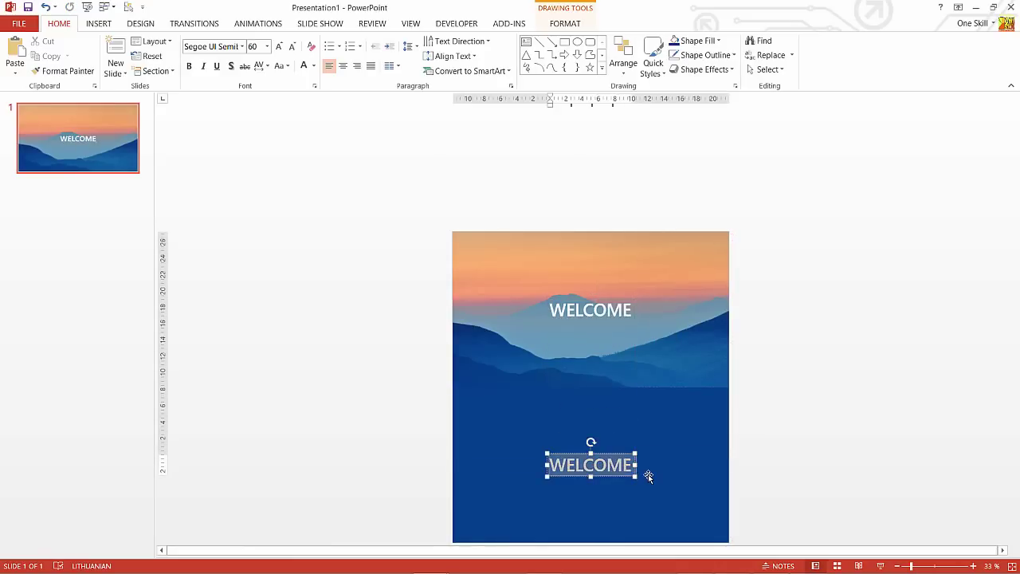
key(ctrl+a)
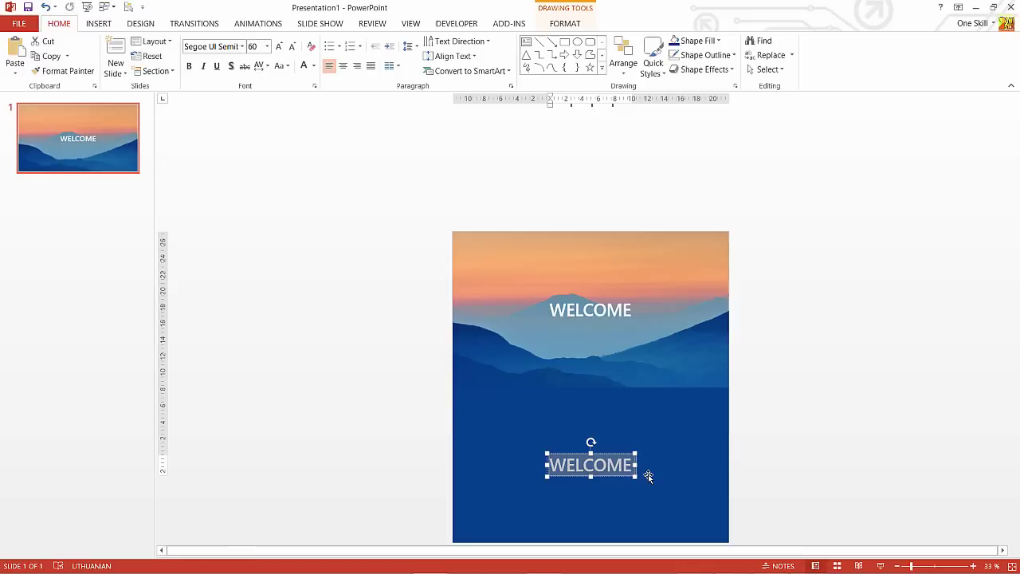
text(TO)
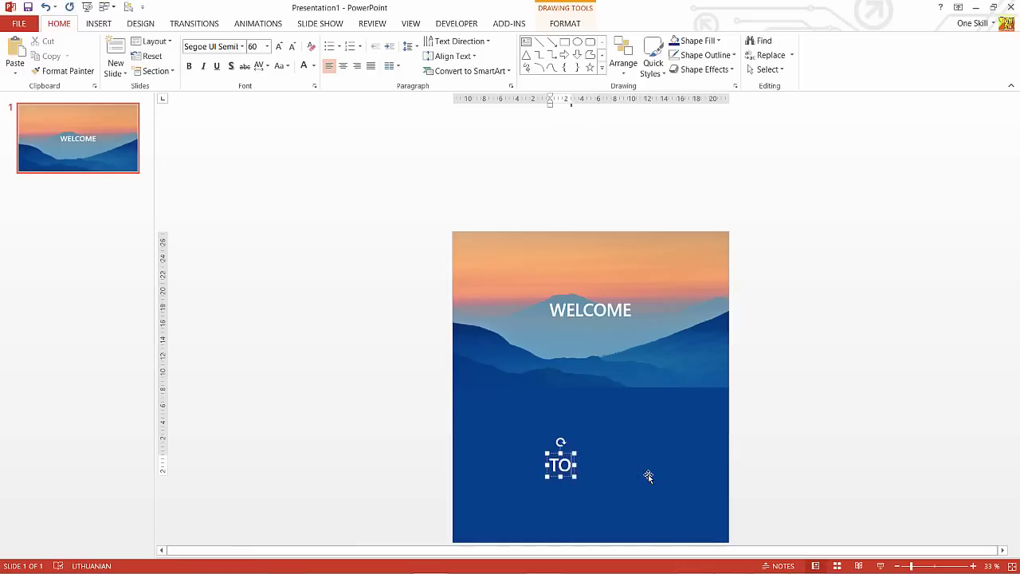
text( THE MISTRY)
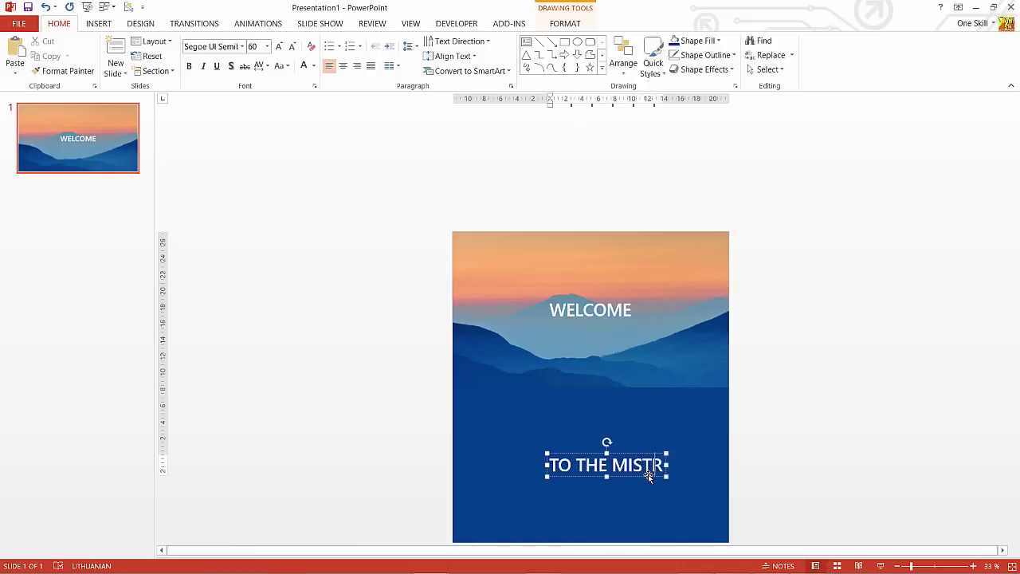
key(BackSpace)
key(BackSpace)
key(BackSpace)
text(TY M)
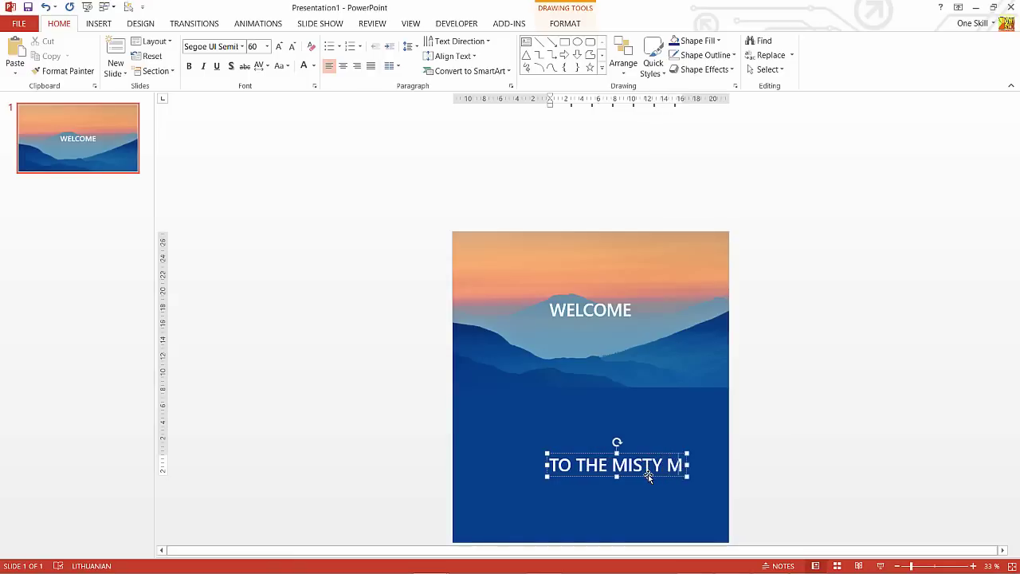
text(OUNATINS)
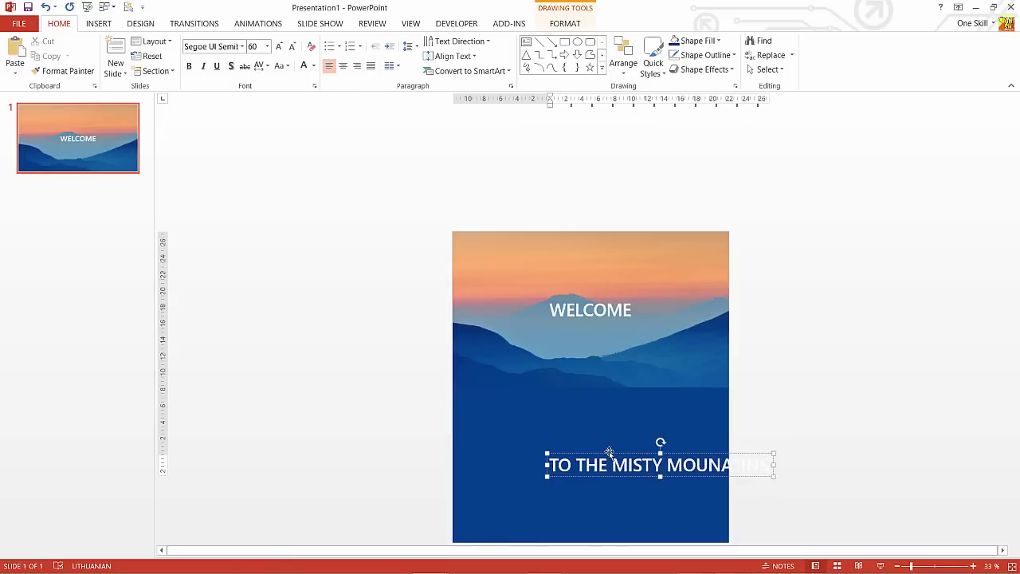
Step: Centre the TO THE MISTY MOUNATINS box horizontally with Align Center, then reselect it
click(610, 452)
click(565, 23)
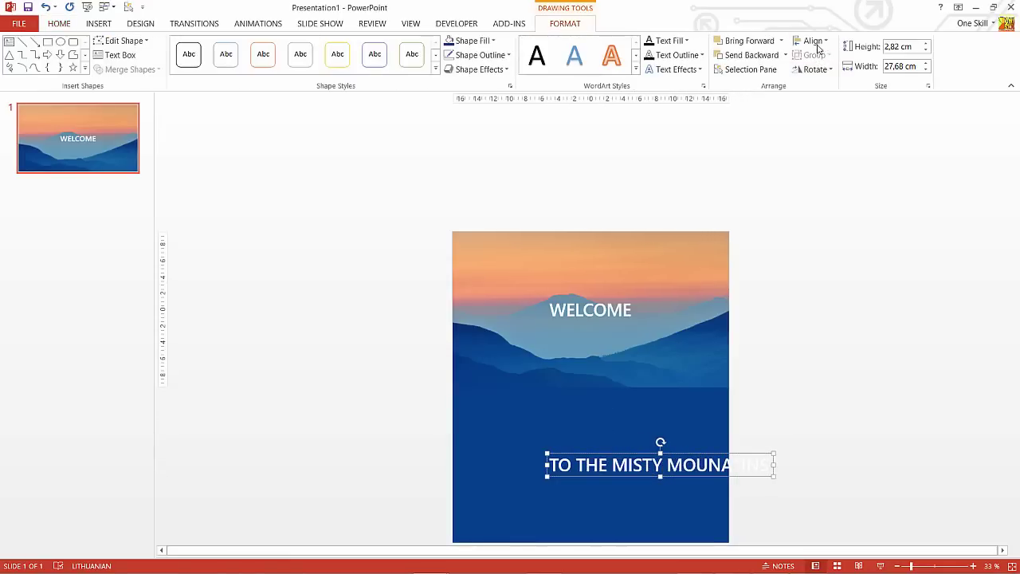
click(813, 41)
click(829, 72)
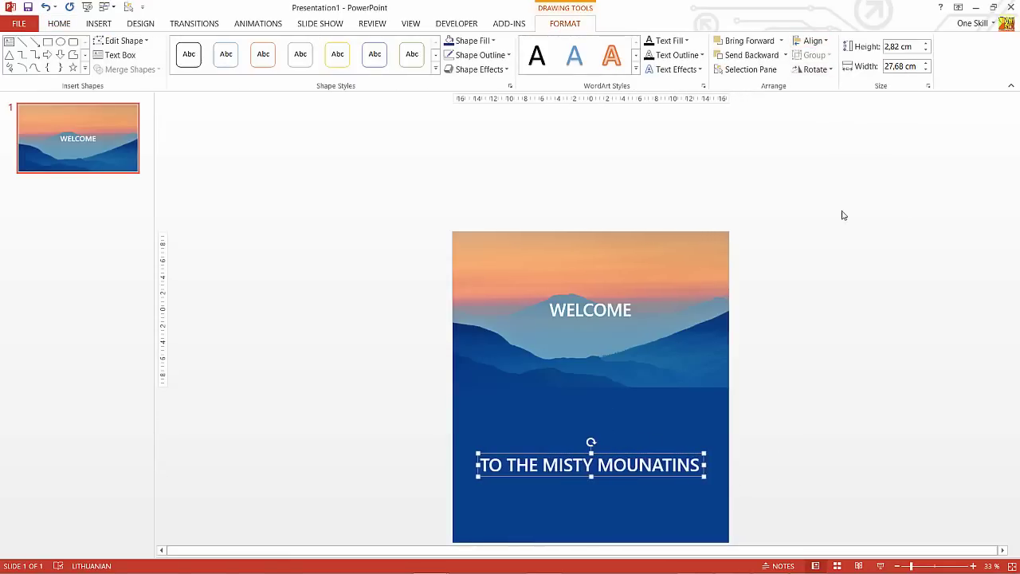
click(832, 382)
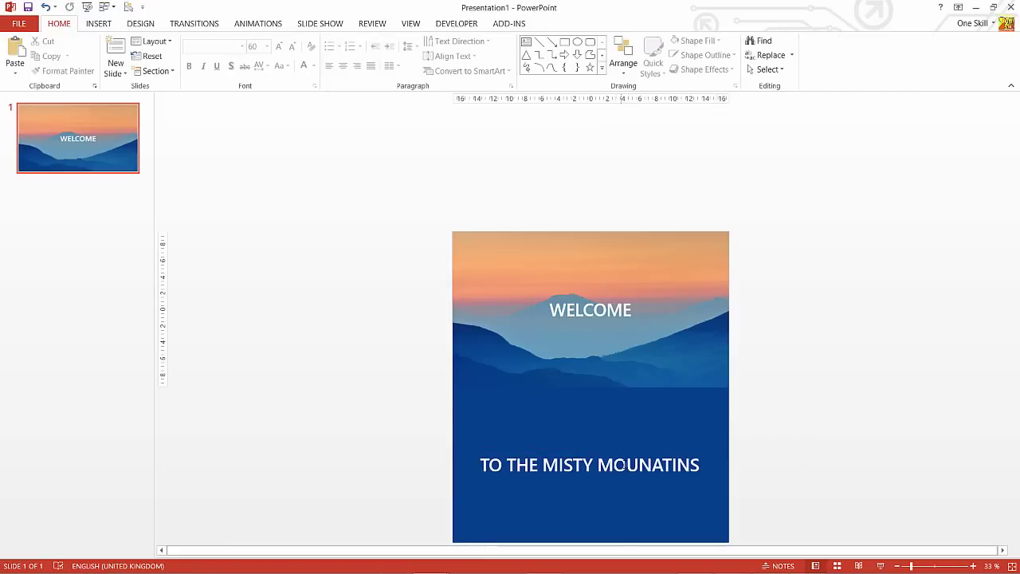
click(627, 465)
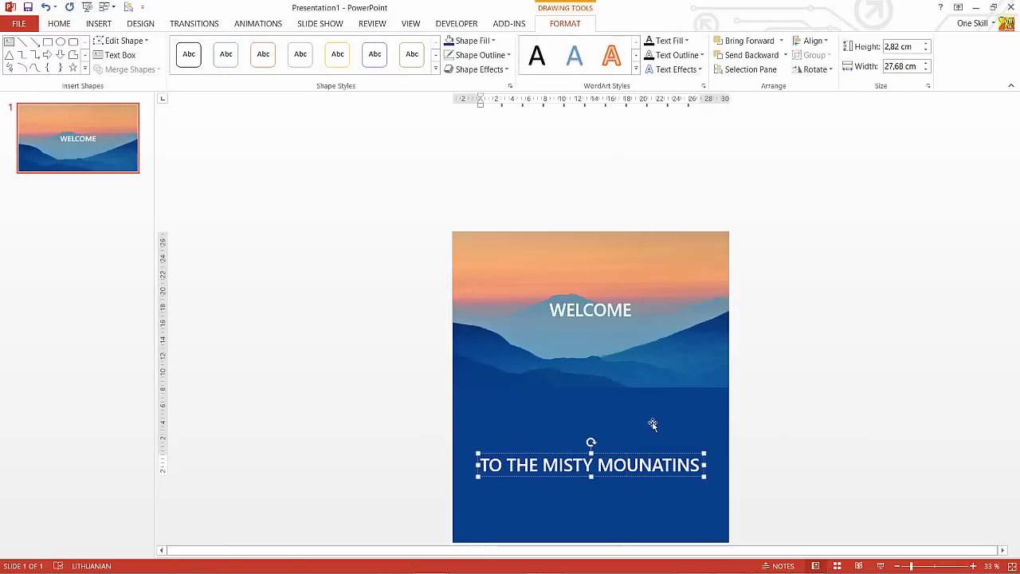
click(789, 416)
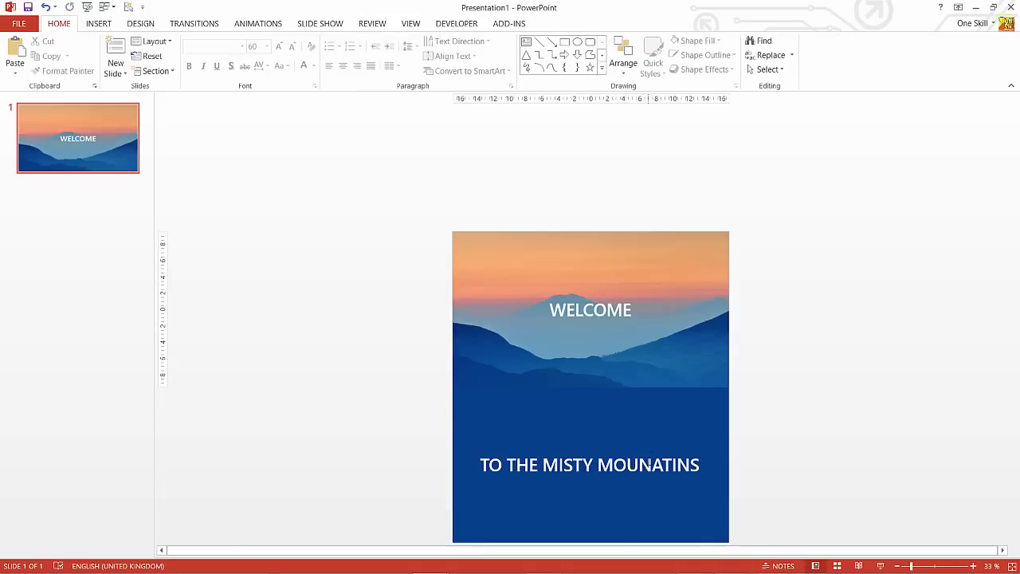
click(648, 465)
click(772, 462)
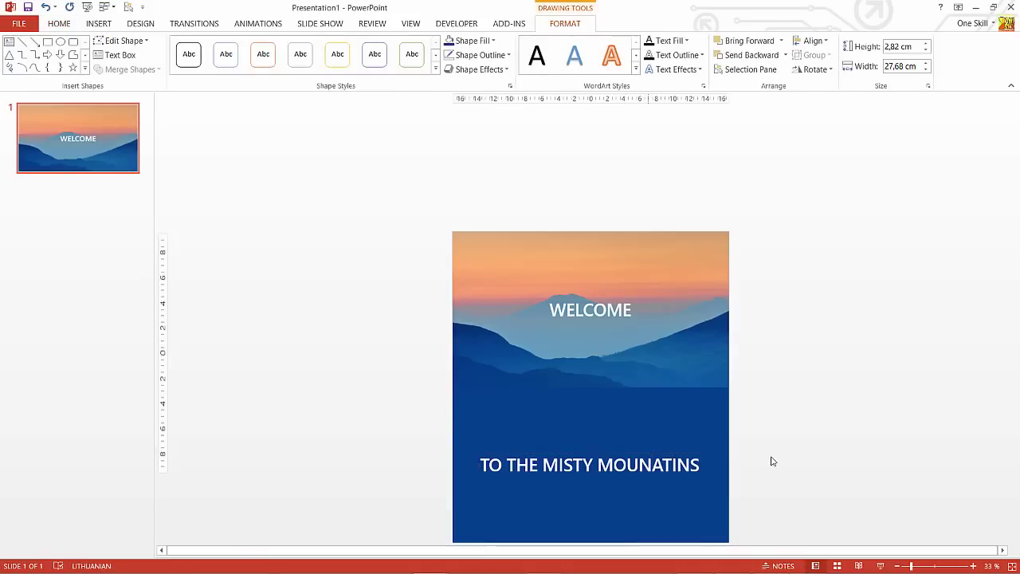
click(663, 456)
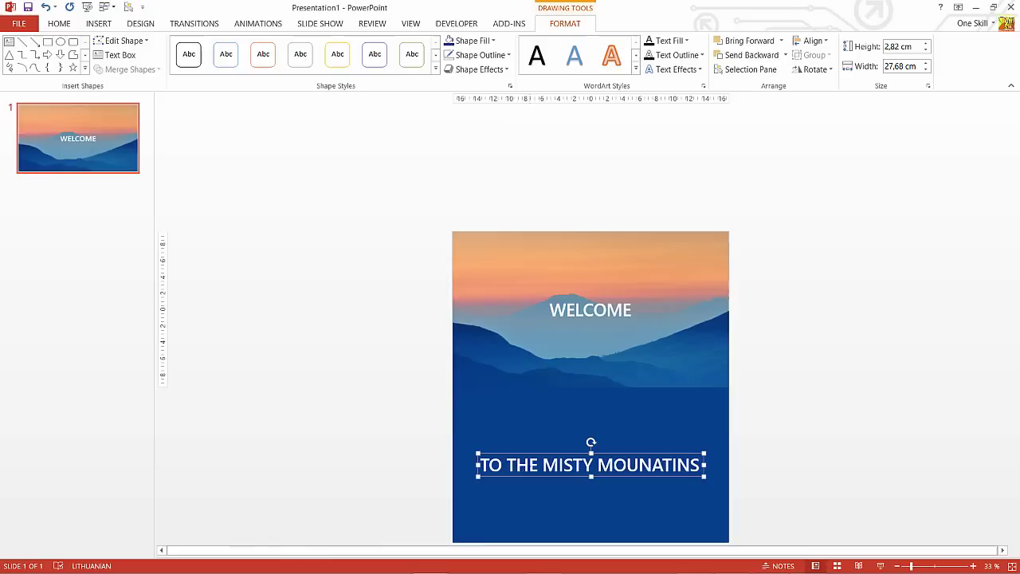
Step: Add the blue rectangle and WELCOME text to the selection and group all three objects
shift+click(689, 424)
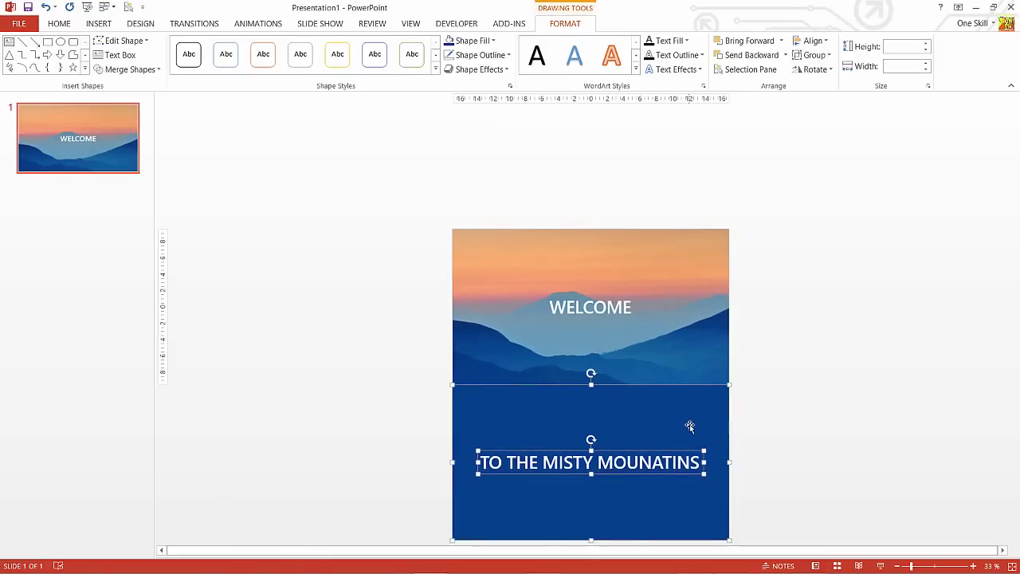
shift+click(608, 305)
right_click(608, 306)
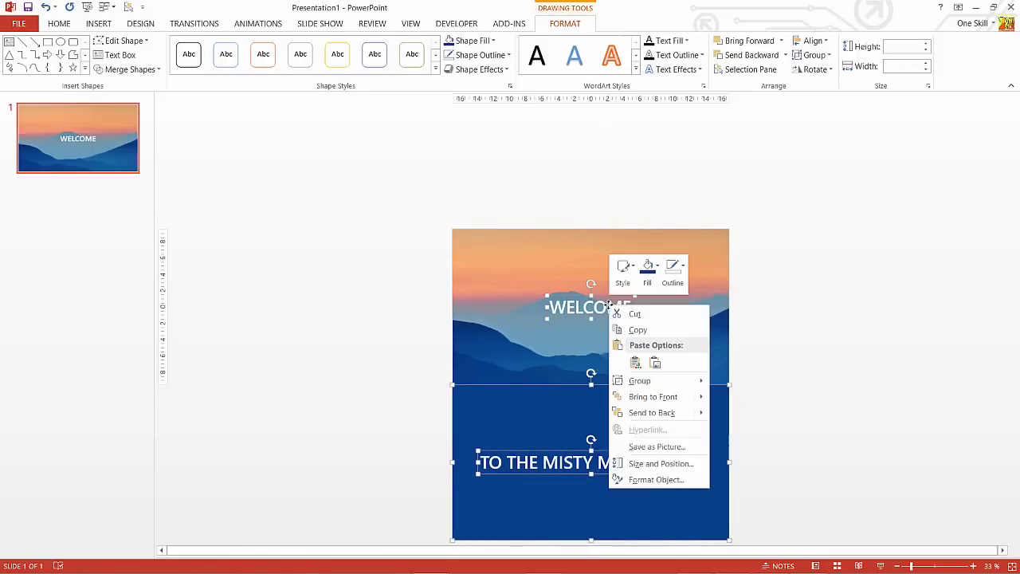
mouse_move(699, 382)
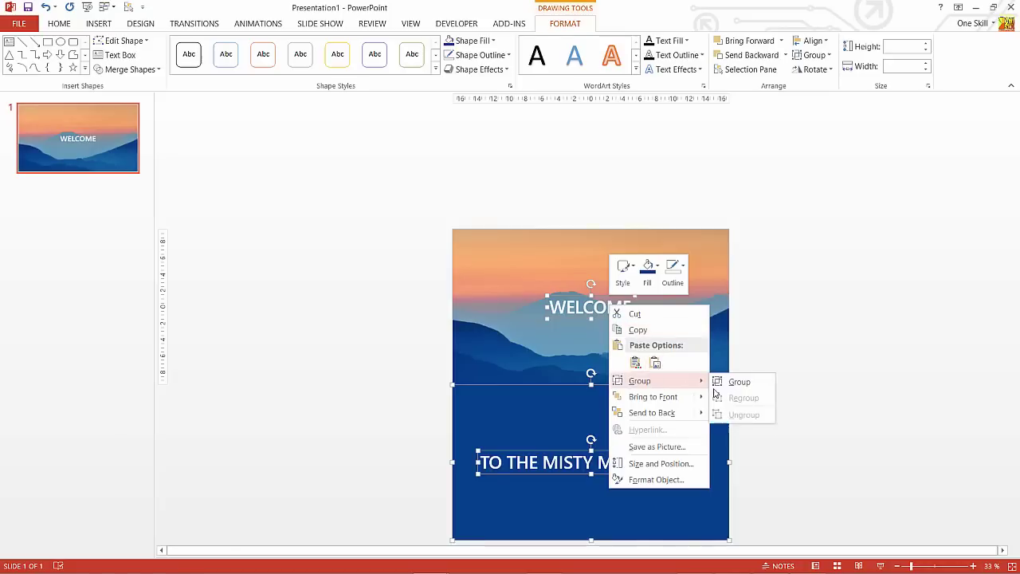
click(733, 382)
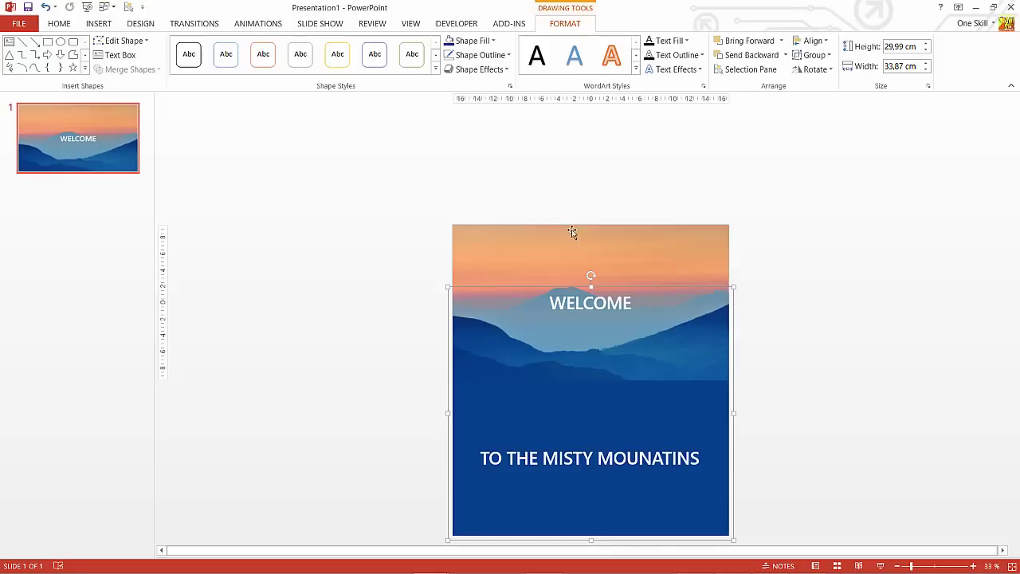
Step: Apply the Up motion path animation to the text group
click(252, 30)
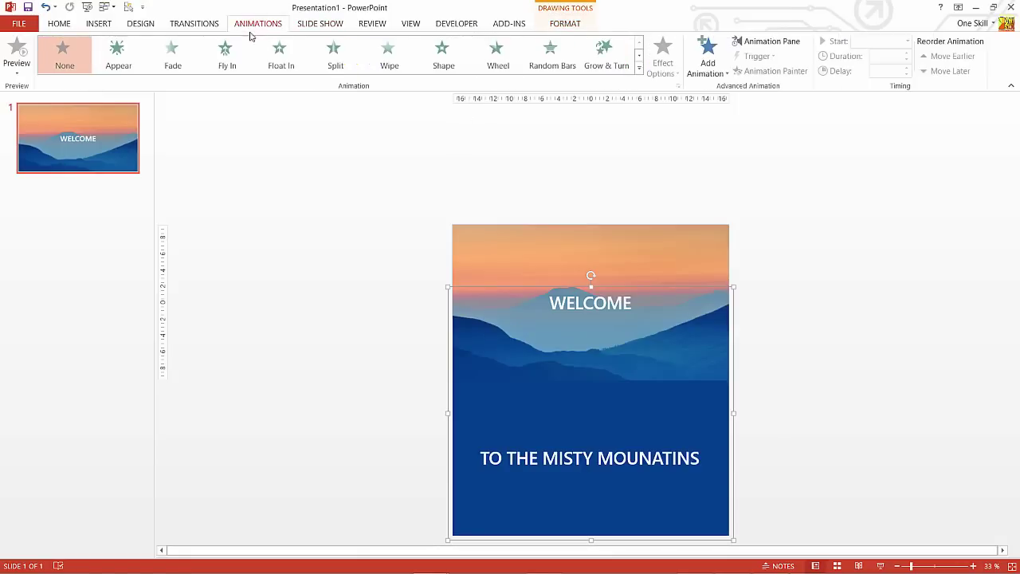
click(708, 57)
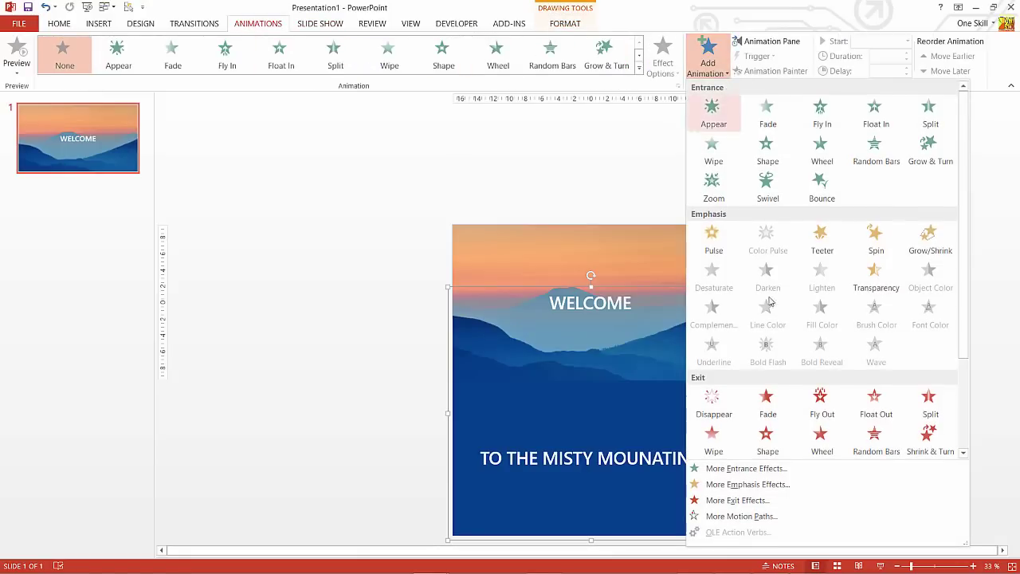
click(763, 518)
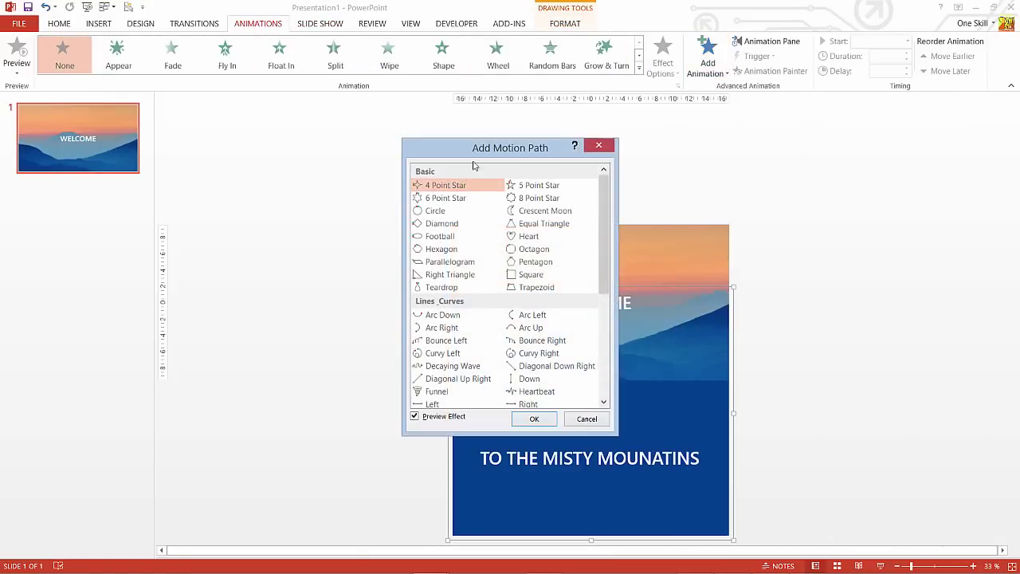
drag(501, 150, 228, 90)
drag(329, 214, 345, 304)
click(254, 242)
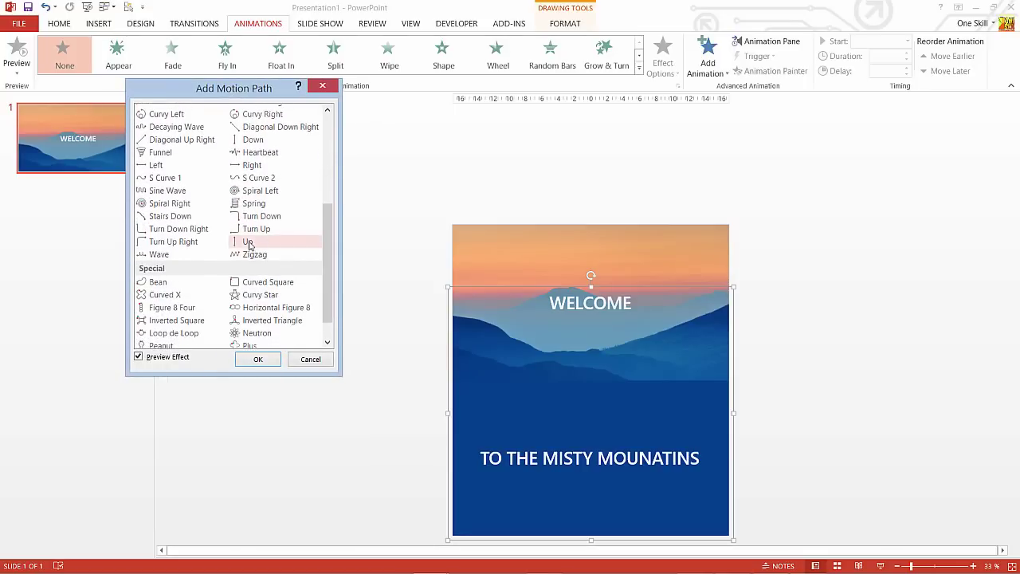
click(259, 360)
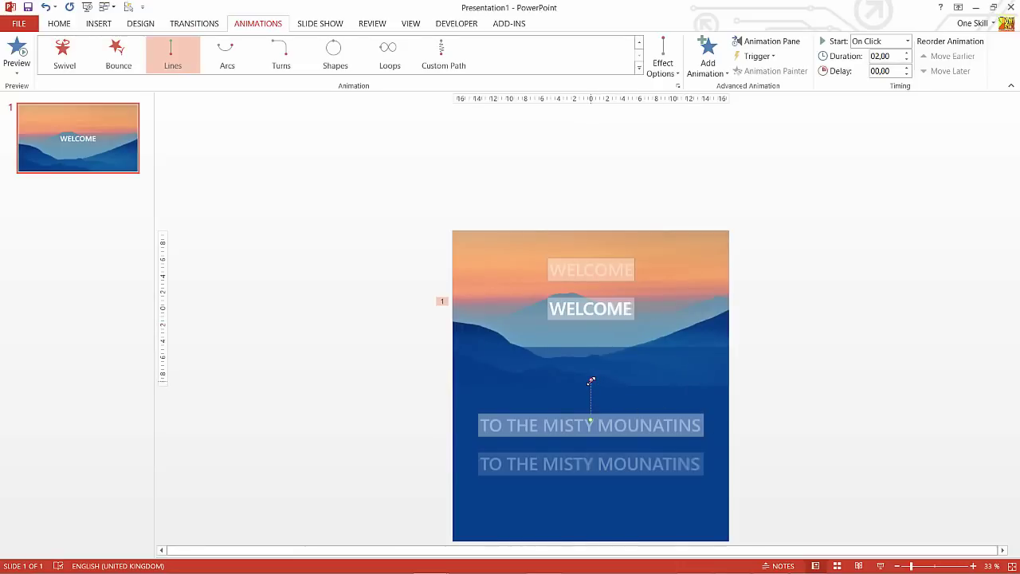
Step: Move the group's motion path higher and drag its end point toward the top of the slide
drag(592, 381, 595, 346)
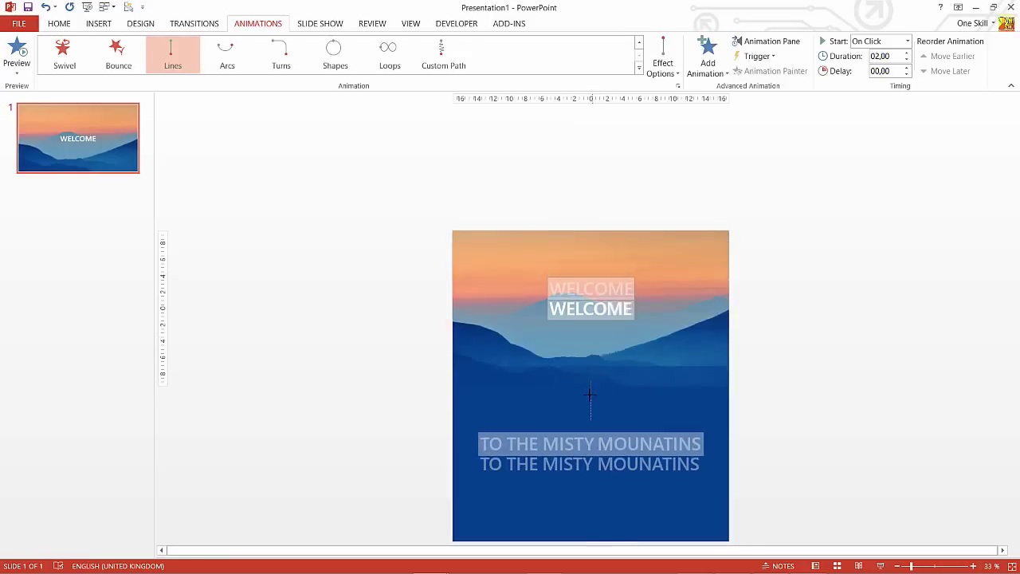
click(592, 397)
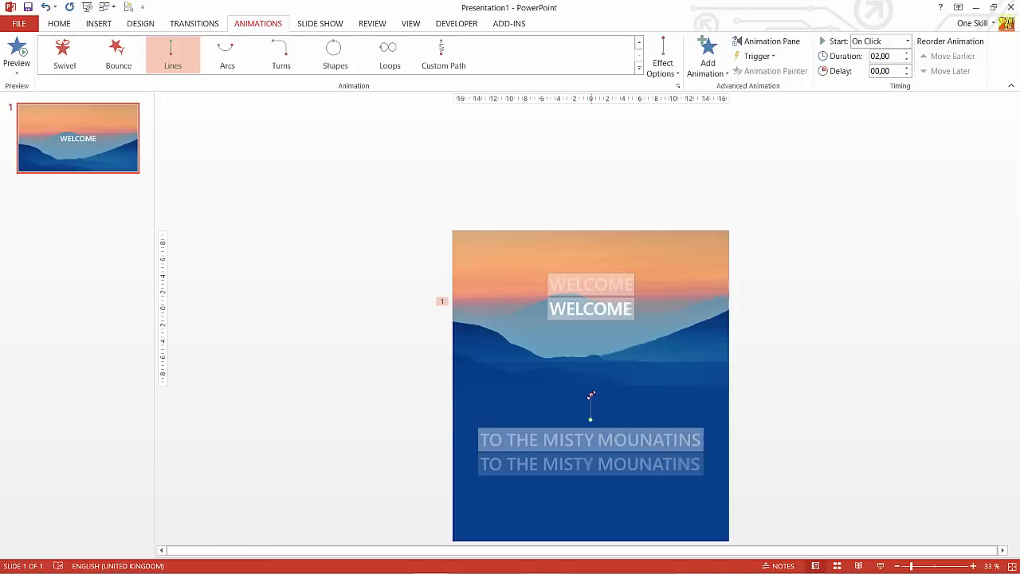
drag(594, 397, 594, 327)
drag(591, 395, 617, 263)
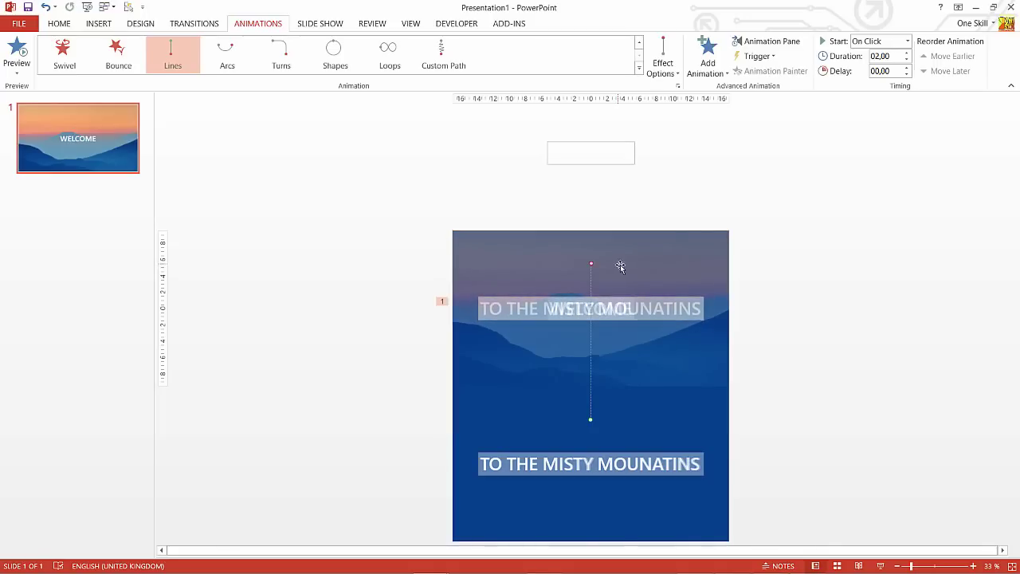
Step: Preview Group 12's upward animation from the Animation Pane, then start the slide show from the beginning
click(803, 240)
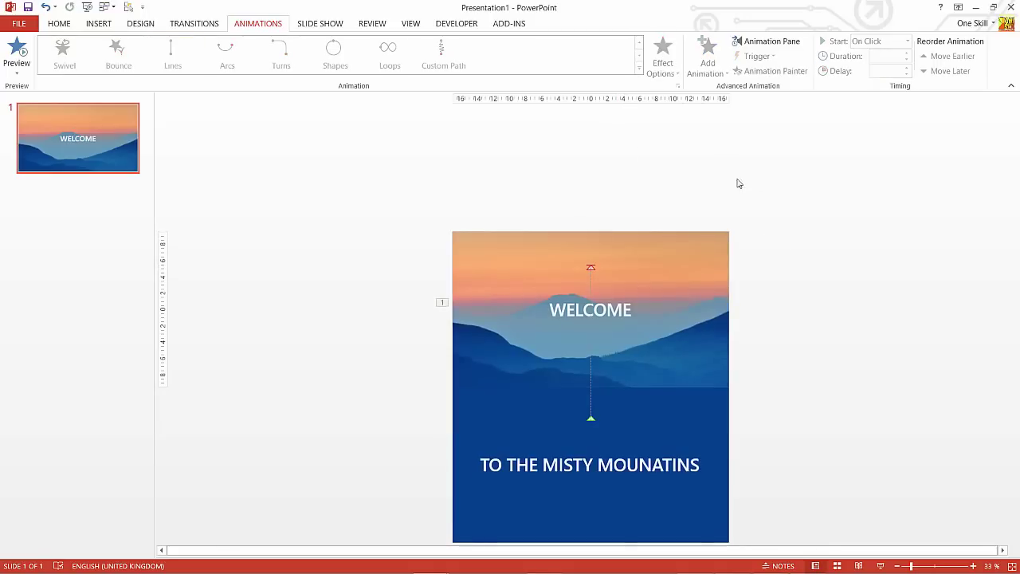
click(765, 44)
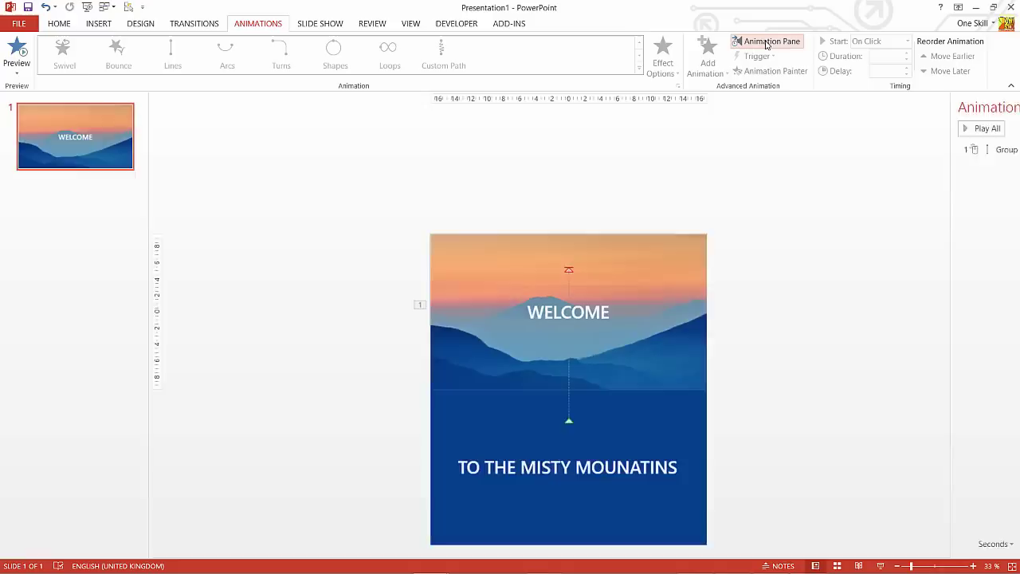
click(889, 150)
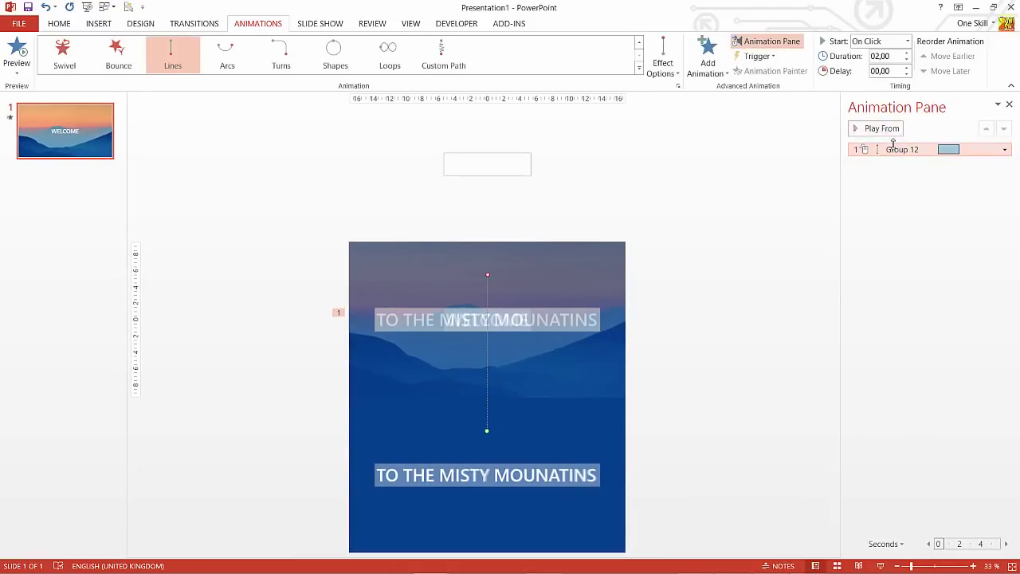
click(884, 129)
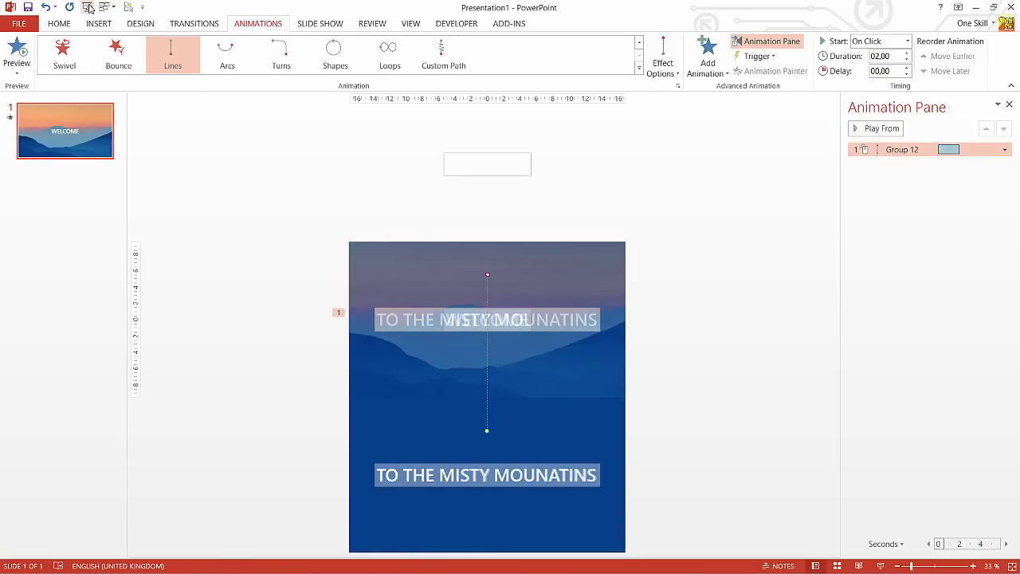
click(87, 8)
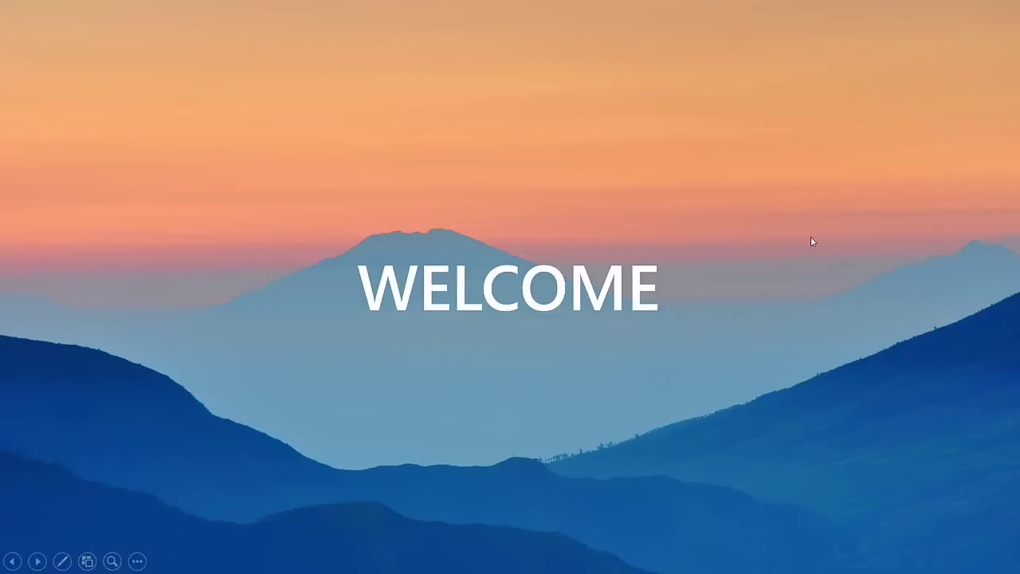
Step: Play the WELCOME slide's upward animation several times, stepping back and forth
click(924, 339)
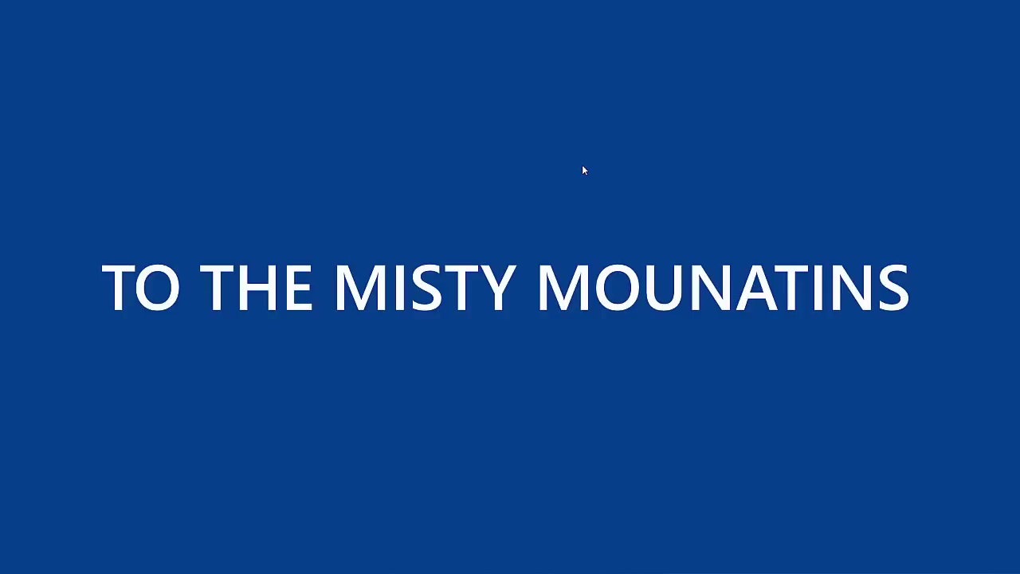
key(Left)
key(Right)
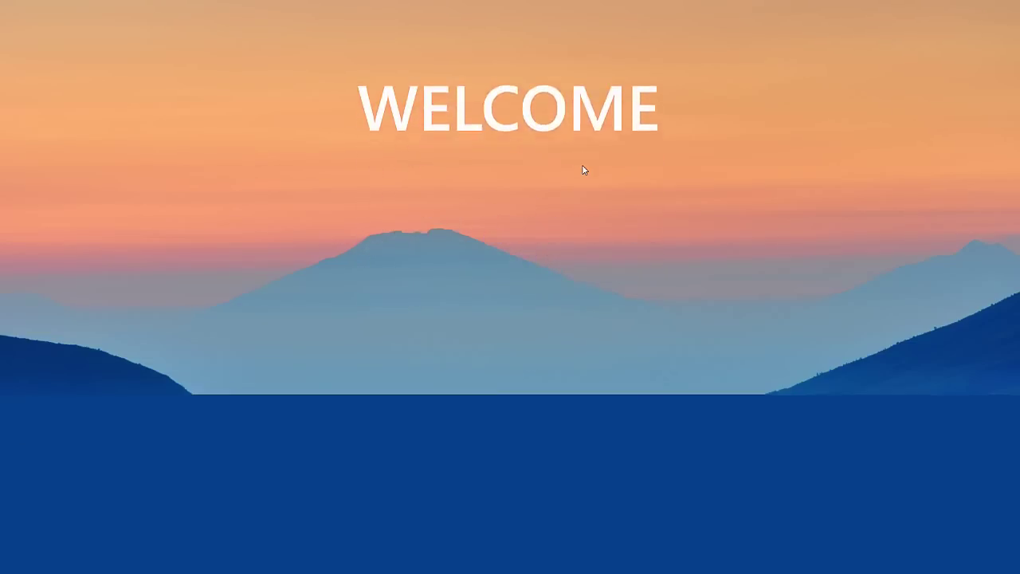
key(Left)
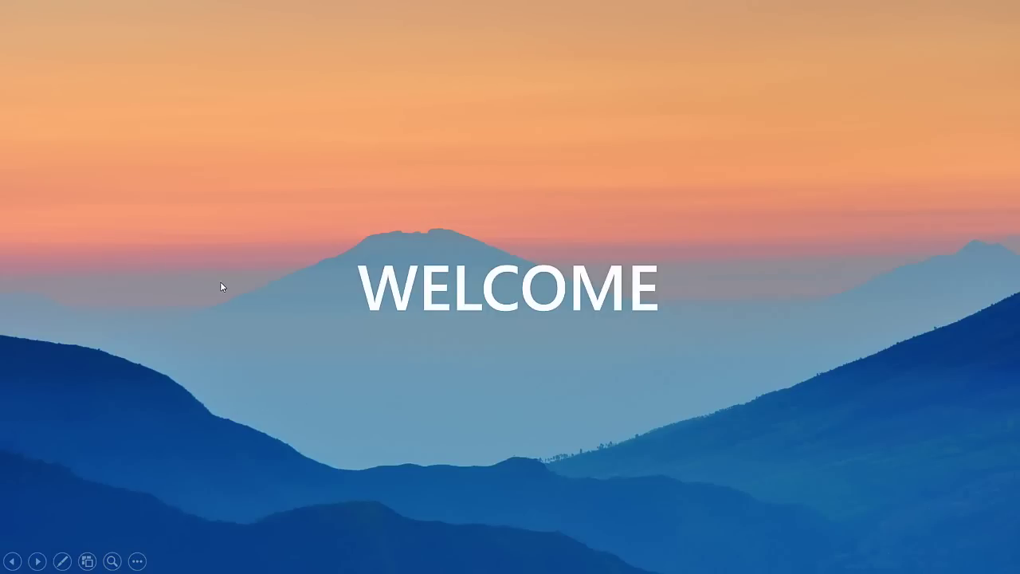
key(Right)
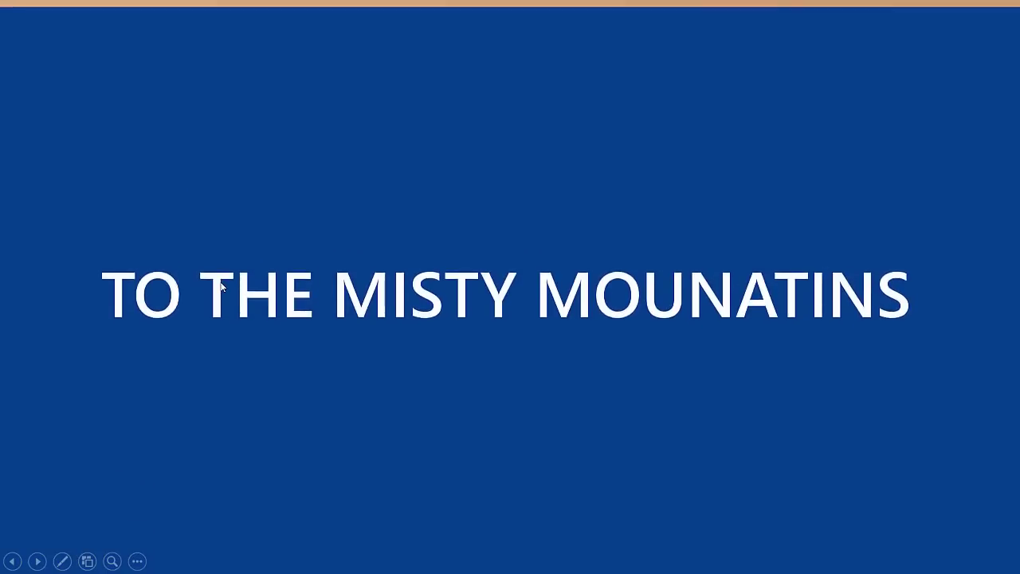
key(Left)
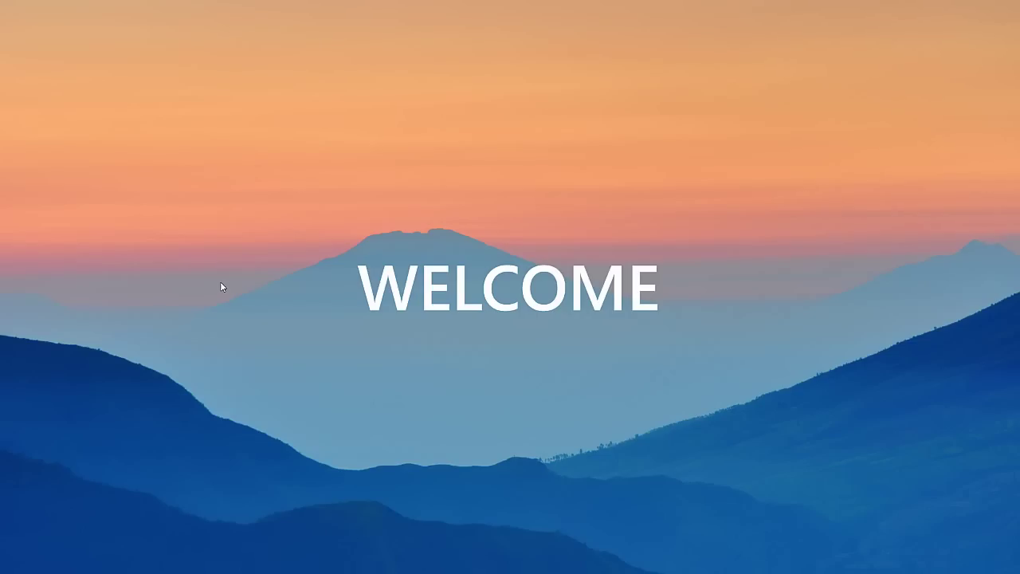
Step: End the slide show and select the mountain photo in editing view
key(Escape)
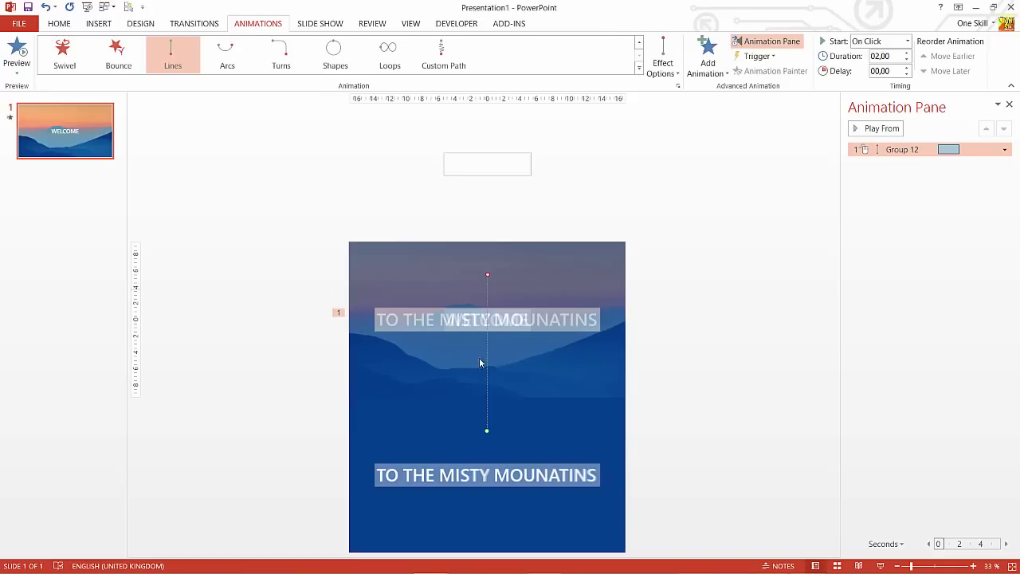
click(709, 304)
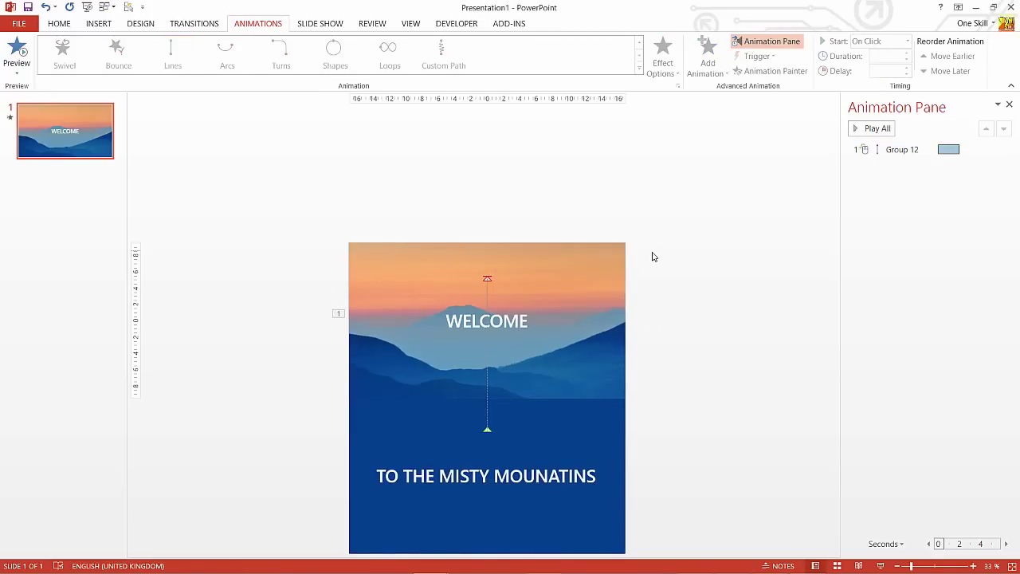
click(584, 272)
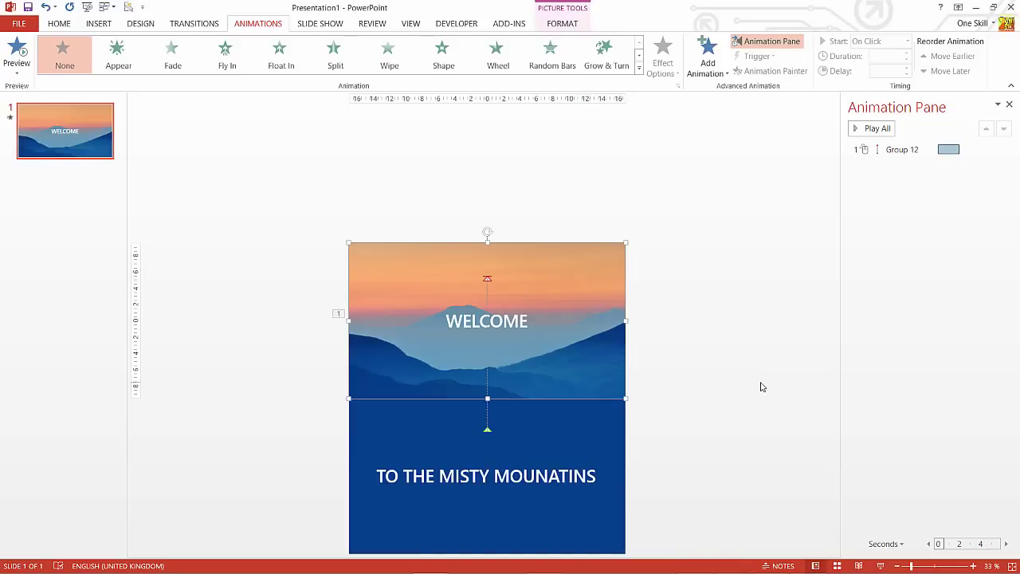
Step: Copy Group 12's motion path onto the mountain photo with Animation Painter, starting With Previous
click(596, 428)
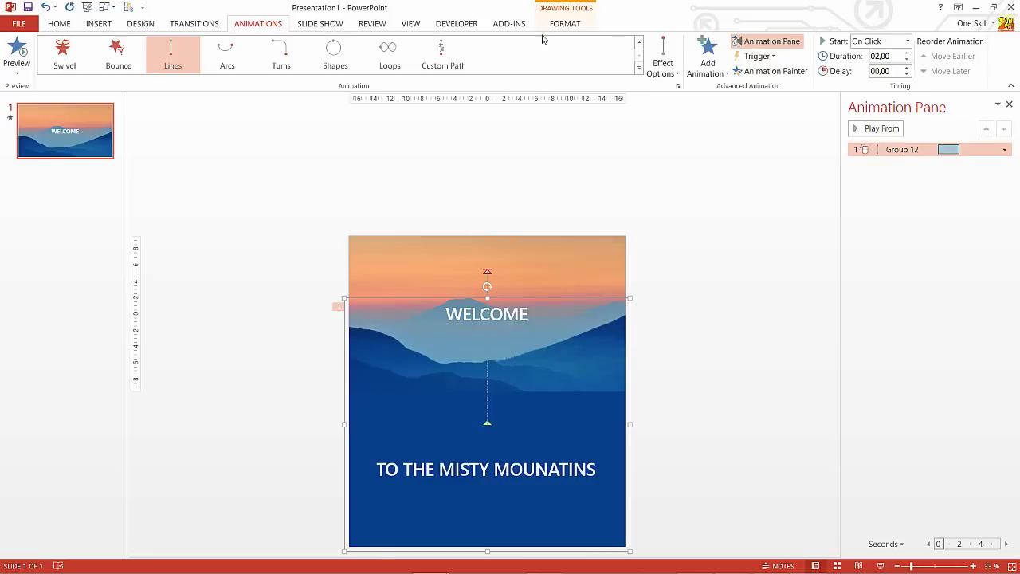
click(765, 74)
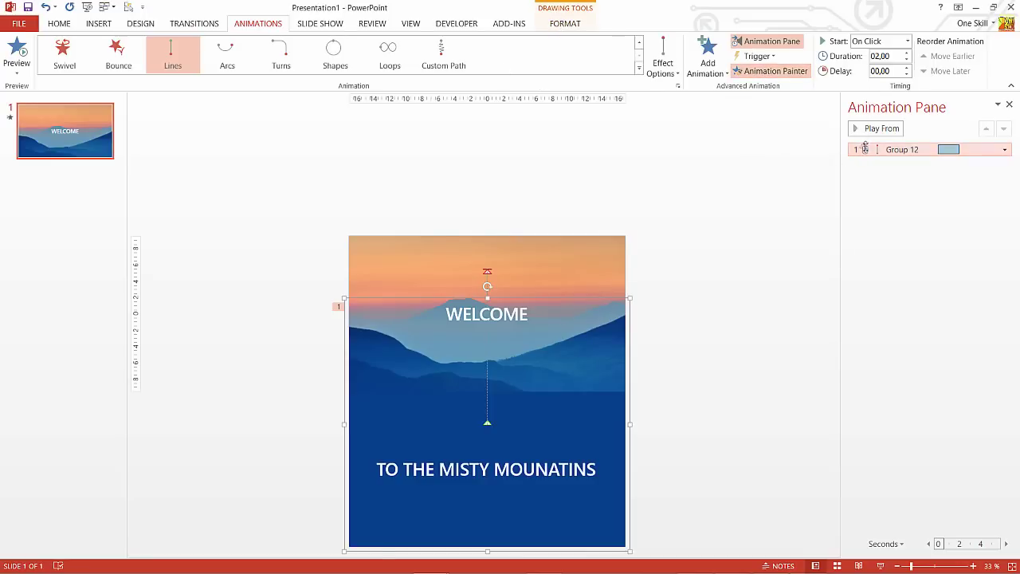
click(573, 256)
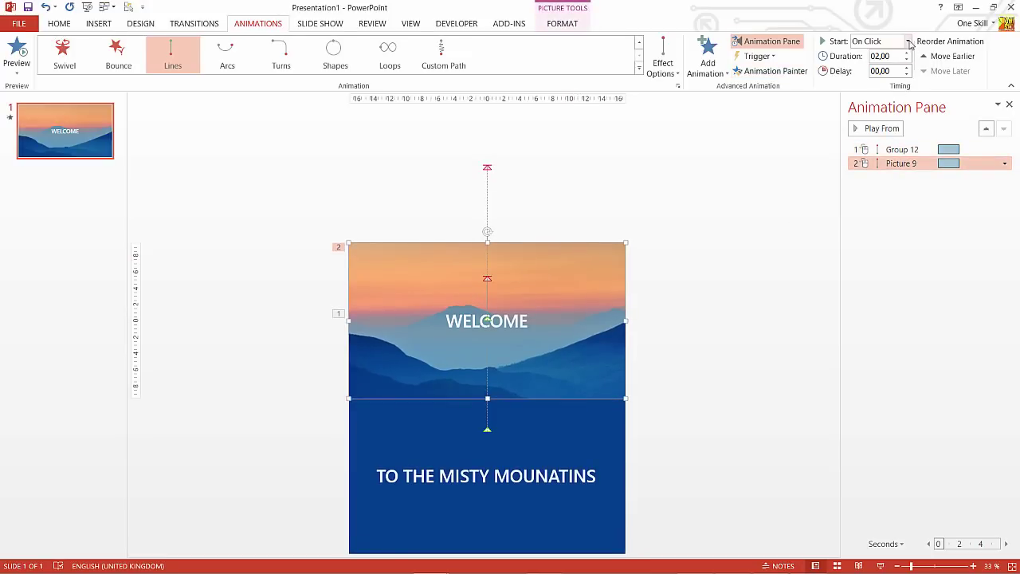
click(908, 41)
click(873, 64)
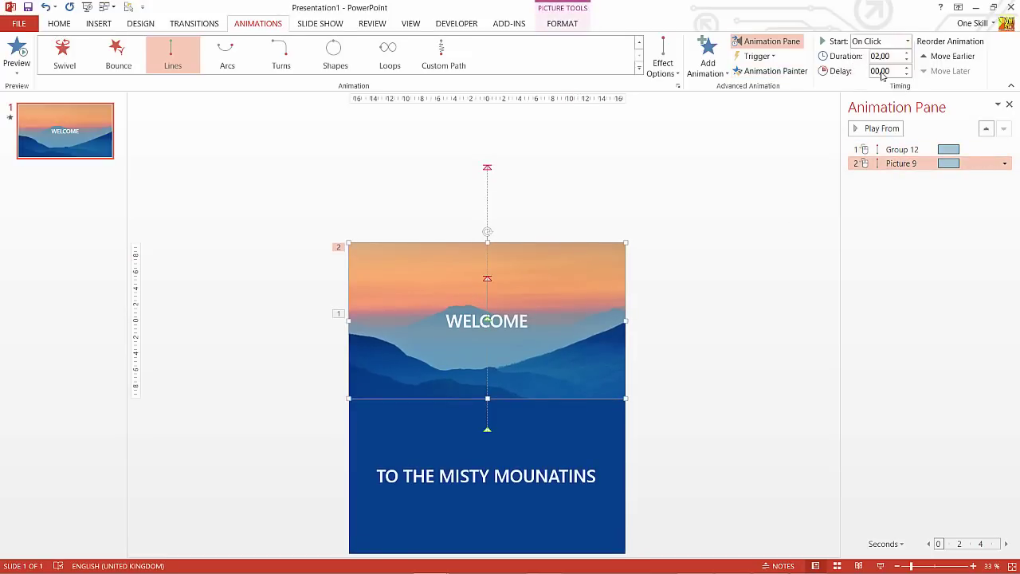
click(899, 149)
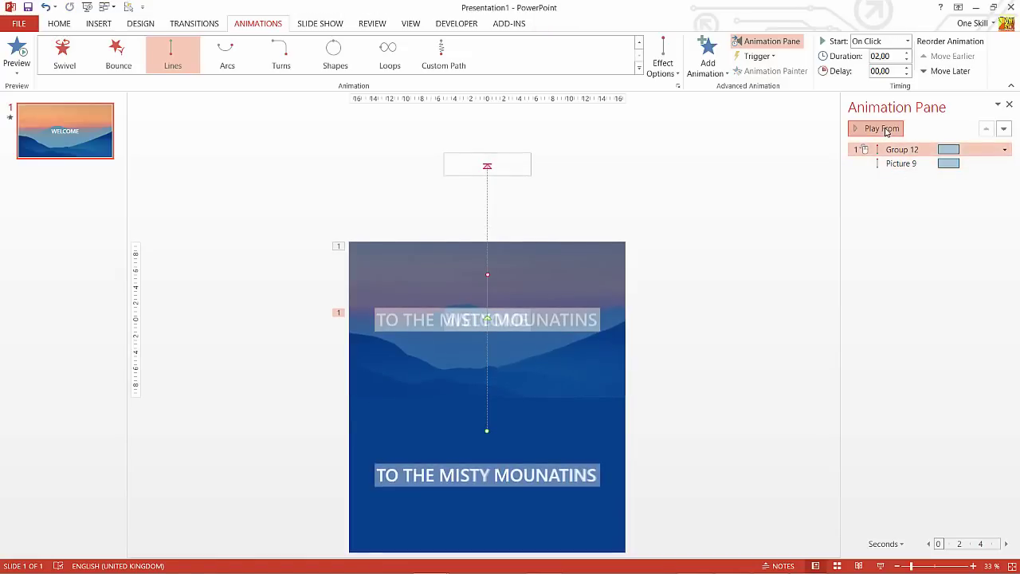
click(885, 133)
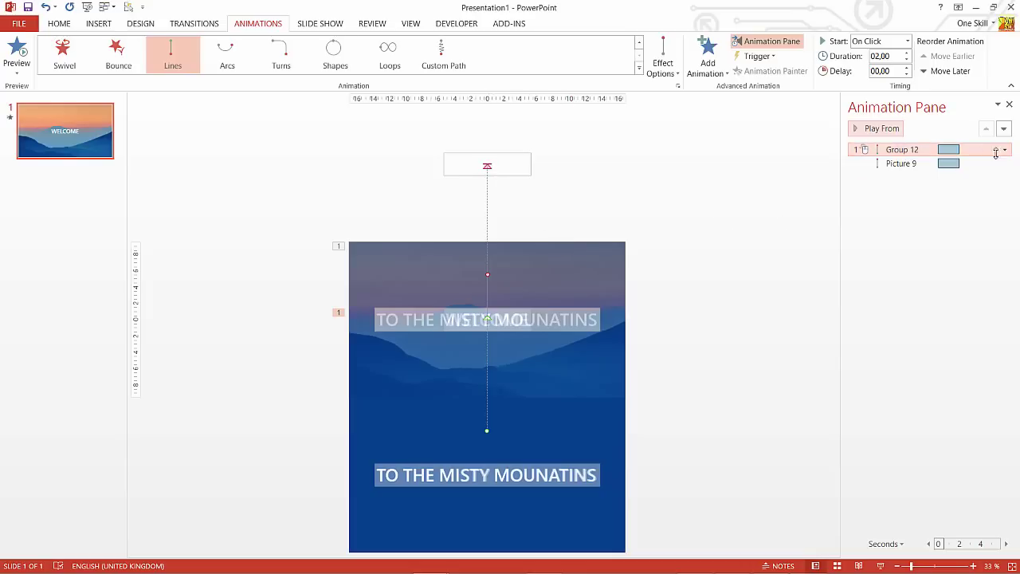
click(885, 163)
click(885, 164)
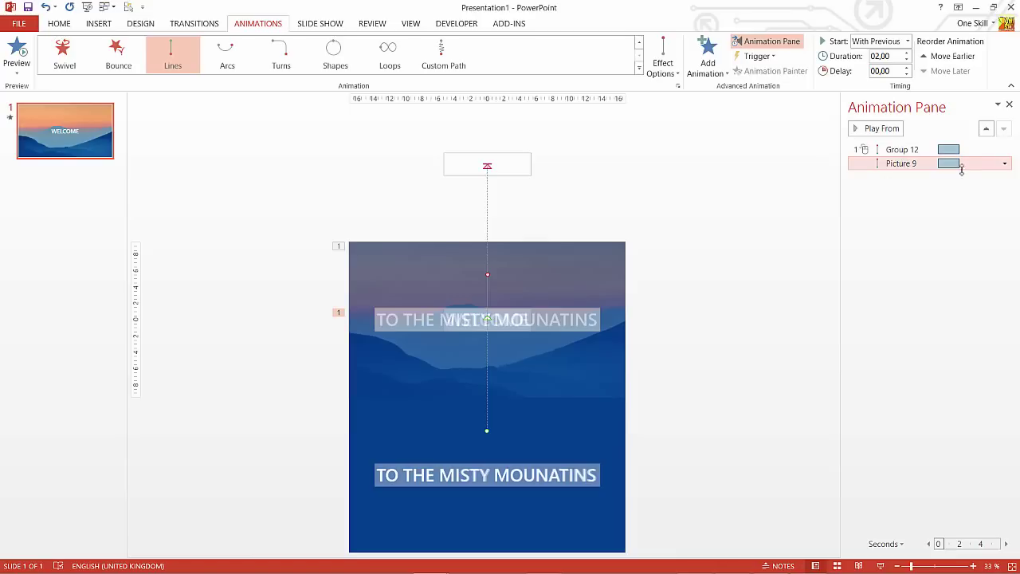
click(898, 150)
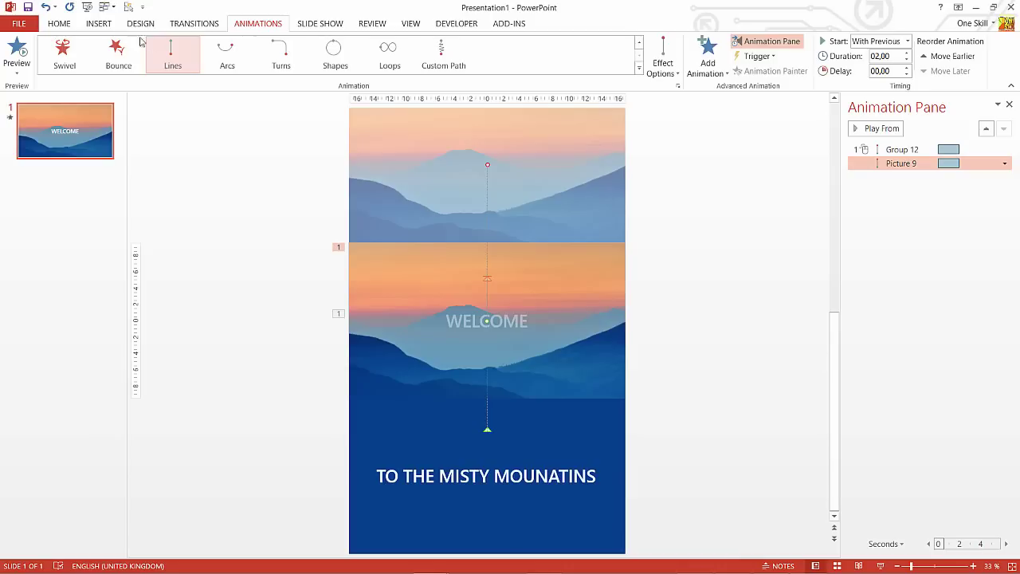
click(901, 150)
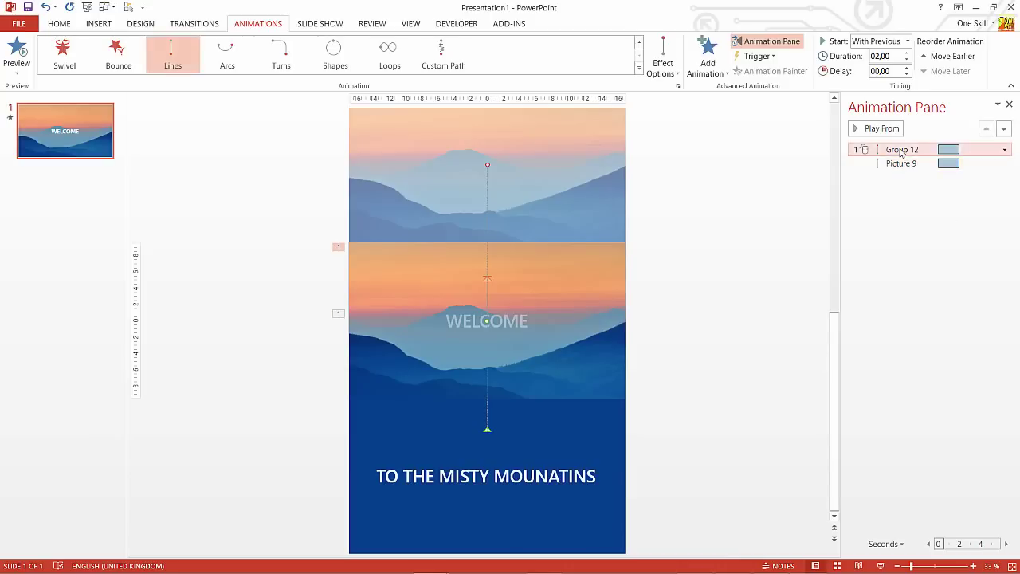
Step: Hide Group 12 in the Selection pane so the photo shows alone
click(61, 24)
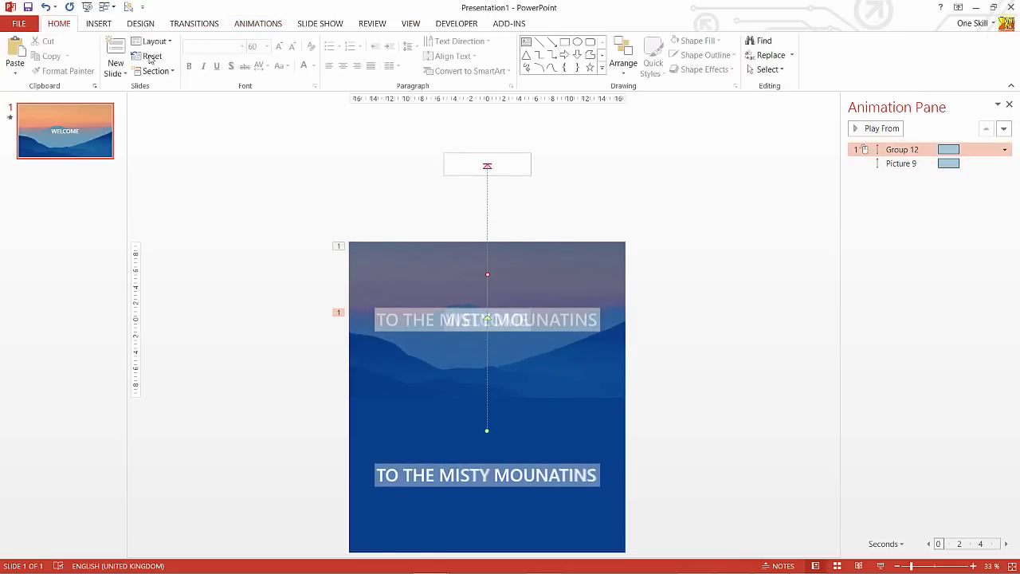
click(766, 69)
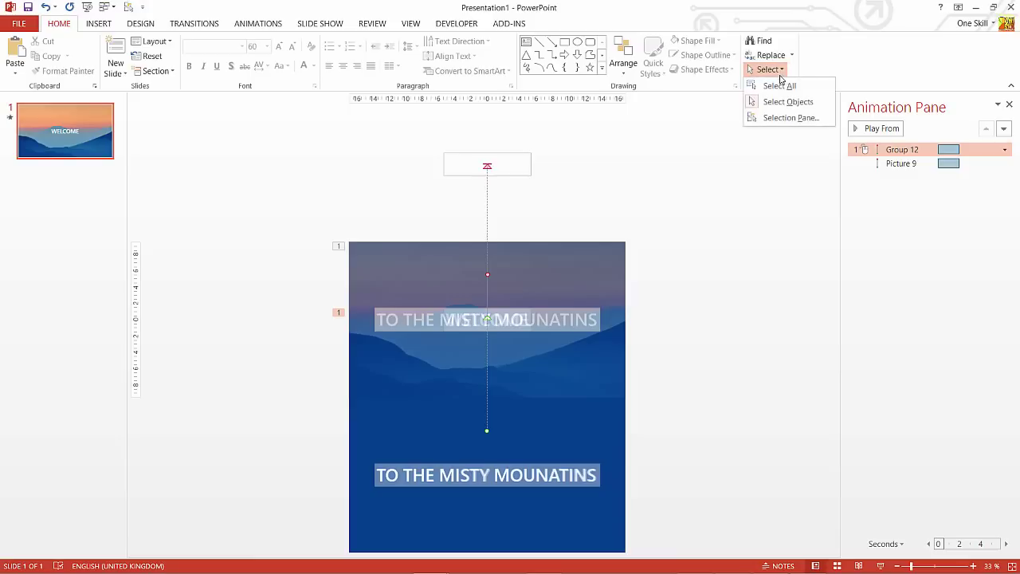
click(770, 118)
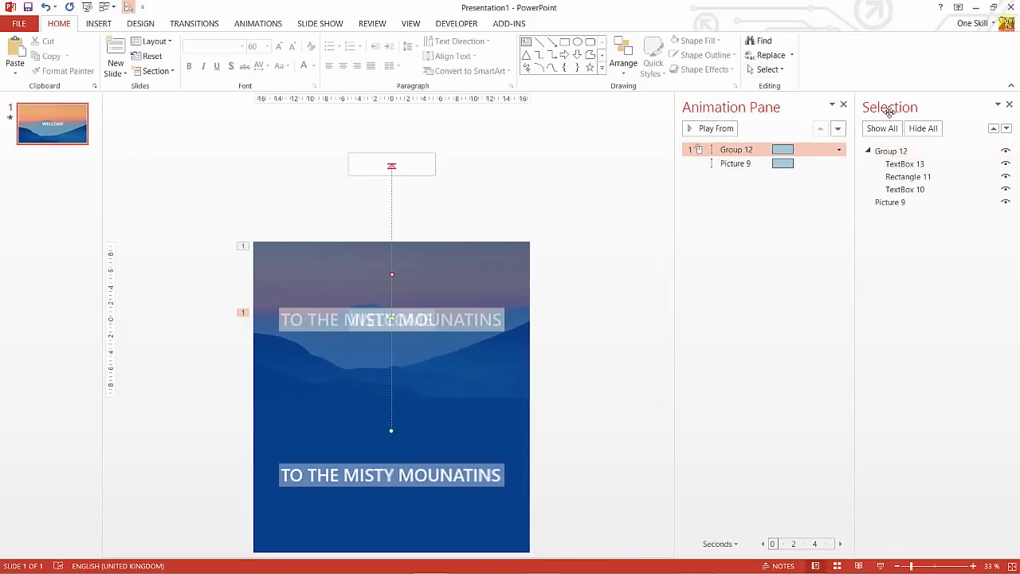
click(1006, 152)
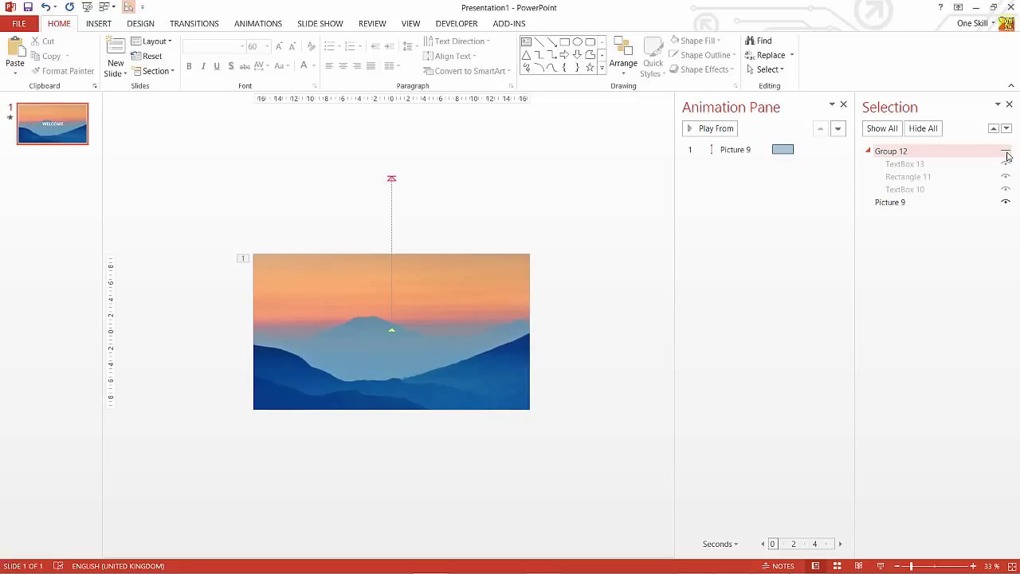
click(1006, 153)
click(1006, 152)
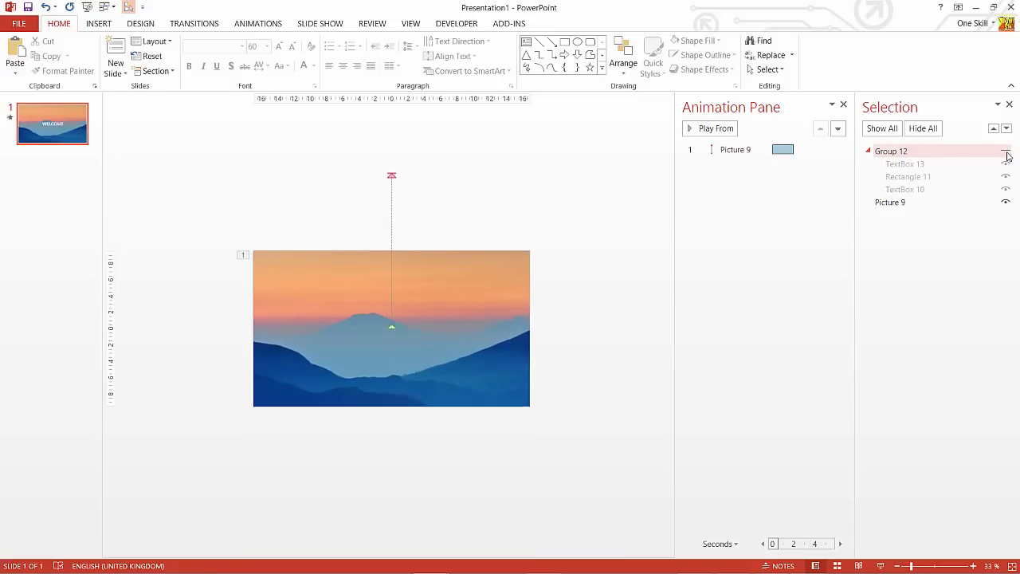
click(1006, 152)
click(1006, 153)
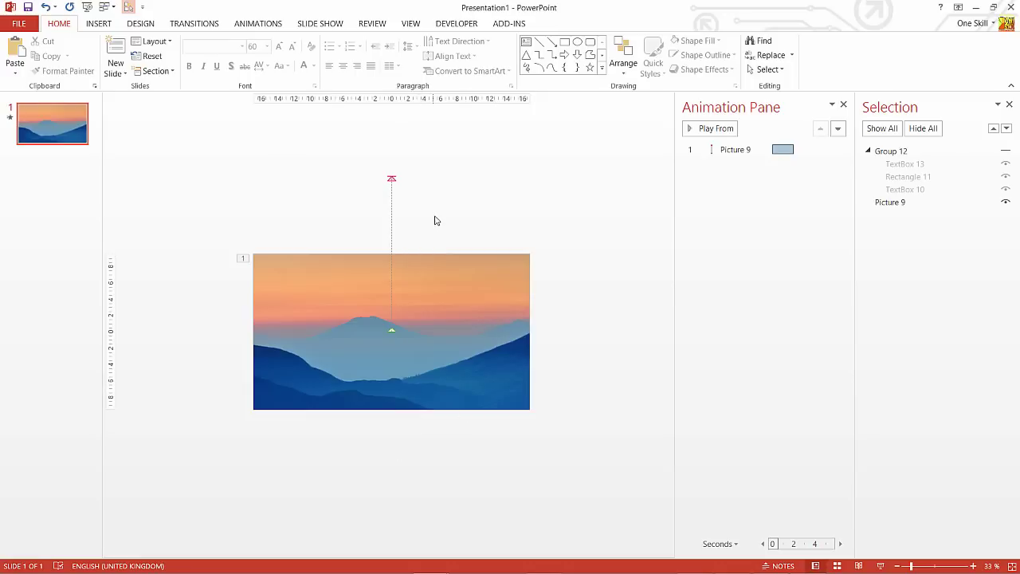
Step: Shorten Picture 9's motion path by dragging its end point down, and nudge the photo up
click(391, 180)
click(732, 149)
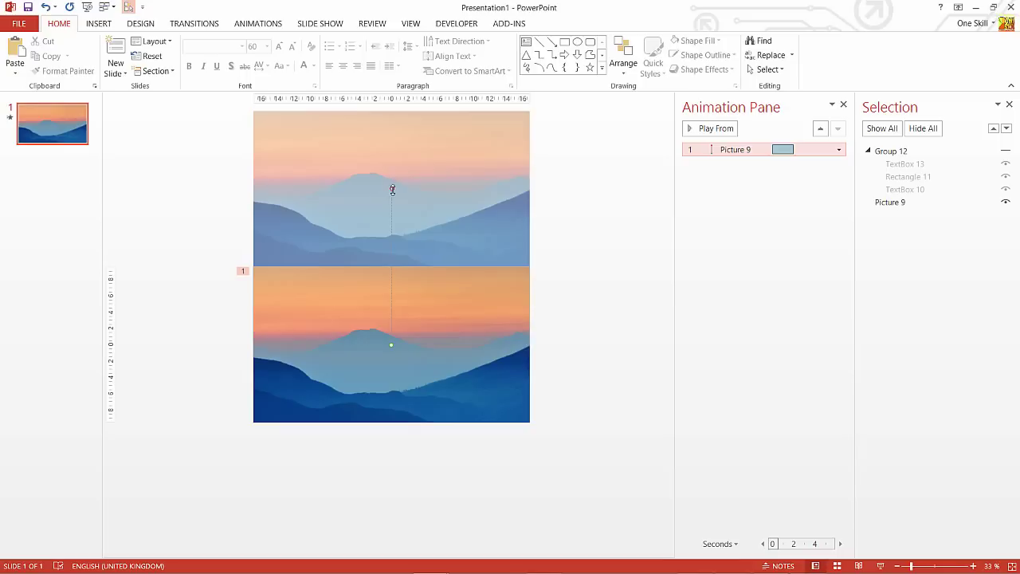
click(391, 193)
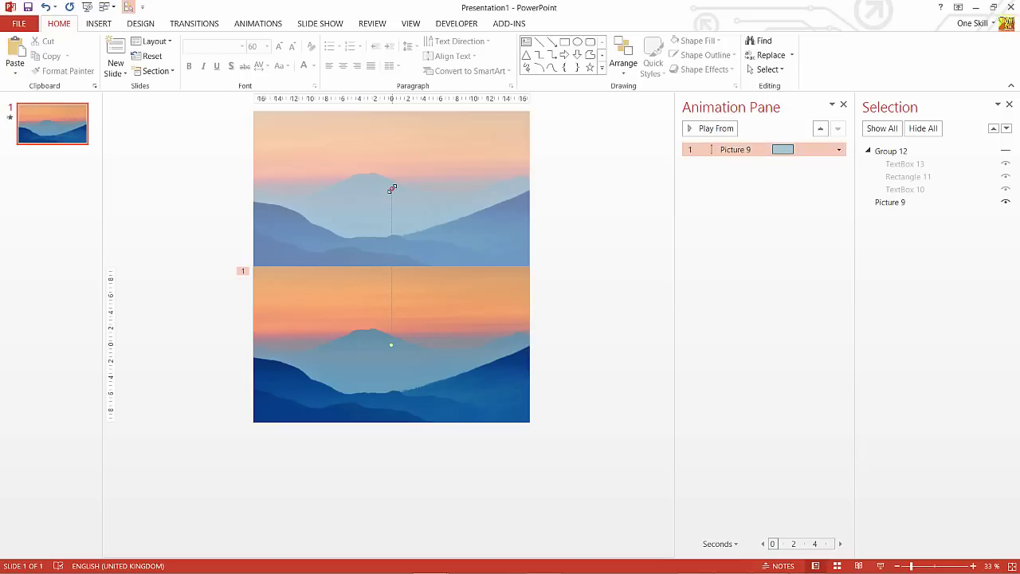
drag(391, 192, 392, 266)
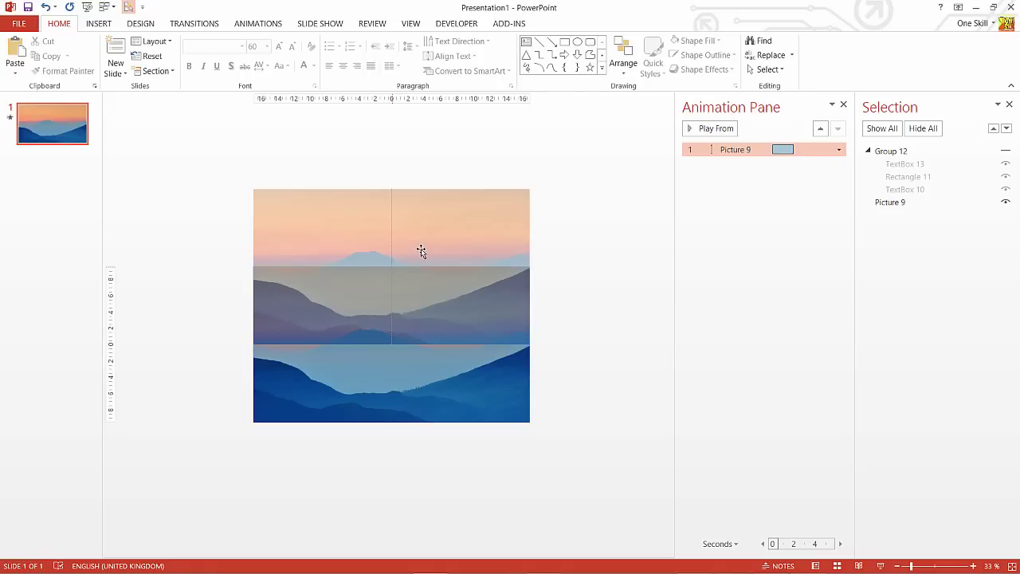
drag(382, 381, 377, 368)
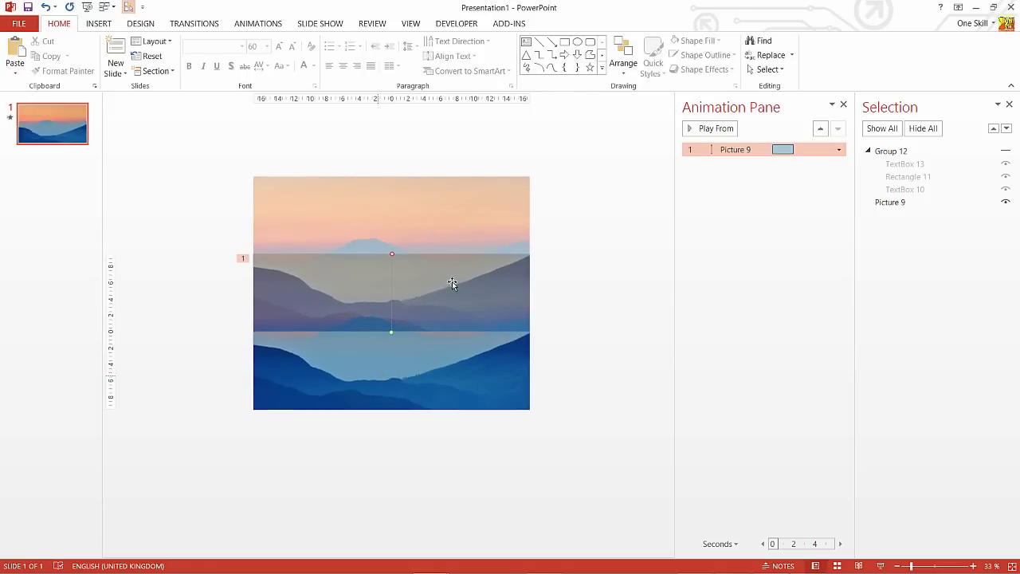
Step: Unhide Group 12, select its animation, and play the slide's animations from there
click(1006, 154)
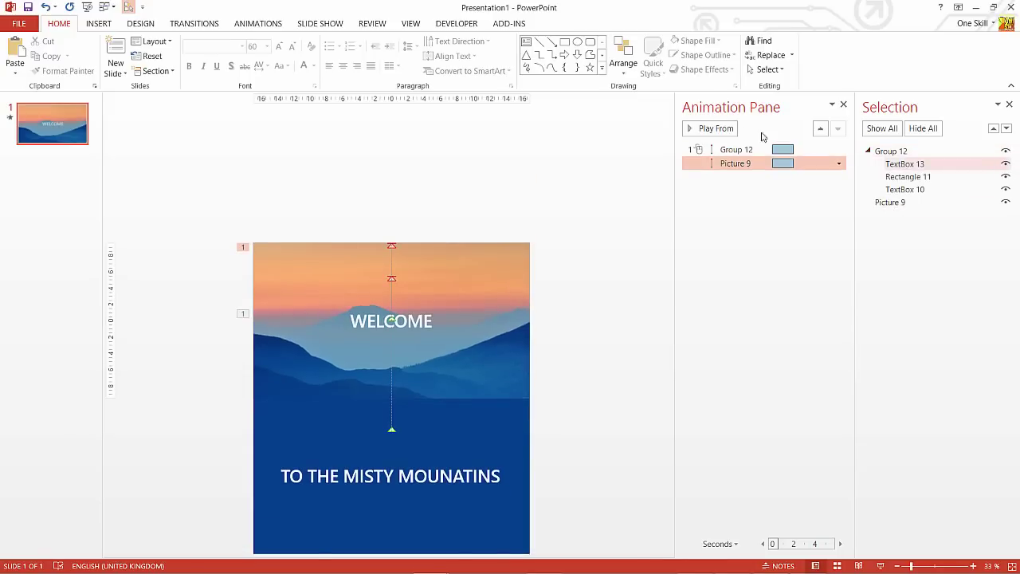
click(729, 149)
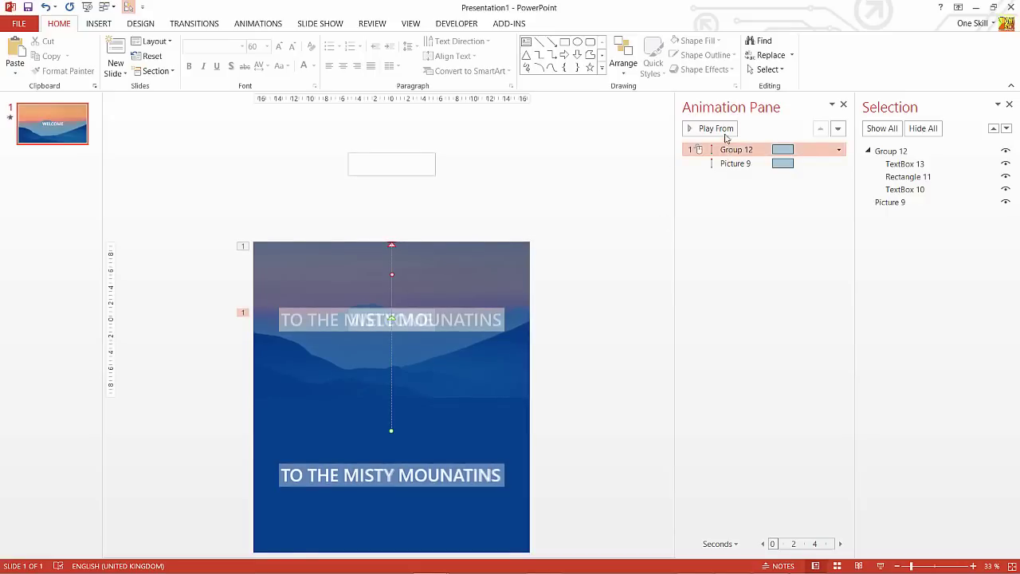
click(725, 132)
key(F5)
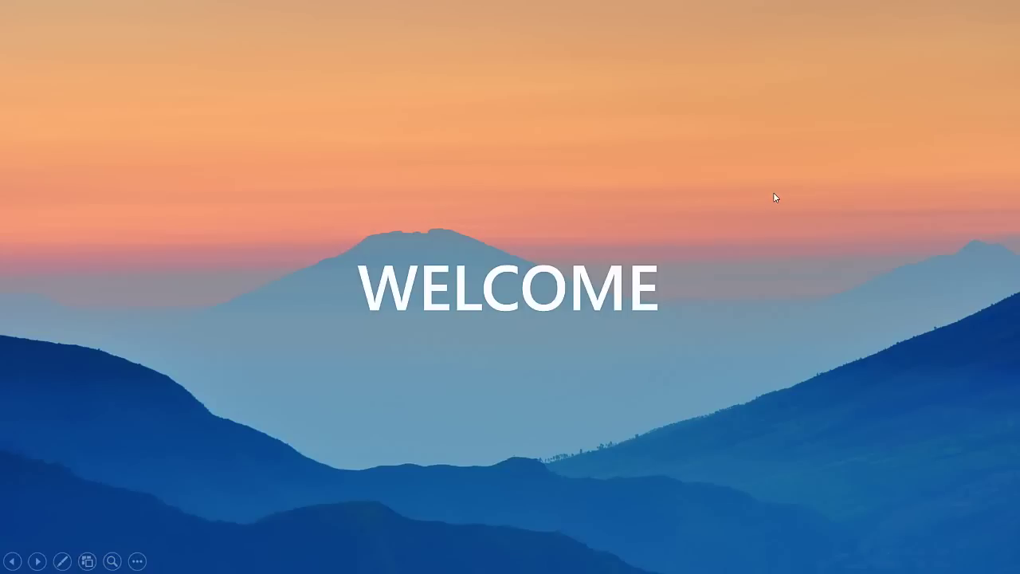
click(810, 192)
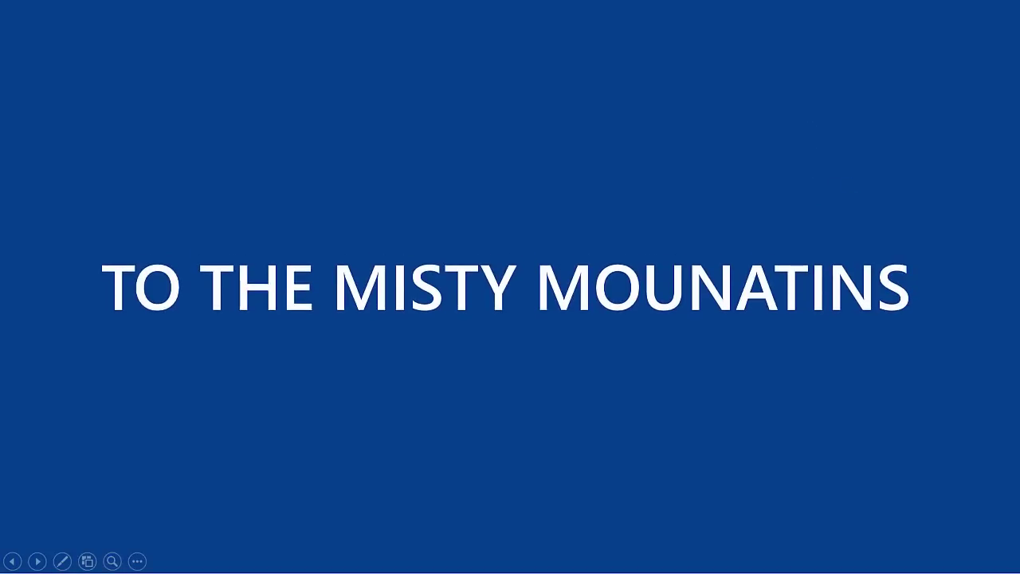
key(Left)
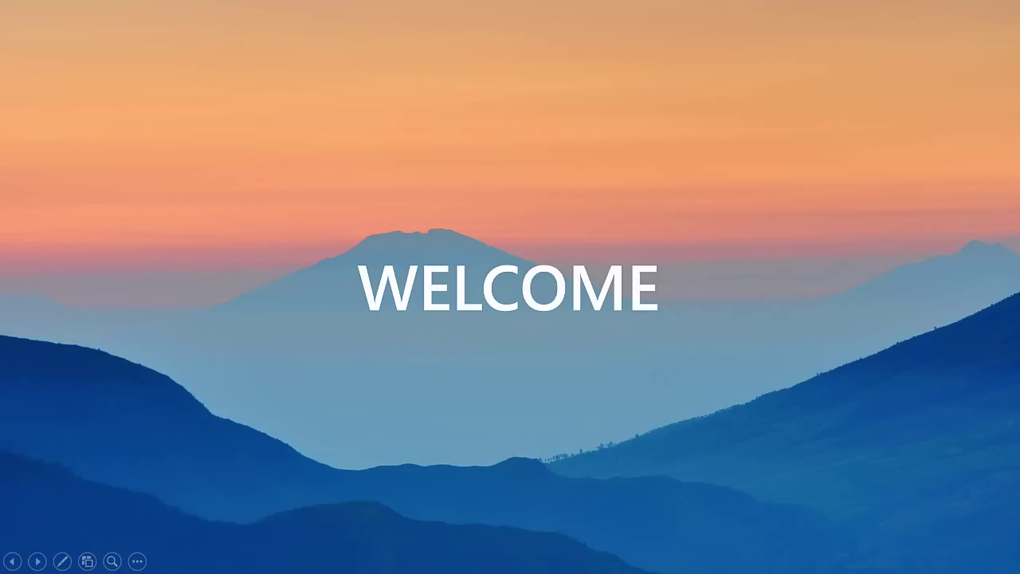
click(817, 269)
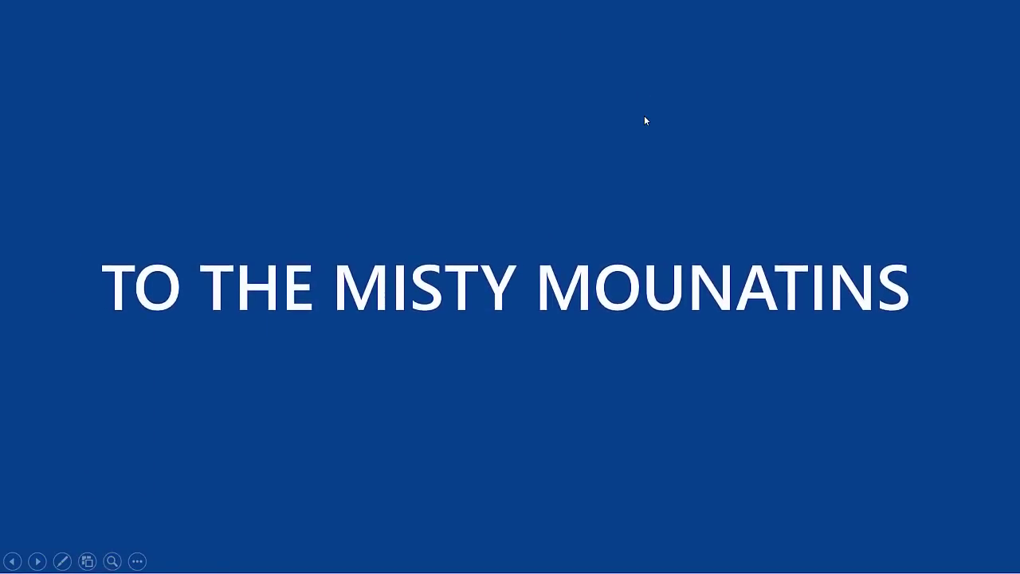
key(Left)
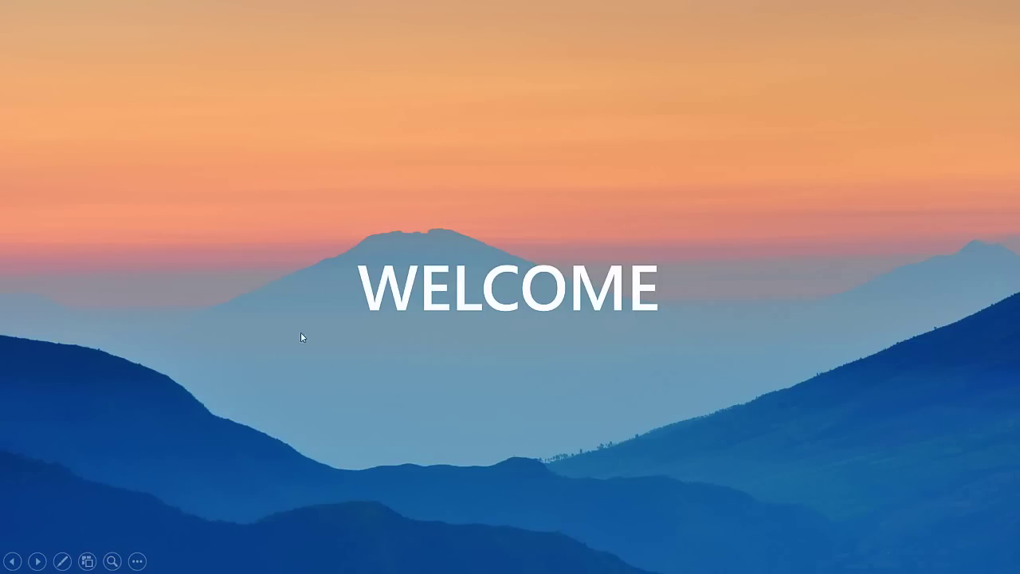
click(823, 174)
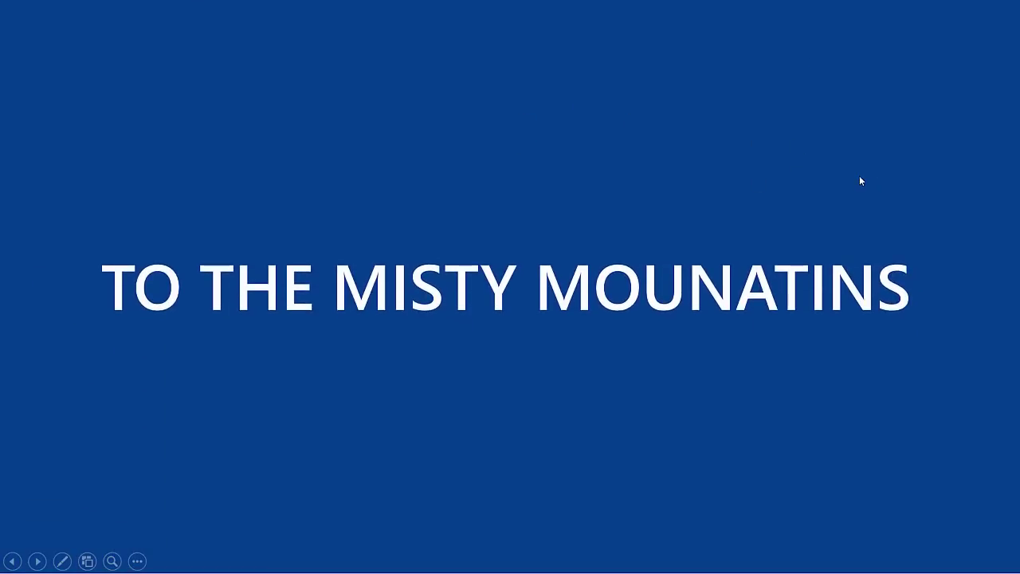
key(Escape)
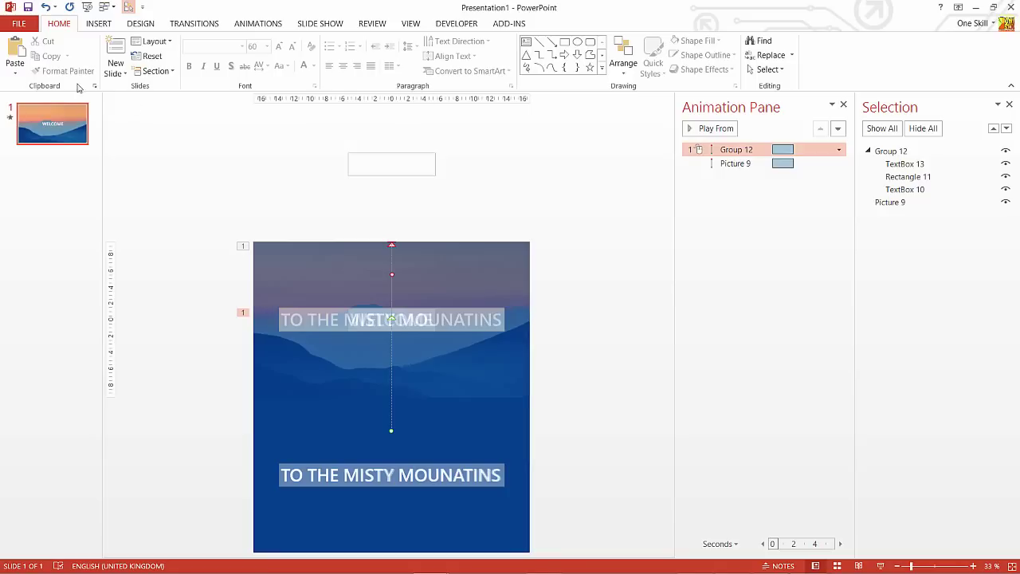
Step: Close the Selection and Animation panes, switch to Parralax Skill.pptx slide 1, and start its show
click(1010, 105)
click(1010, 105)
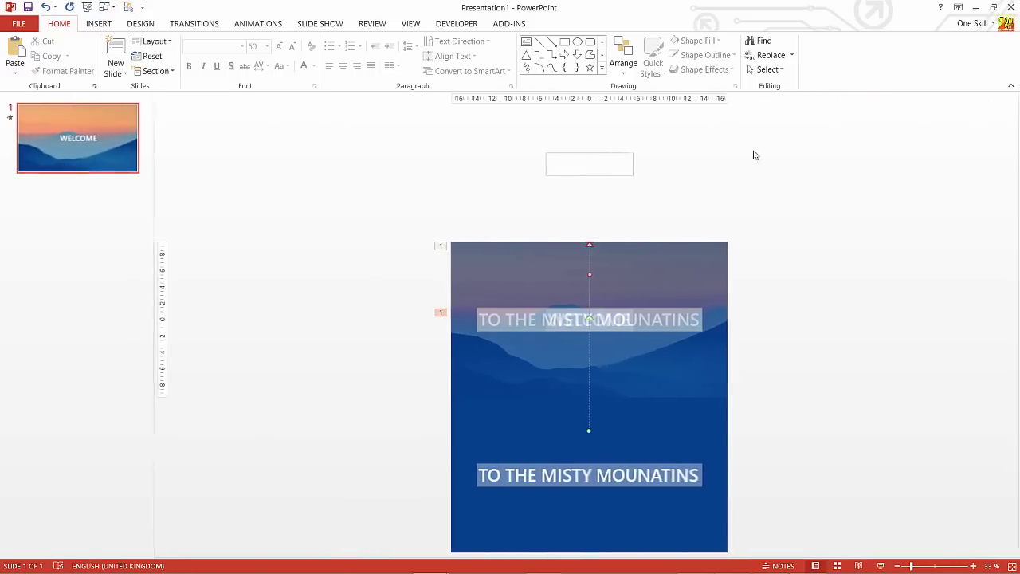
click(112, 7)
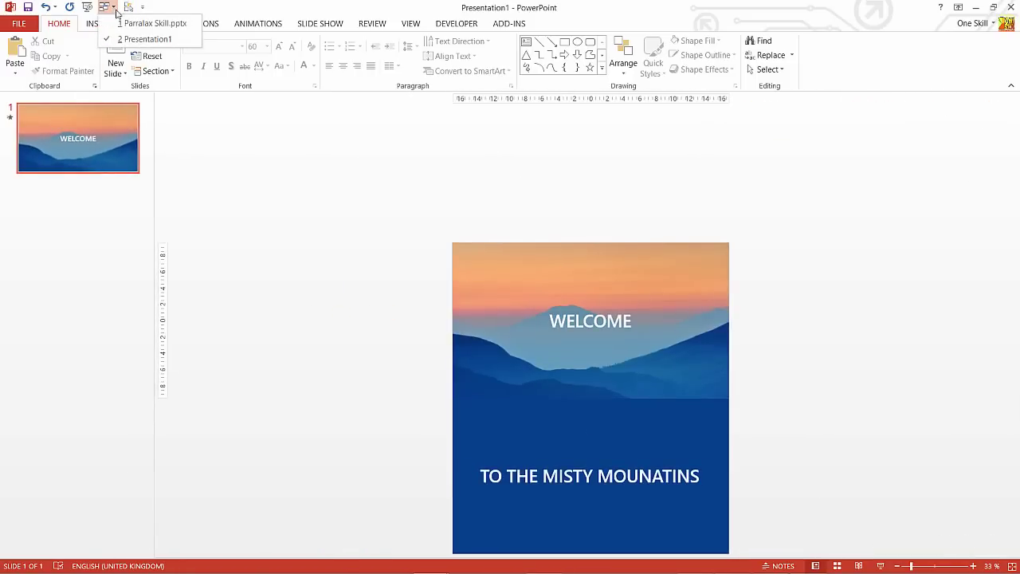
click(143, 24)
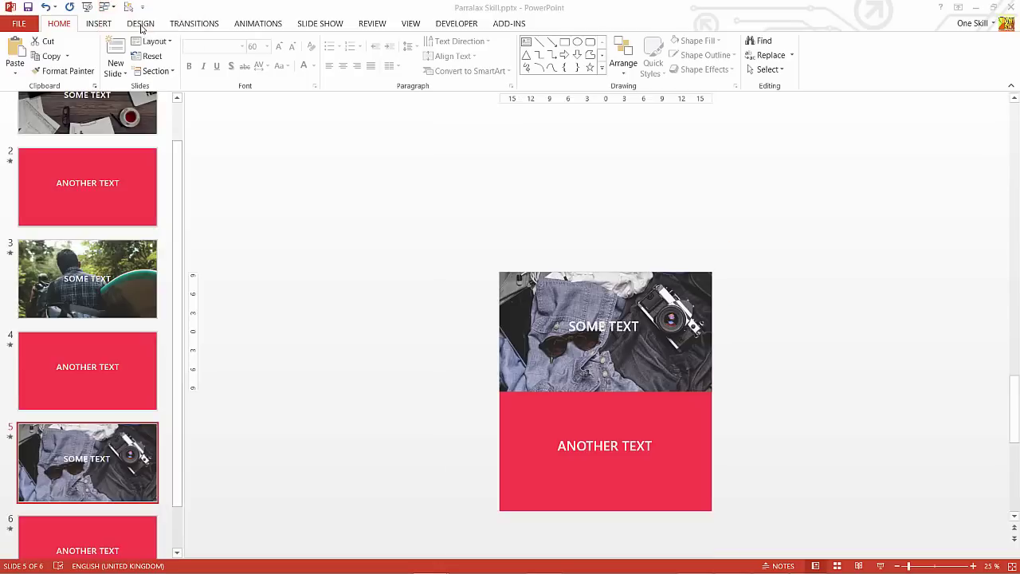
click(146, 96)
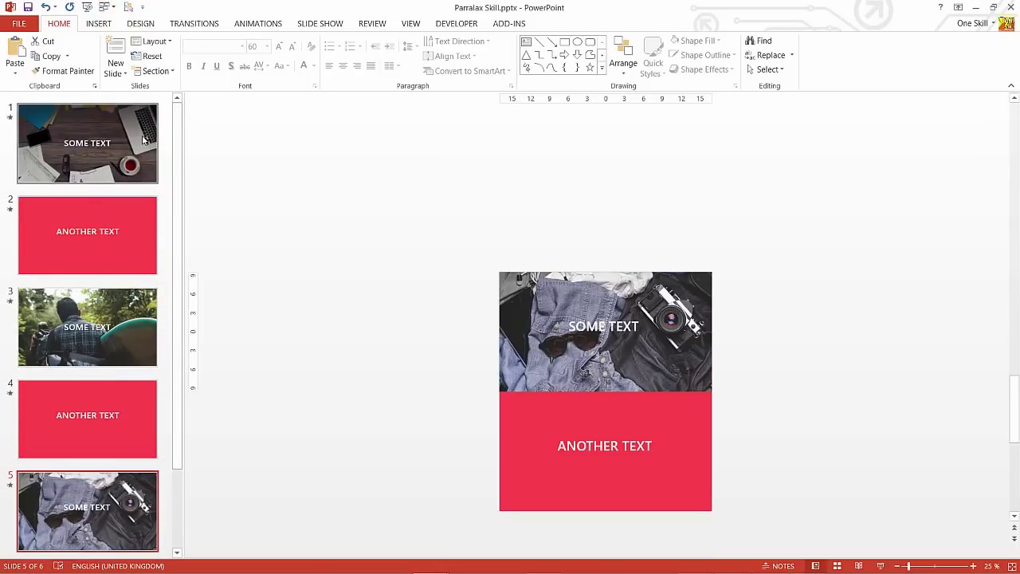
click(89, 7)
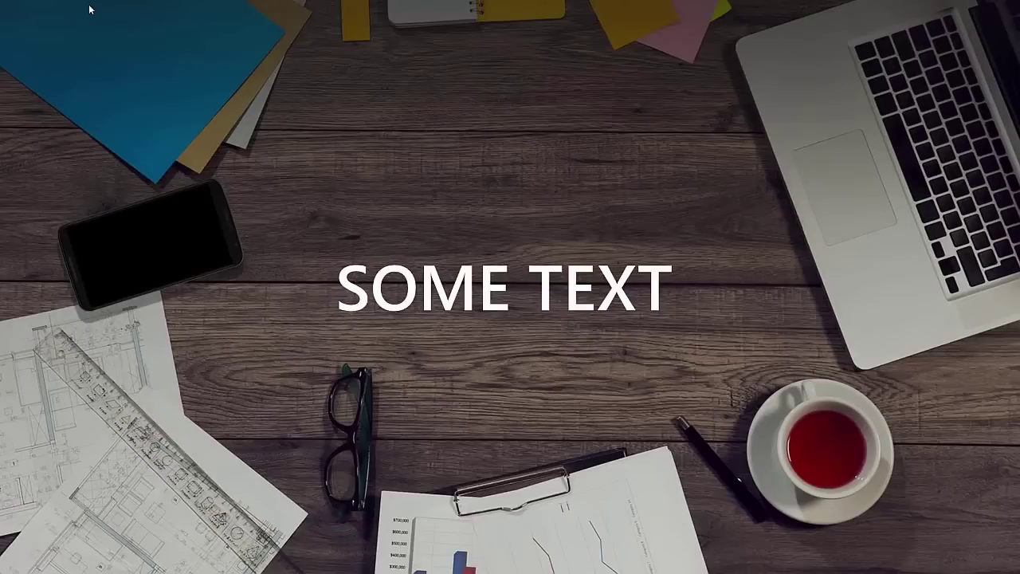
Step: Advance through the ANOTHER TEXT slides, then exit the show back to slide 5
click(88, 4)
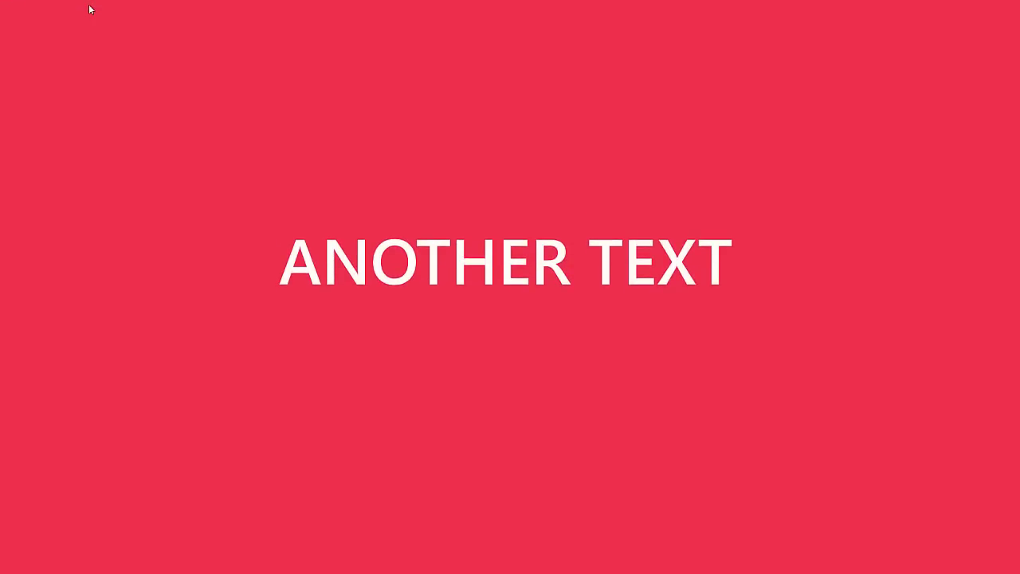
click(88, 4)
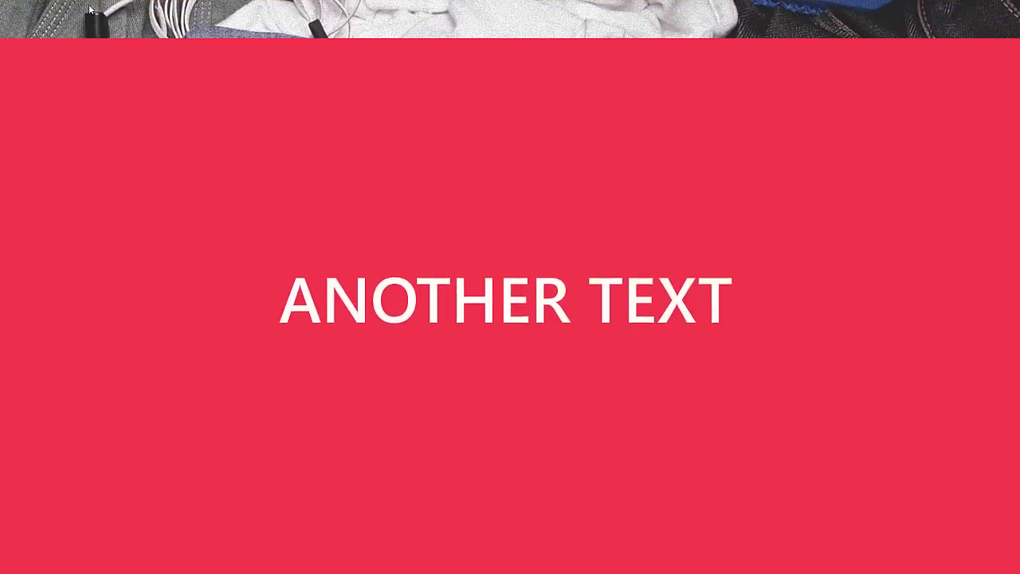
key(Escape)
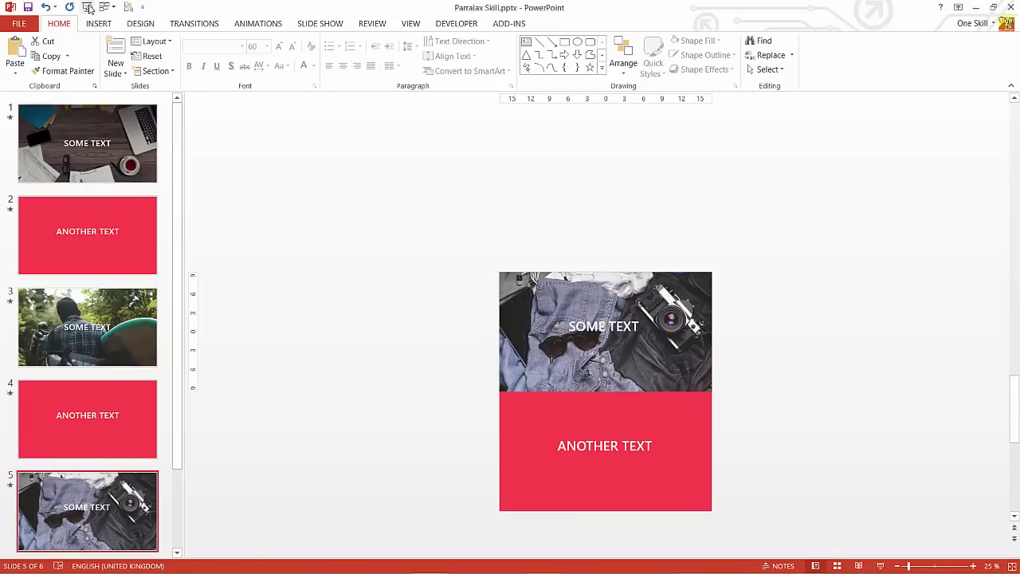
Step: Switch back to Presentation1 and fit its WELCOME mountain slide to the window
click(106, 7)
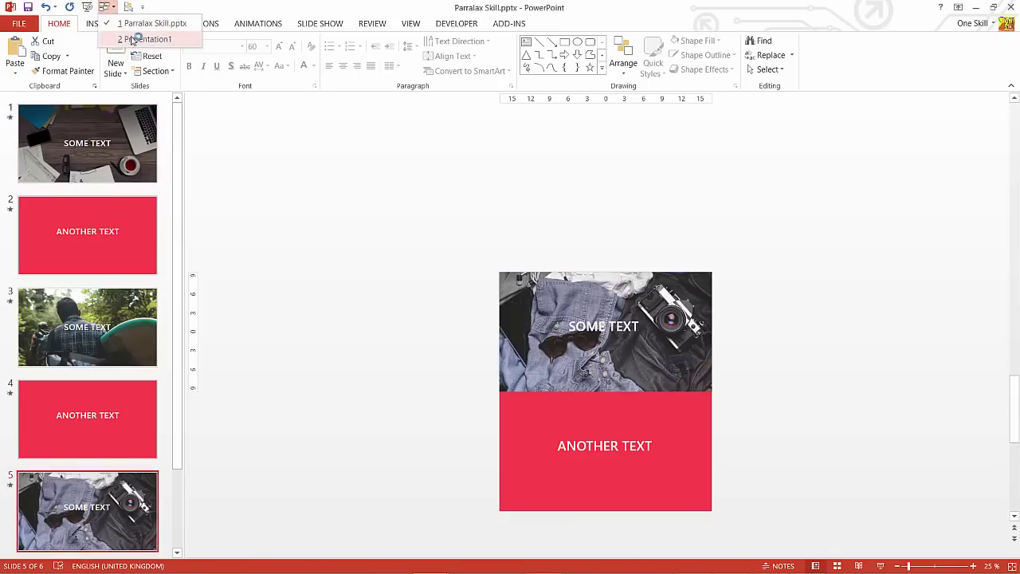
click(133, 37)
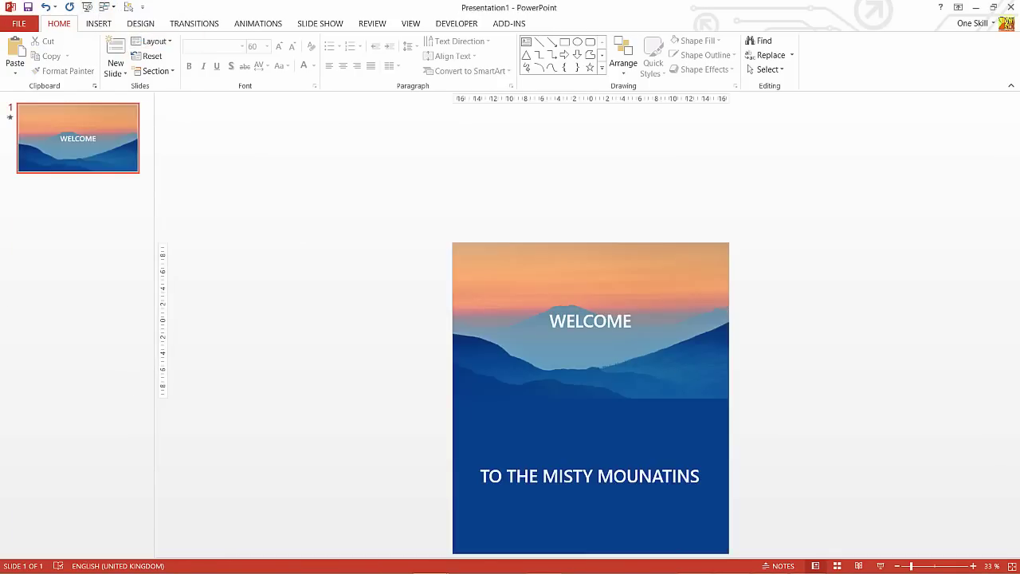
click(1013, 566)
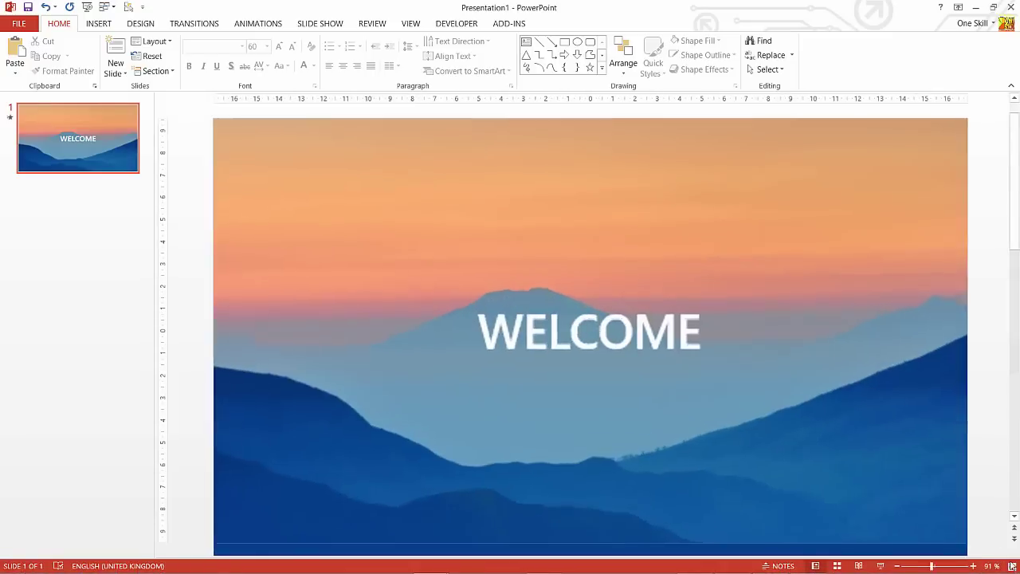